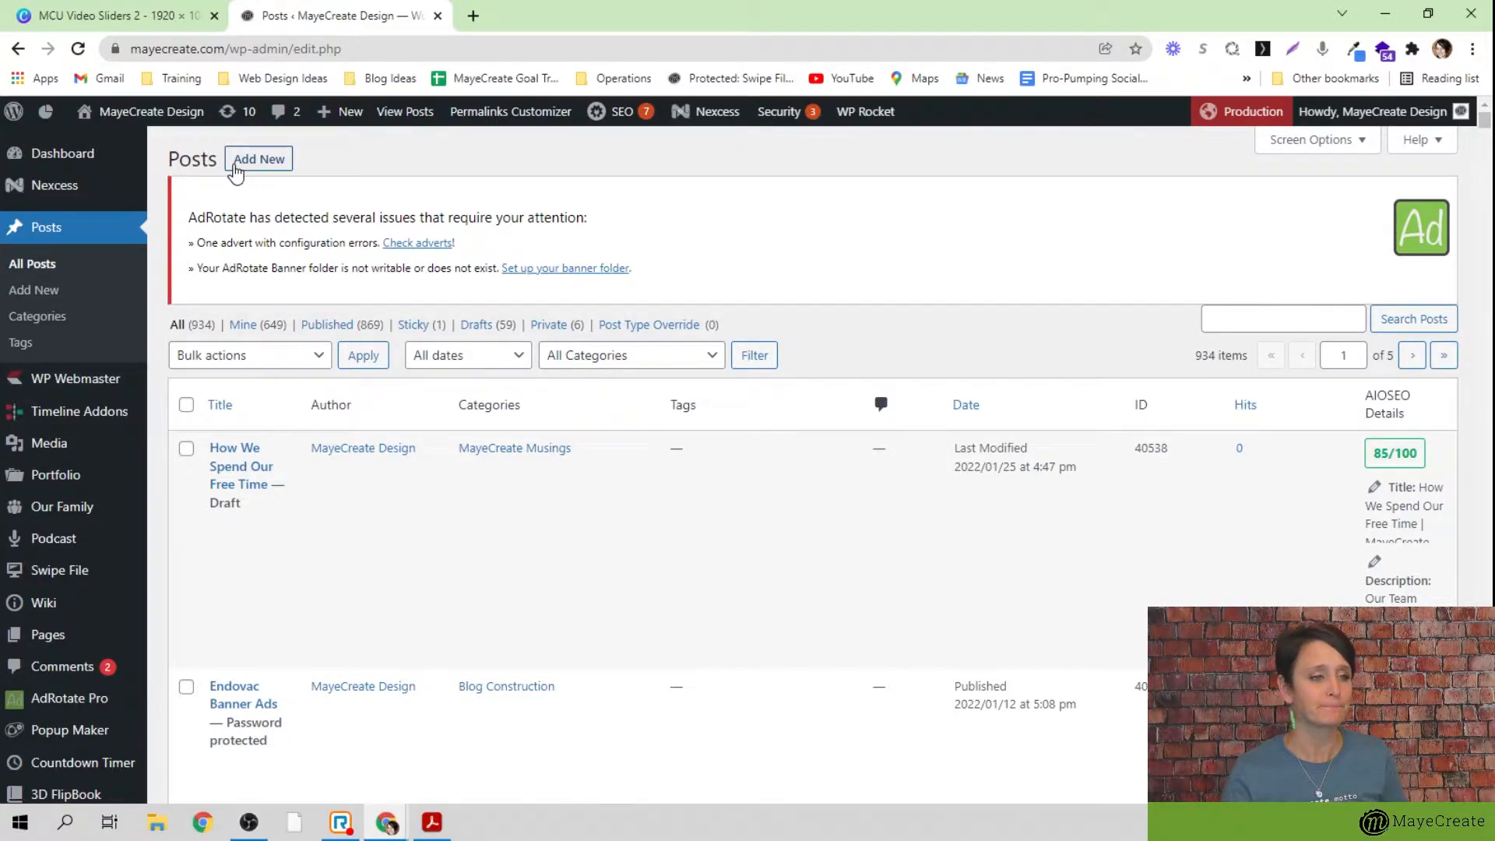
Create a new post titled "This should make sense" and inspect its title in the search snippet preview
click(236, 163)
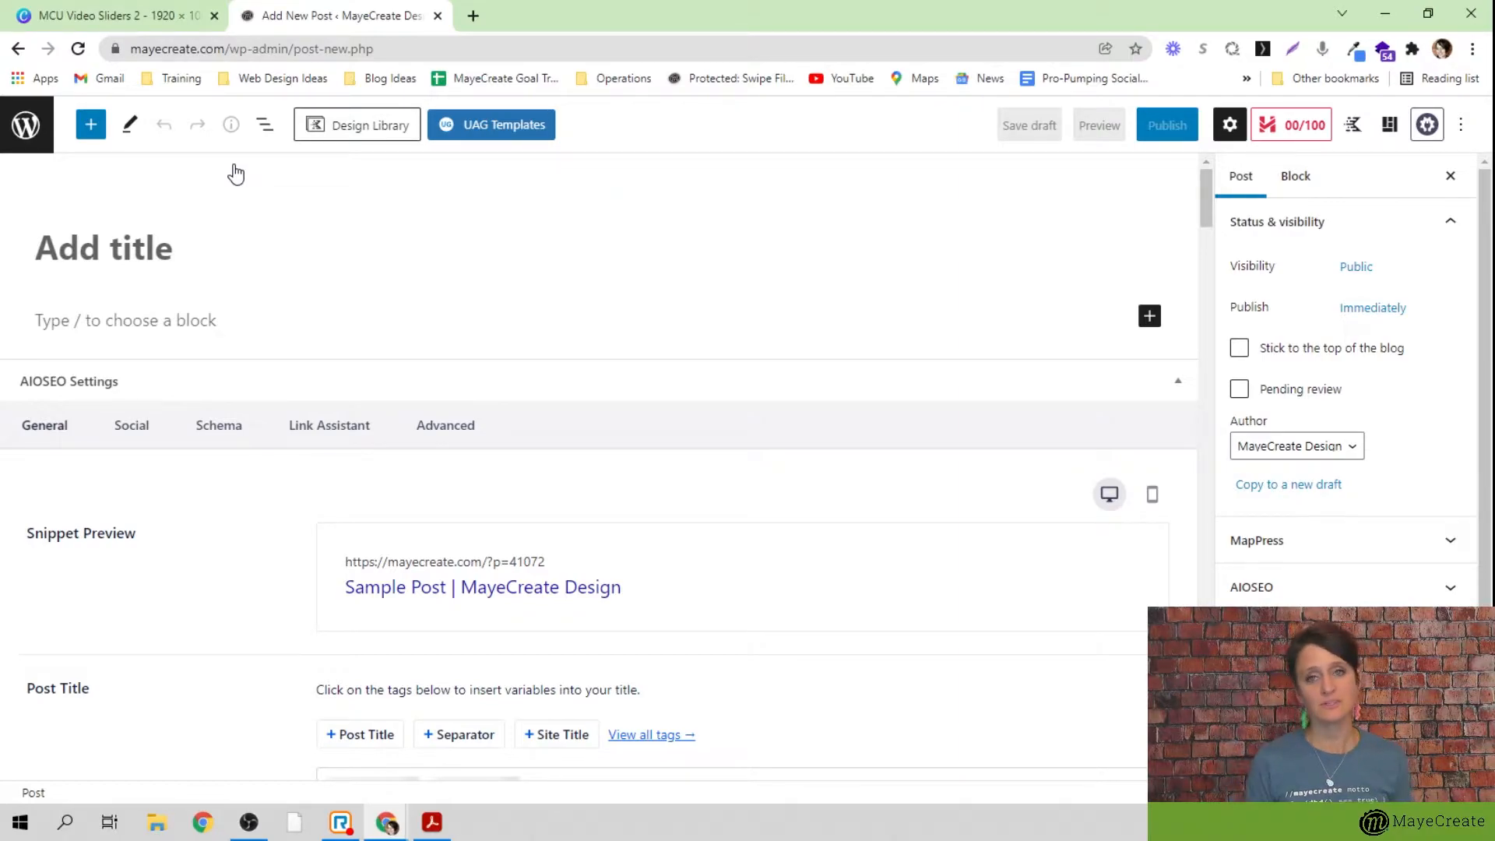
text(This )
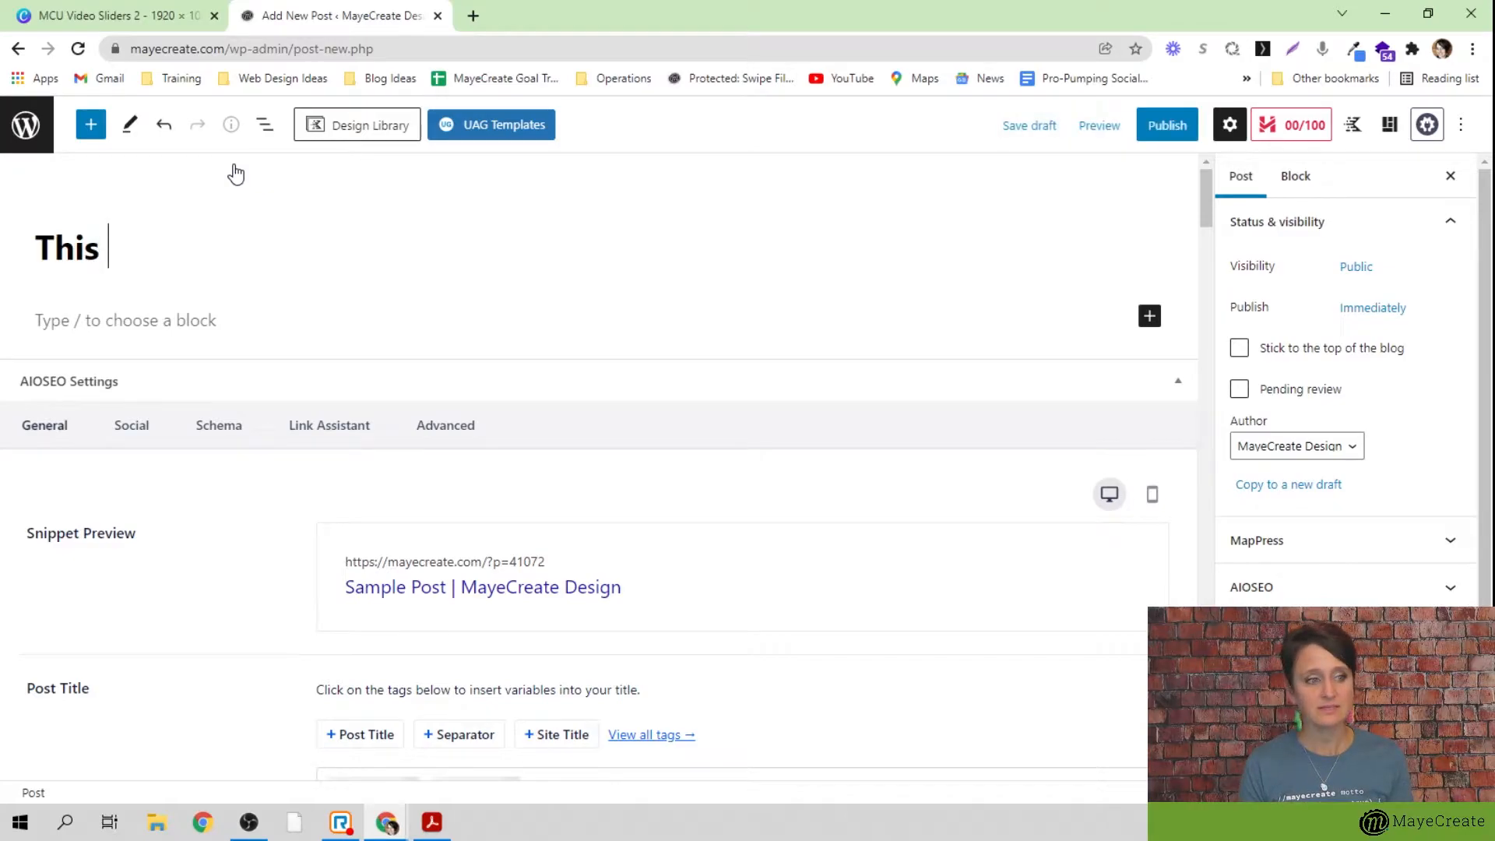
text(should make sense)
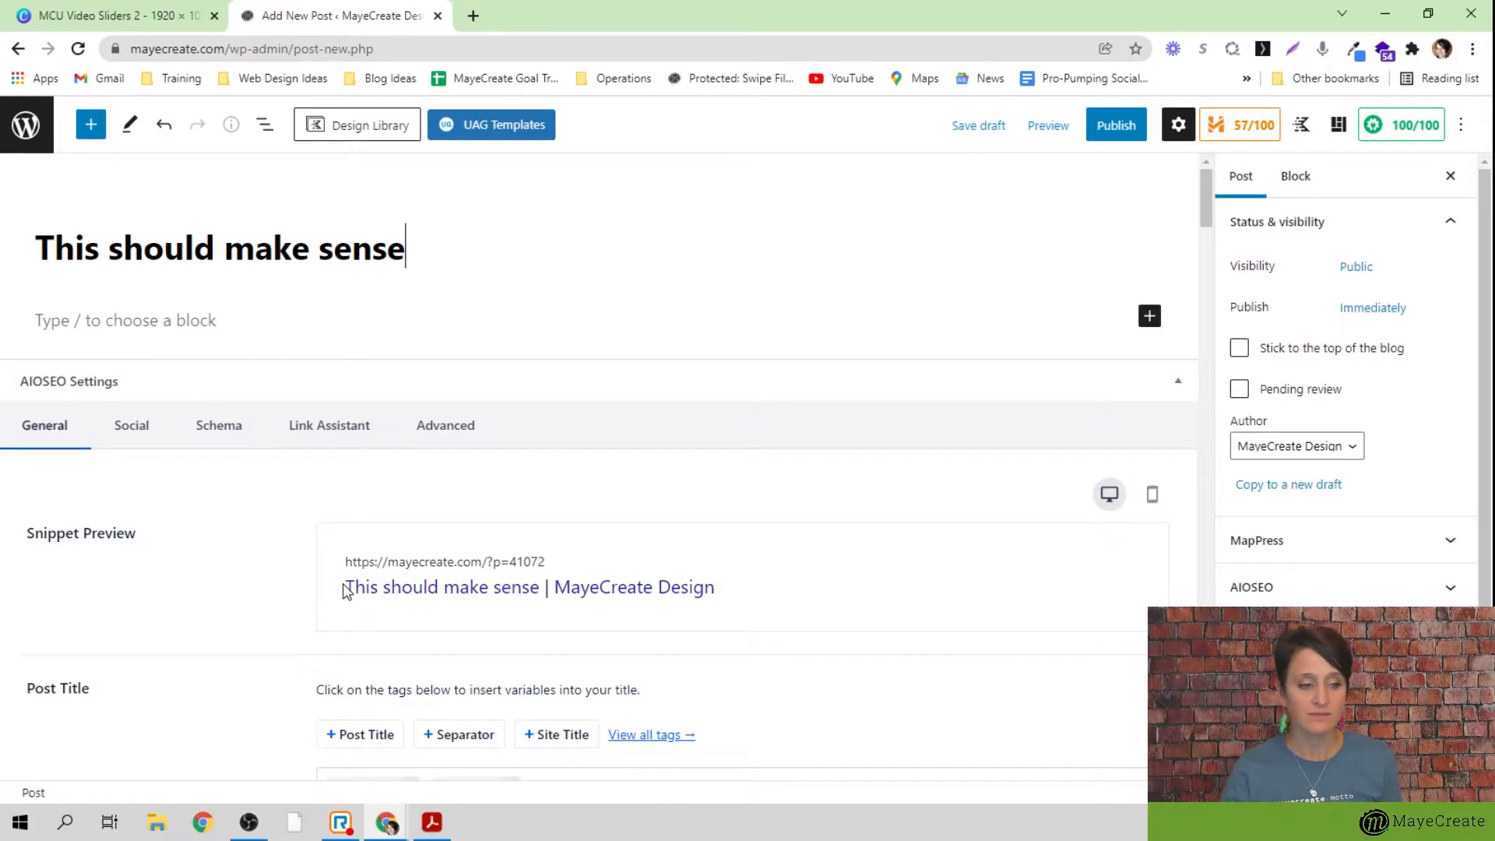
drag(345, 588, 544, 613)
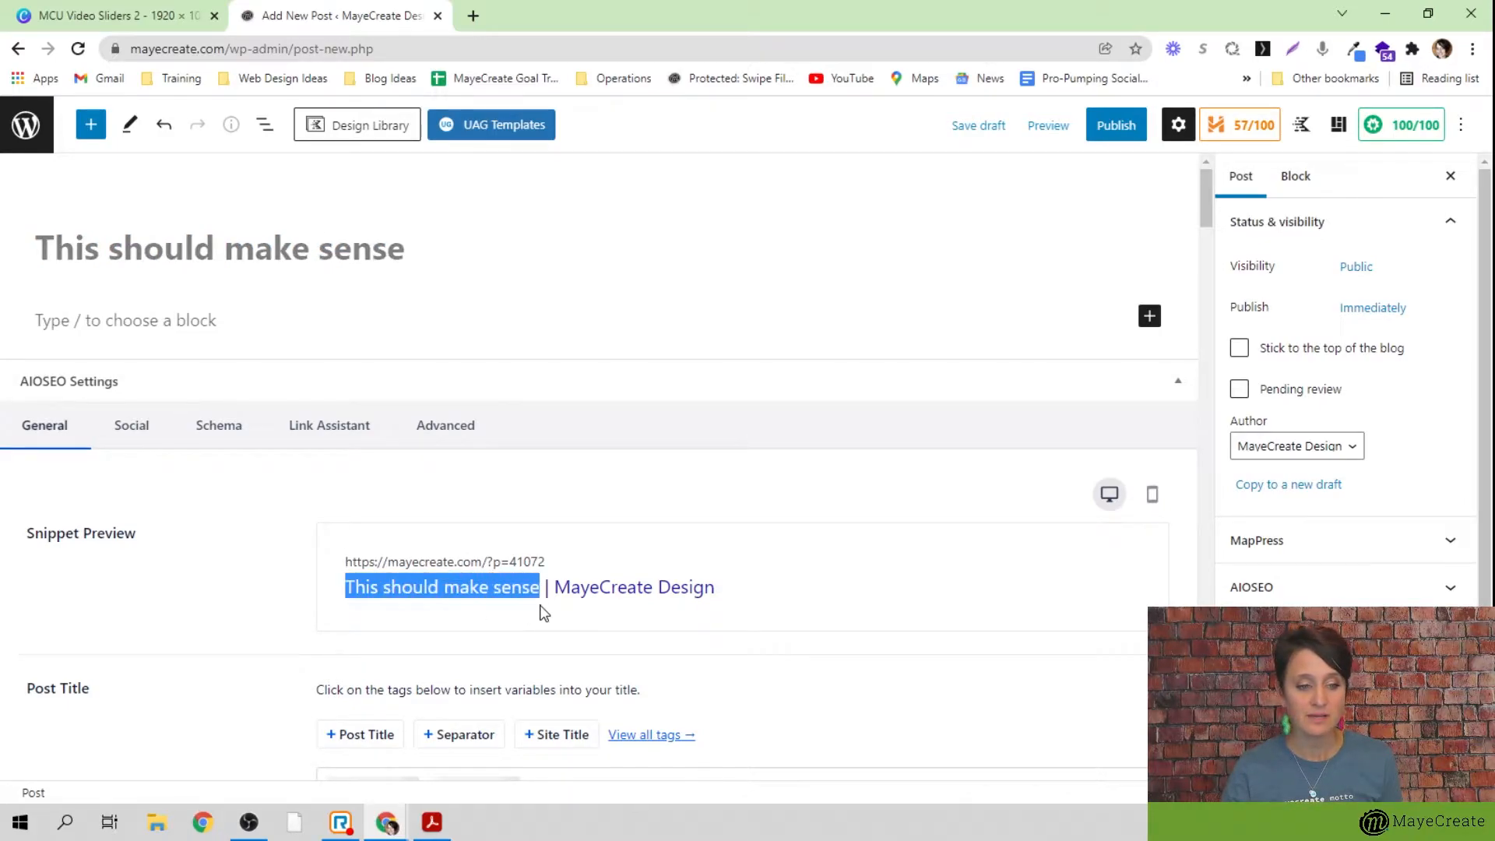
drag(741, 607, 353, 611)
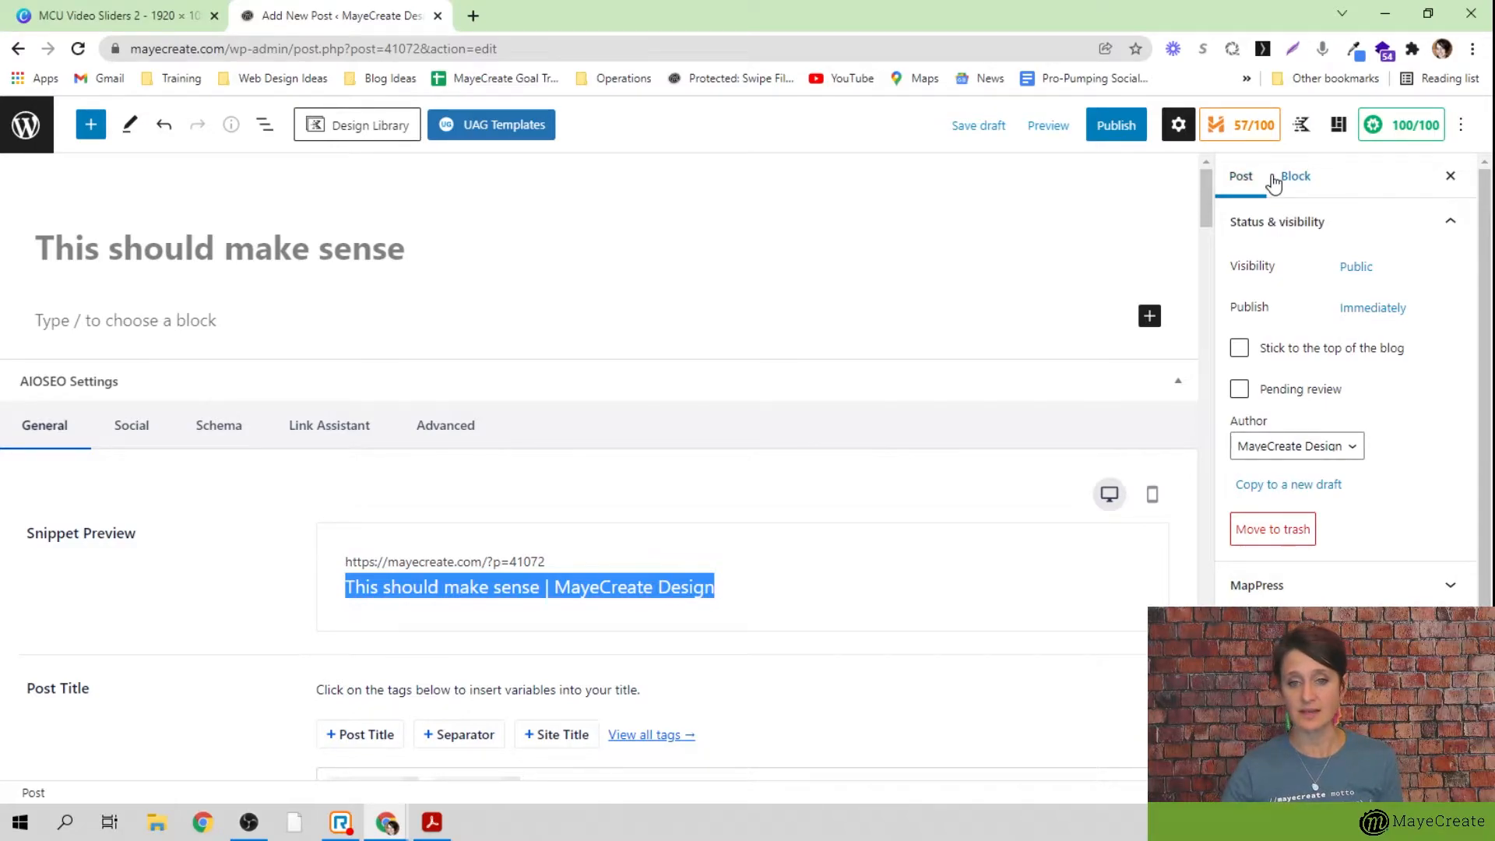
Hide and reopen the settings sidebar, and compare the empty paragraph's block settings with the post settings
click(1450, 176)
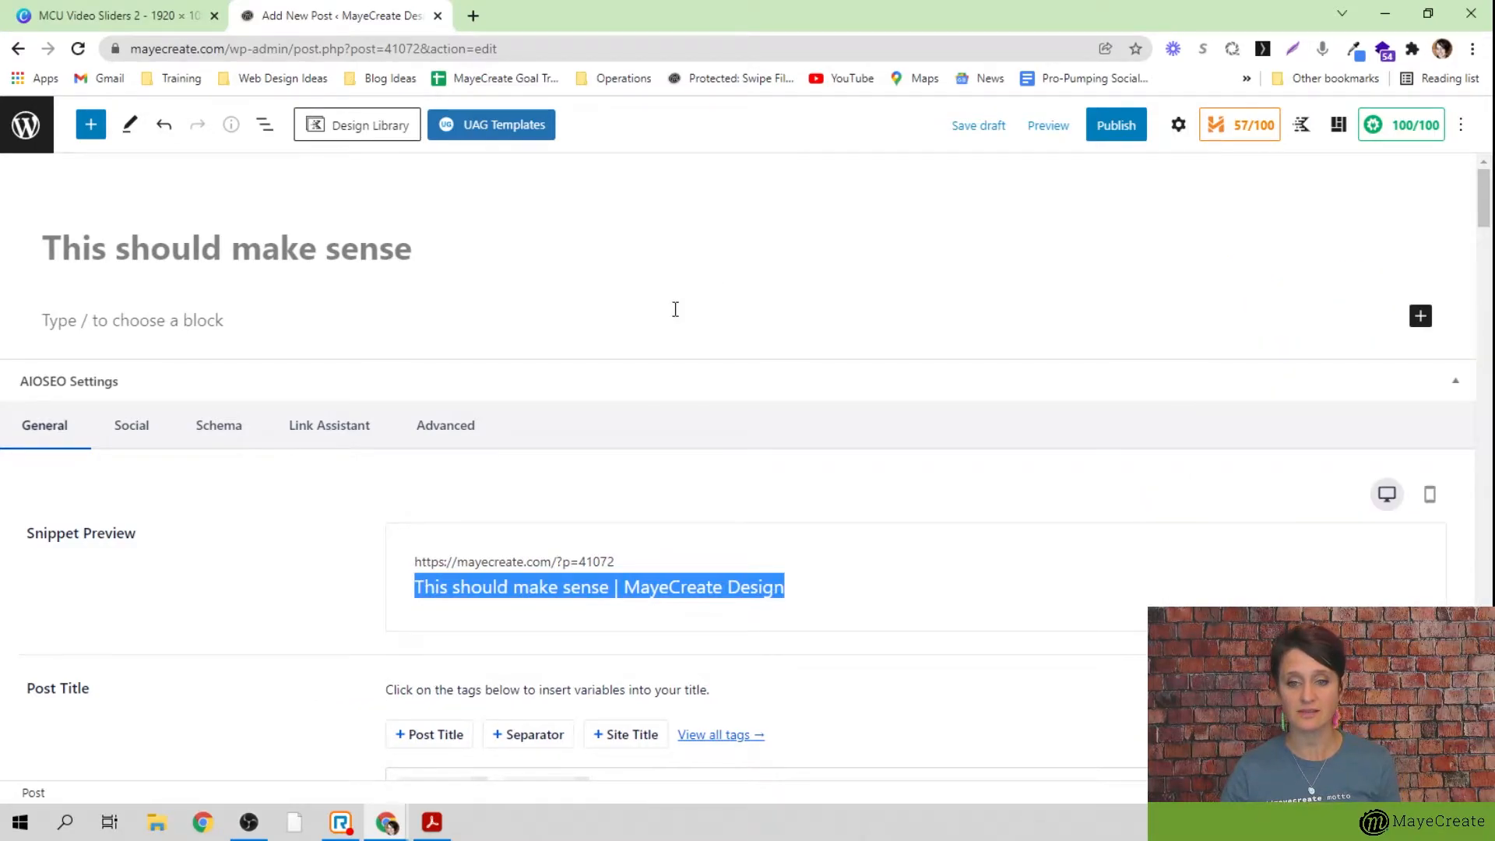
click(1179, 126)
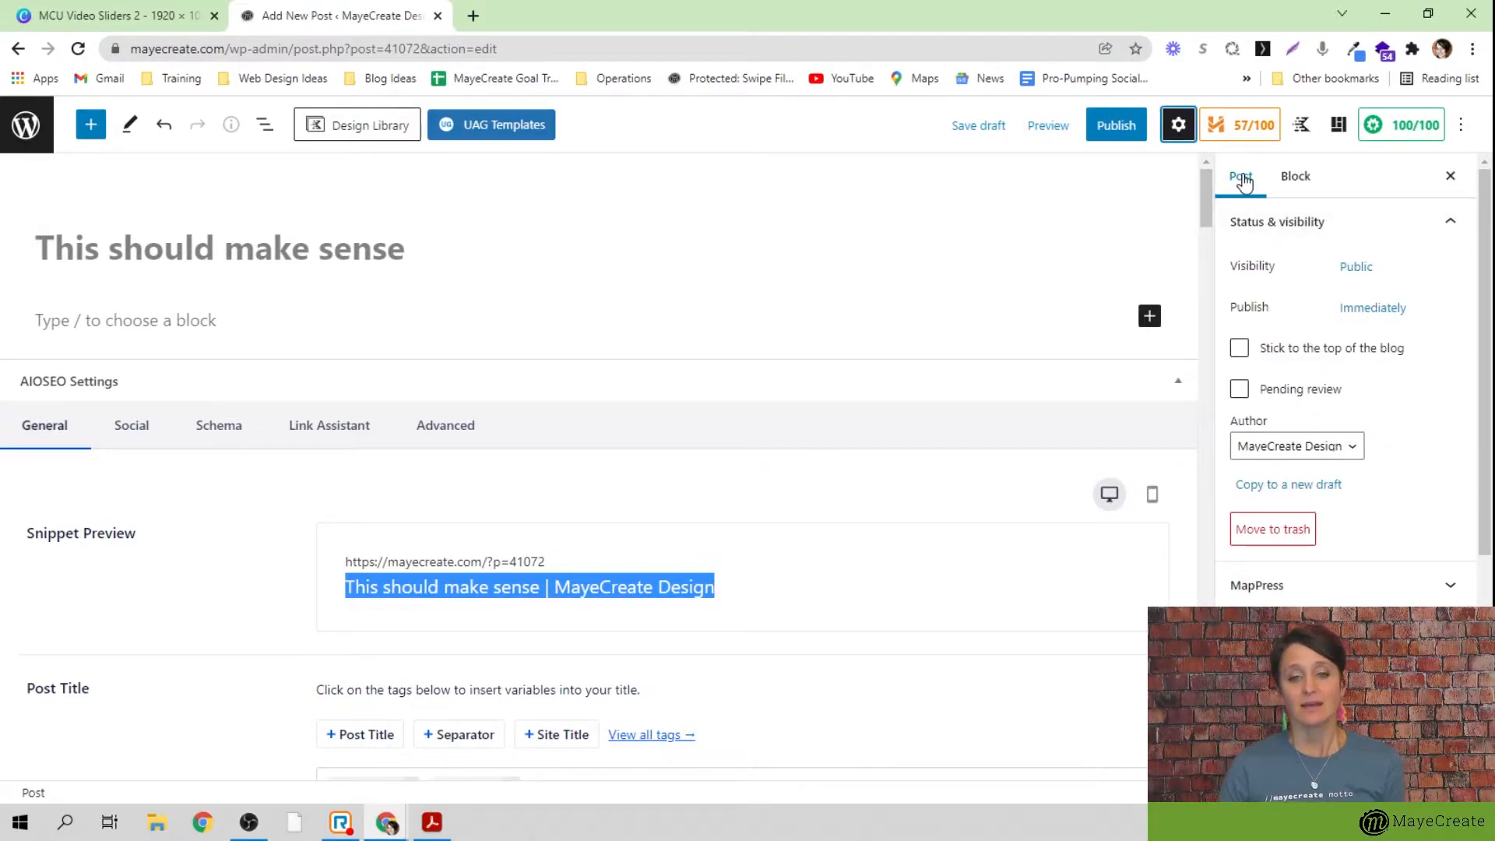
click(1295, 178)
click(199, 319)
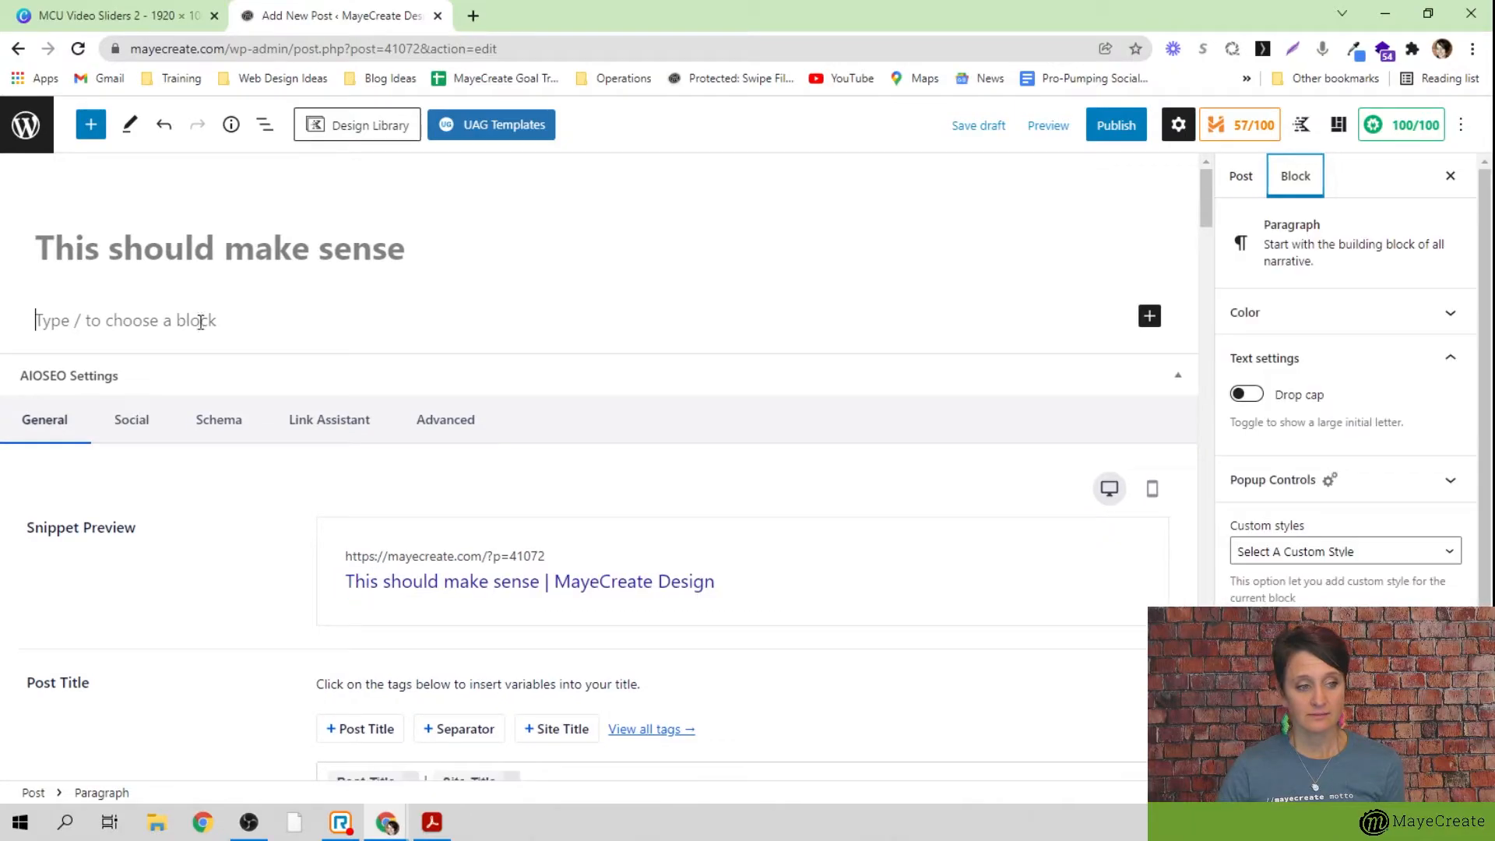
click(1242, 176)
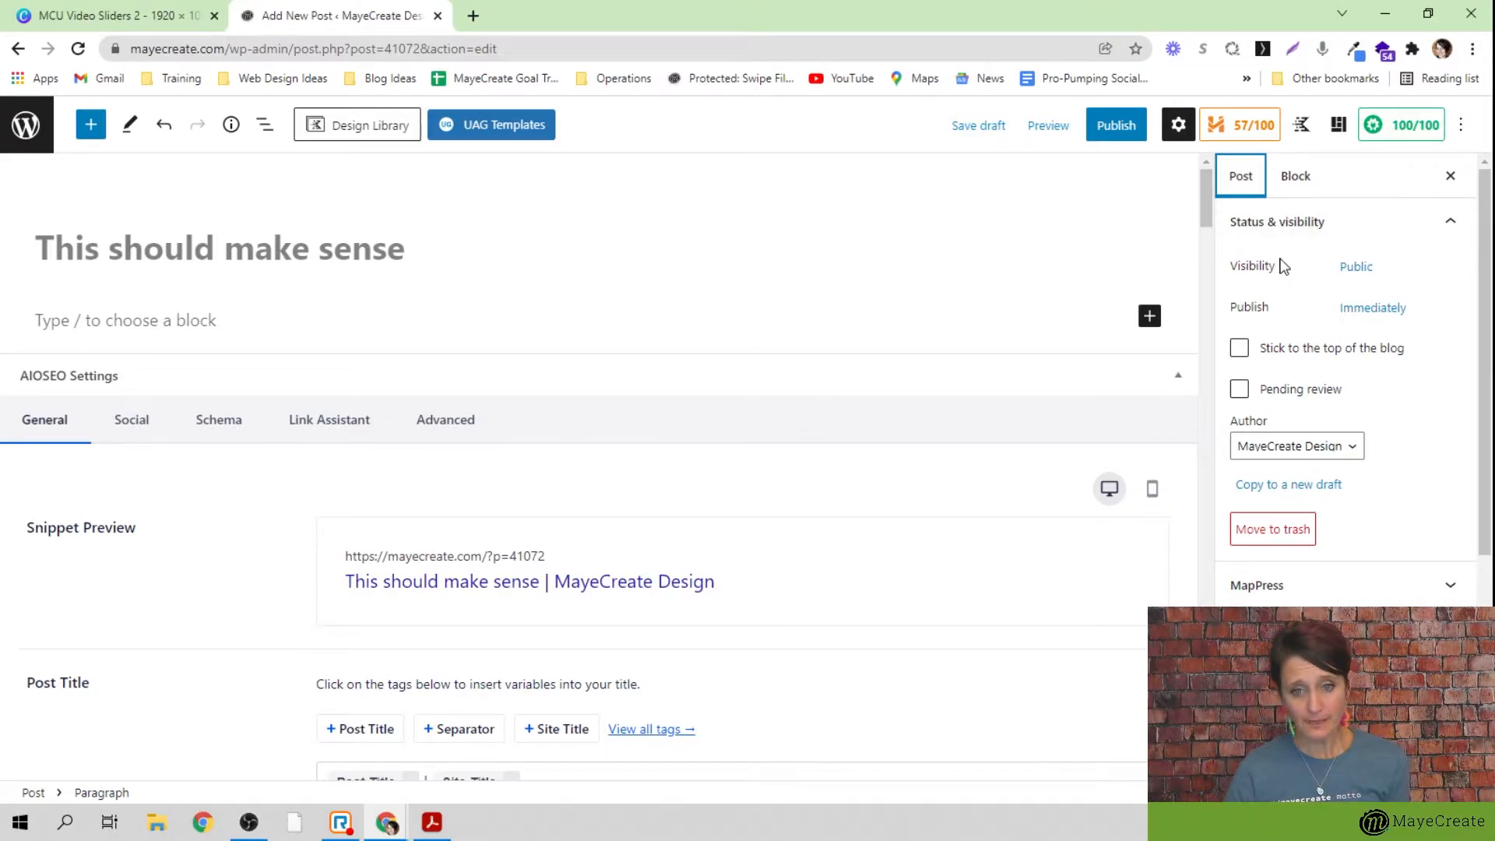
Try the Password Protected visibility option for the post and set the visibility back to Public
click(1361, 267)
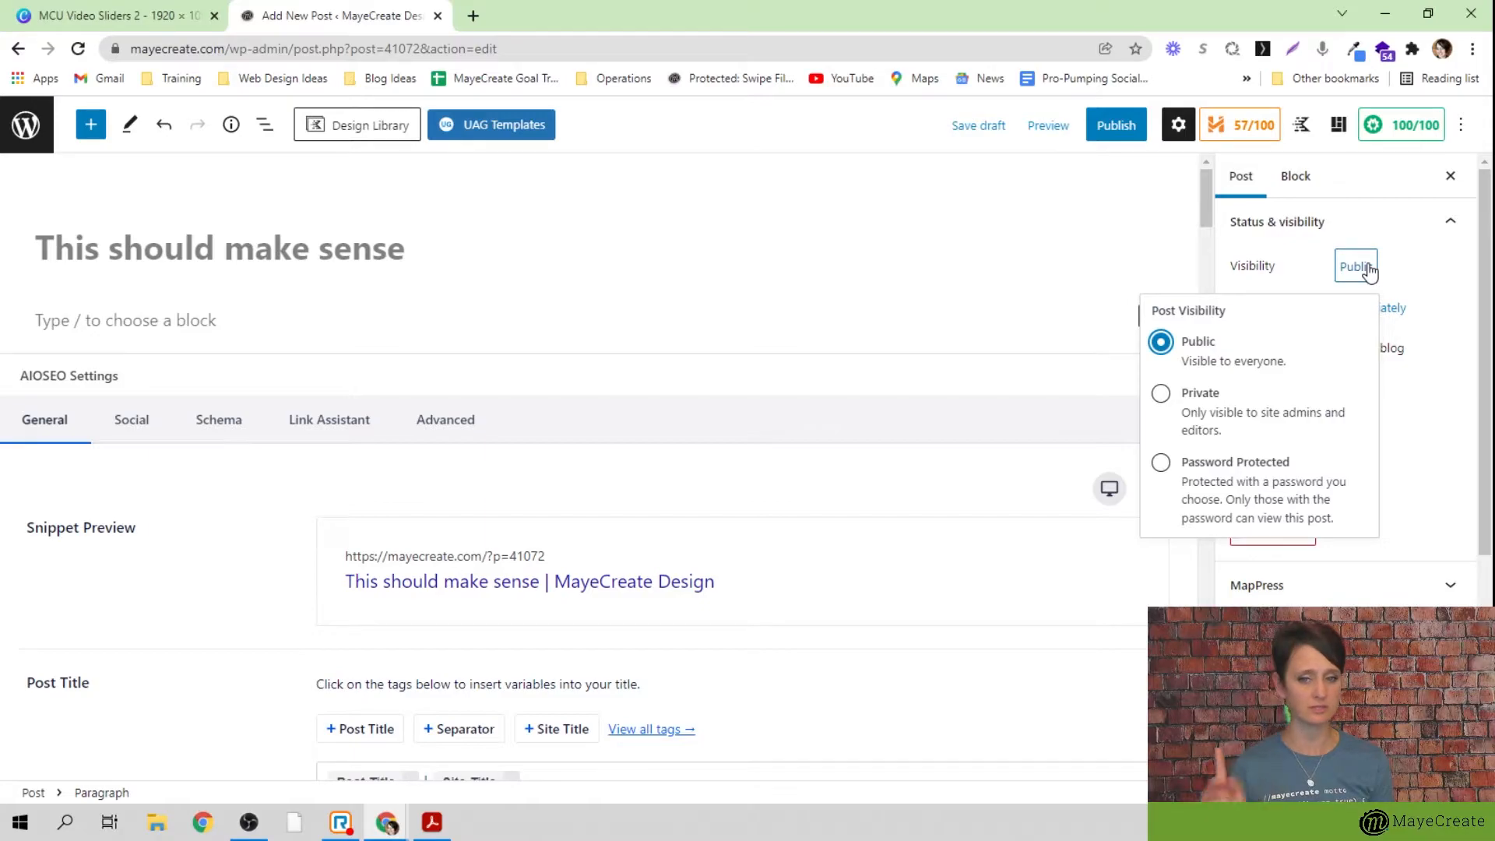
click(1162, 465)
click(1199, 554)
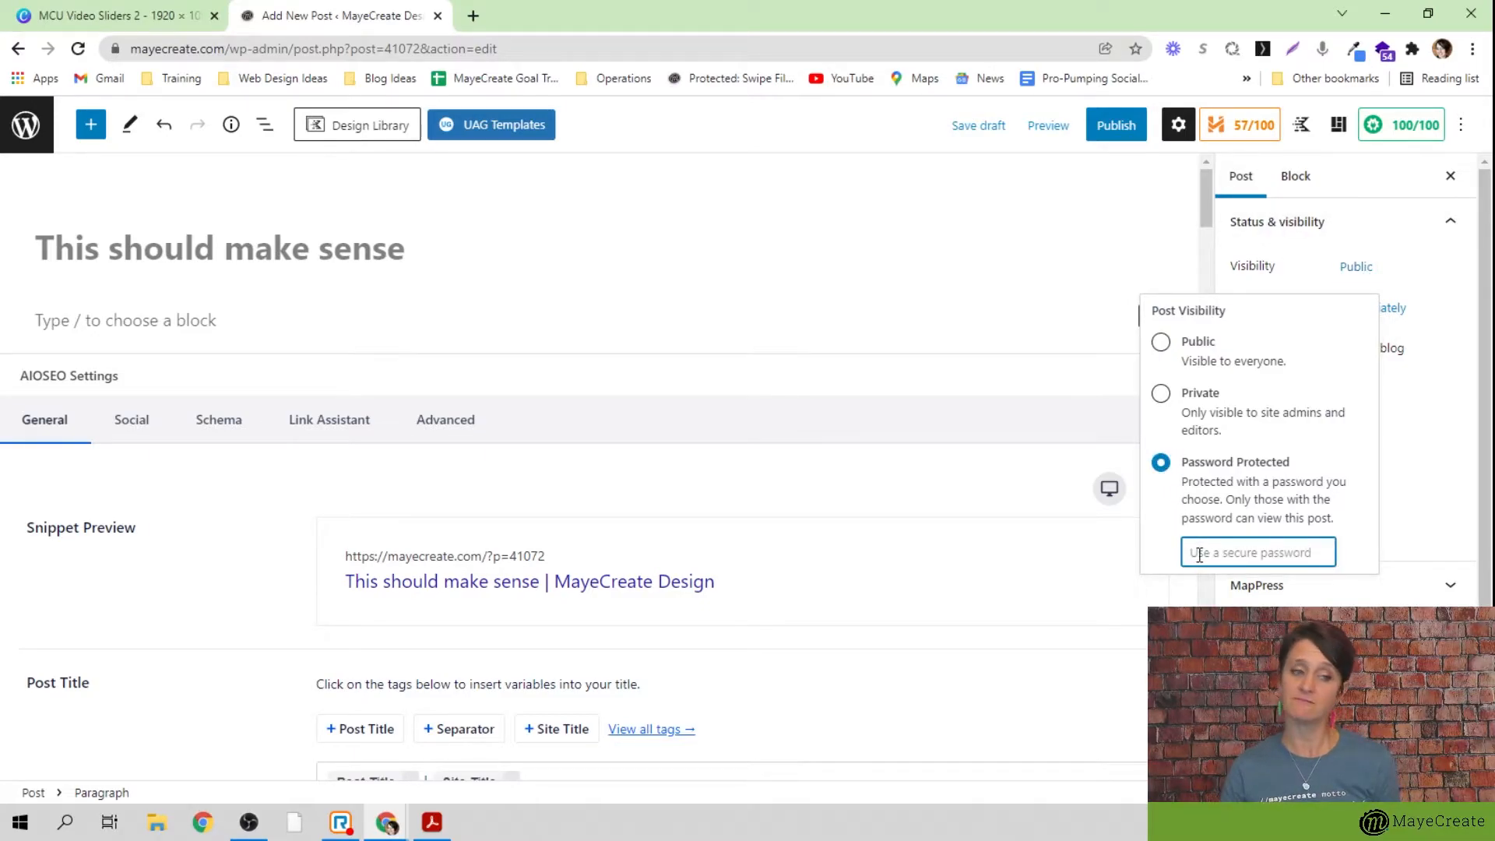
click(1160, 342)
click(1435, 280)
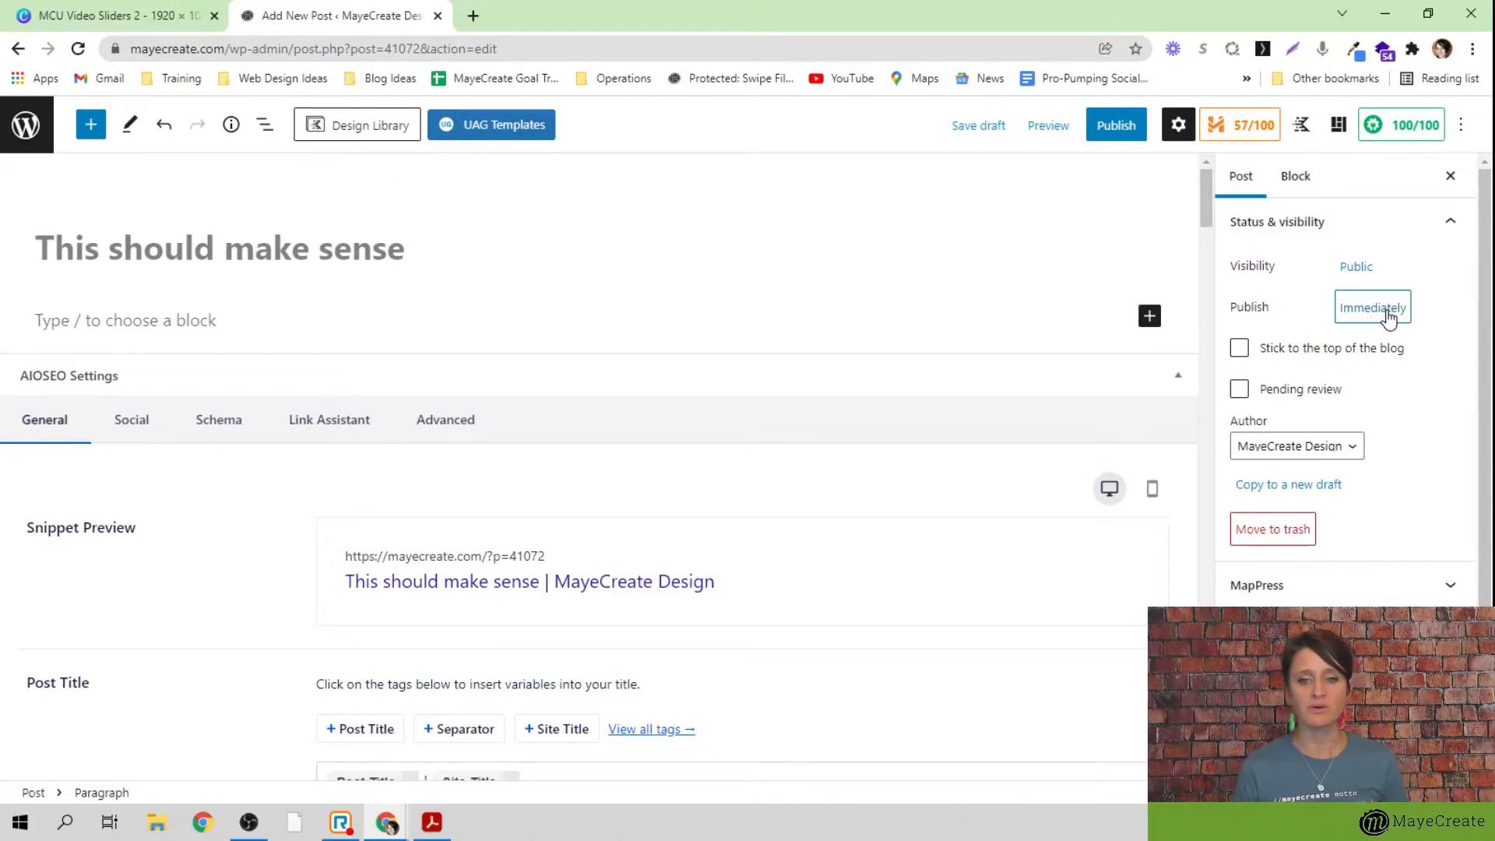
Examine the post's publish date scheduling options and the list of selectable authors
click(1388, 316)
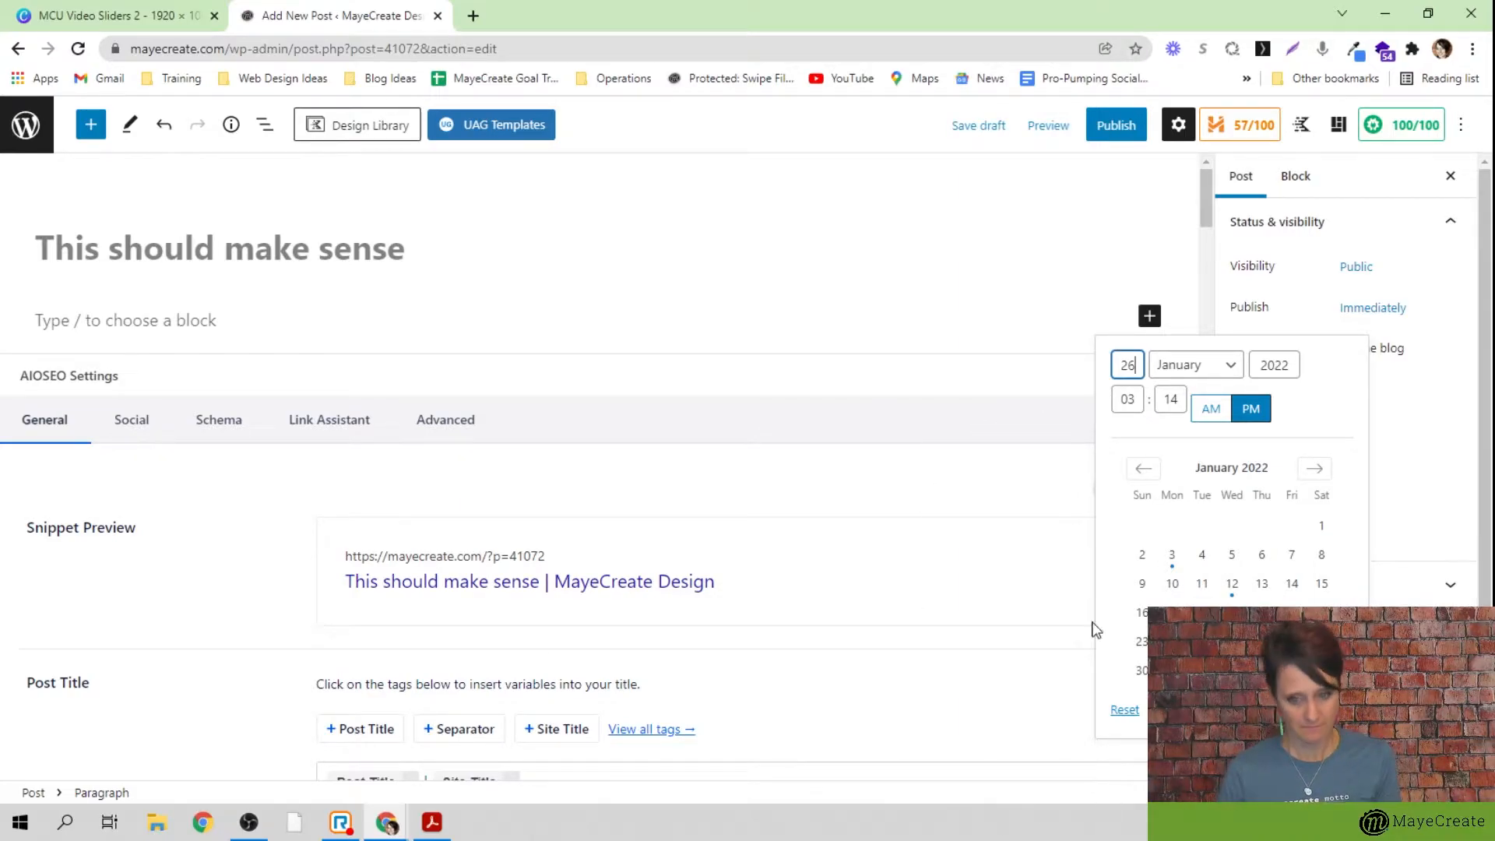
click(1437, 410)
scroll(1385, 390, down, 2)
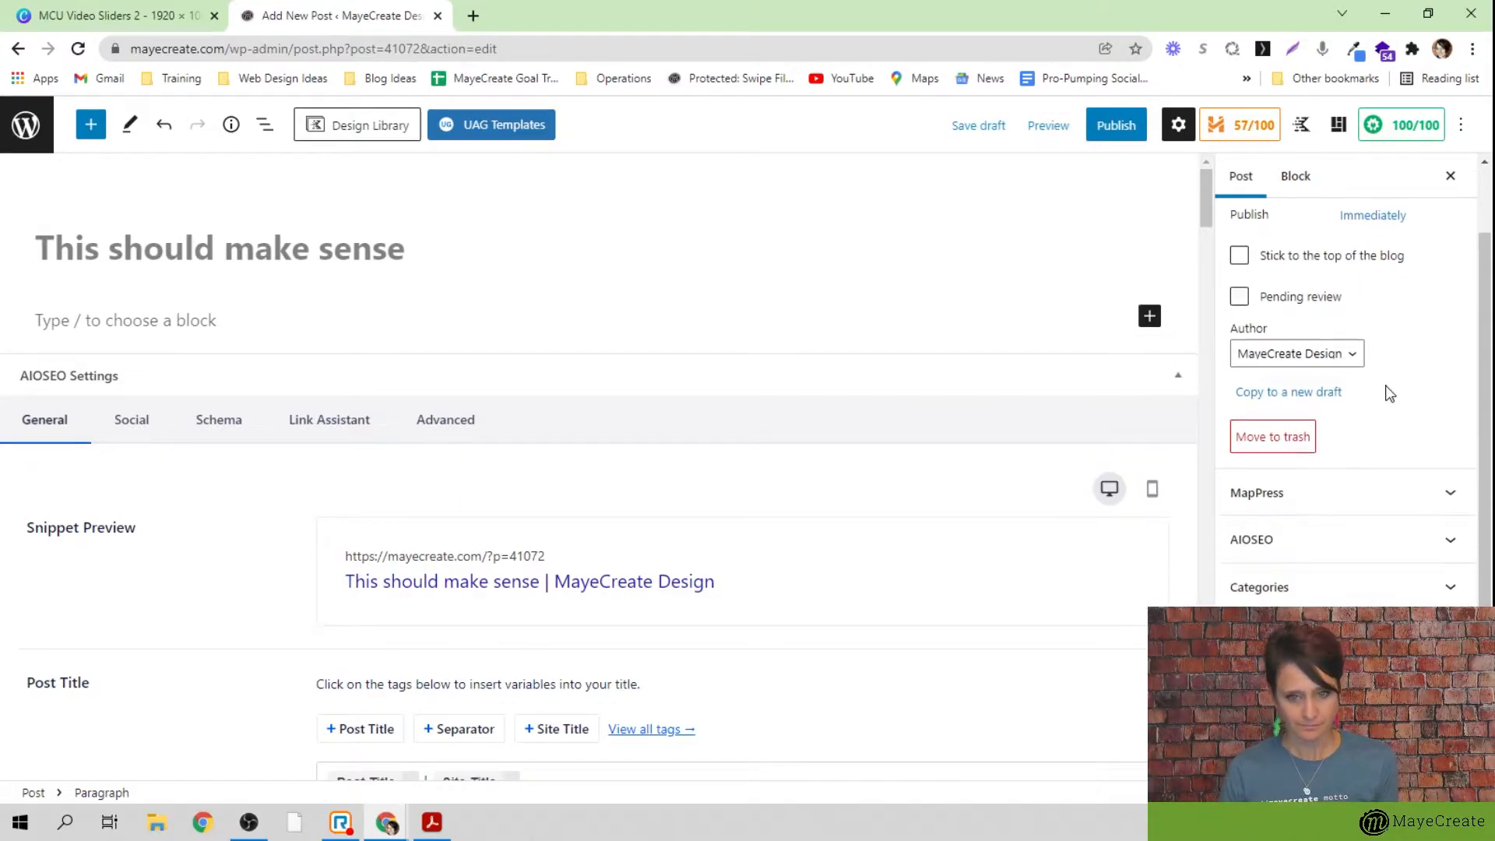
click(1353, 264)
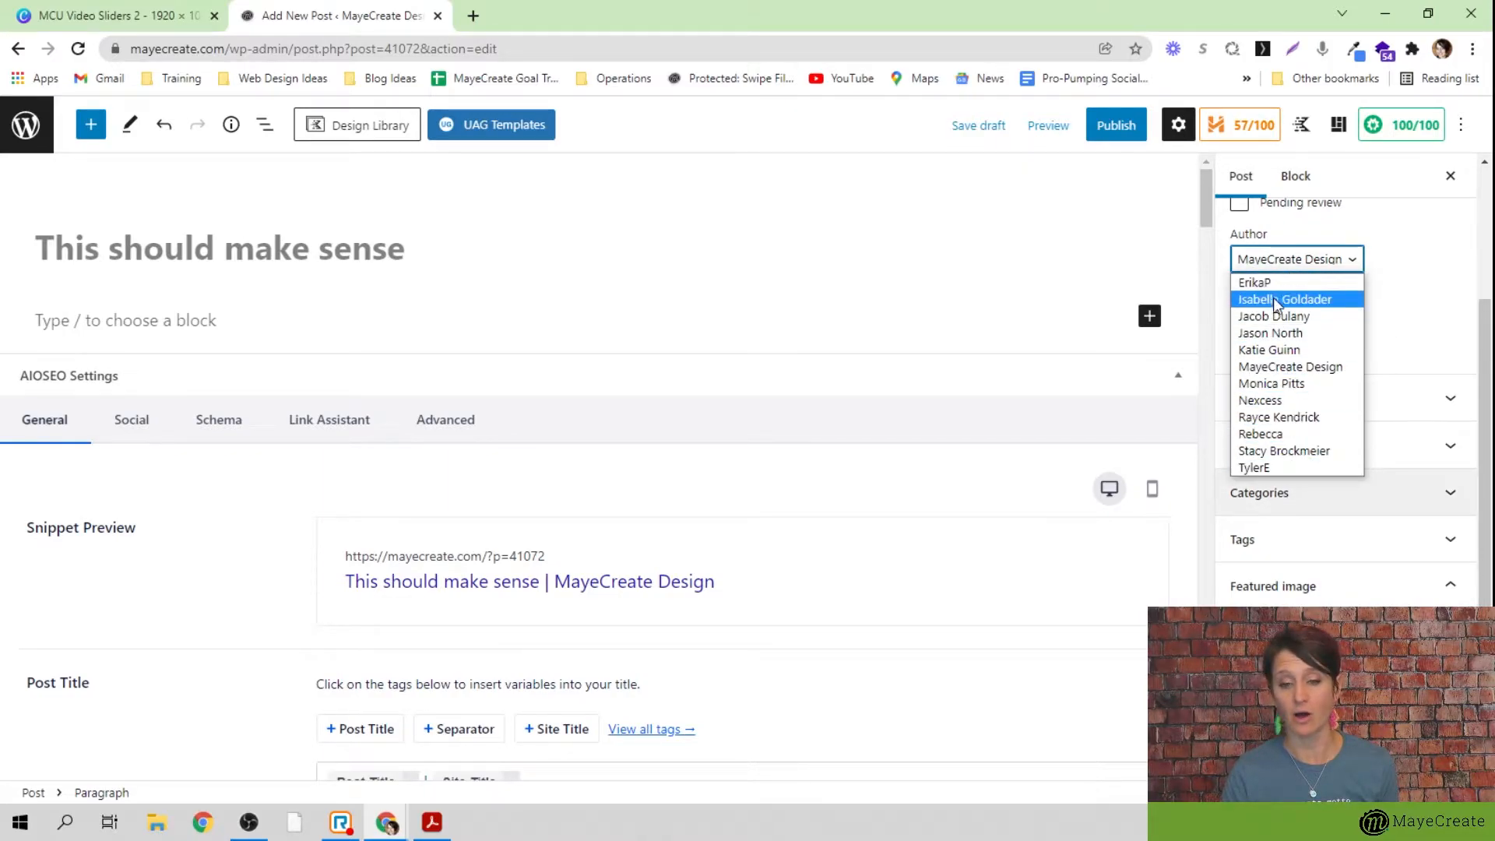
click(1431, 257)
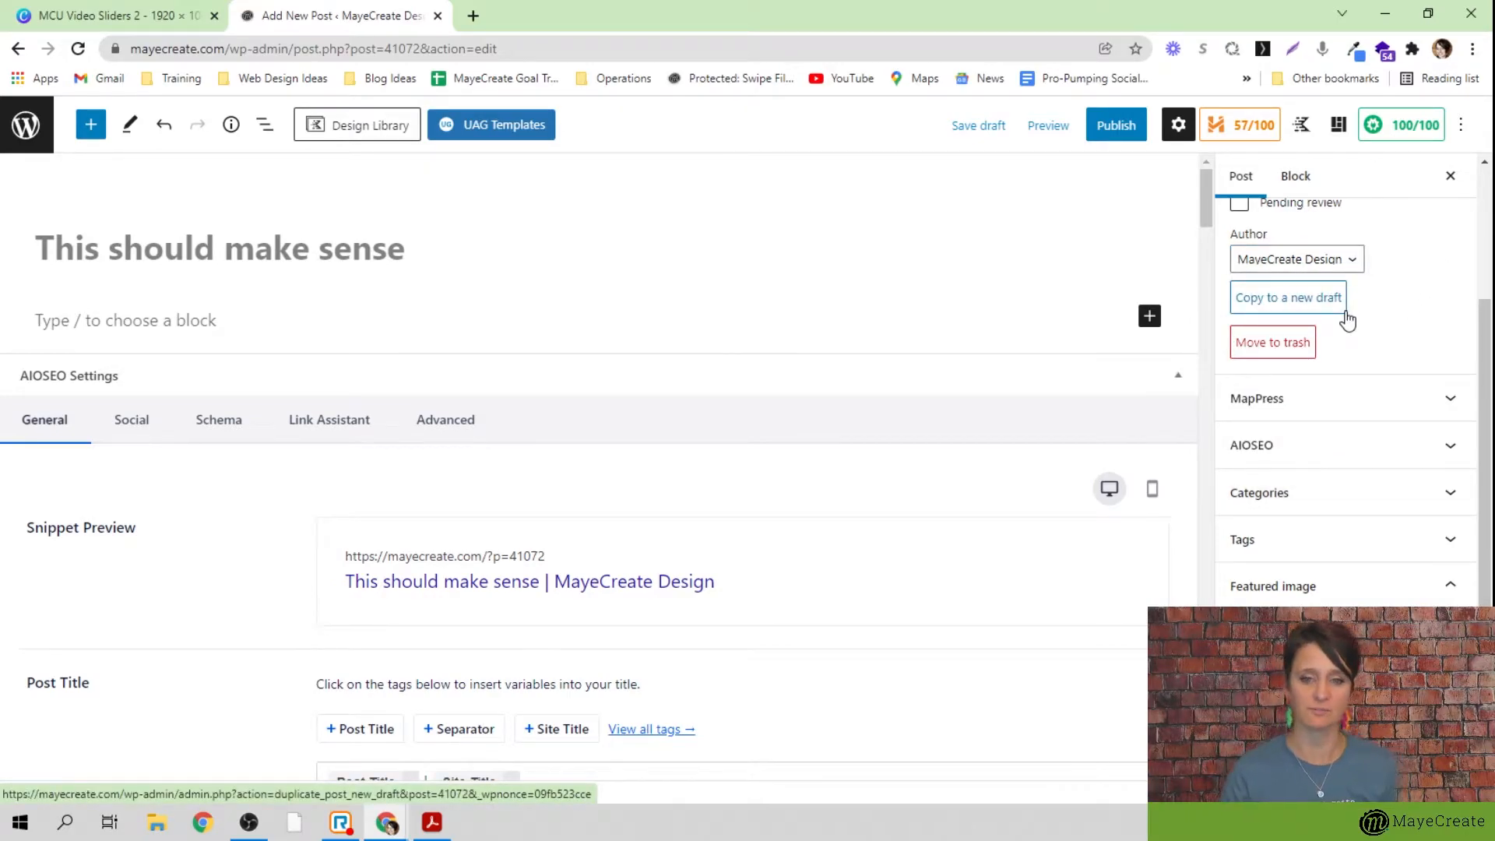
Search the post categories for "construction"
scroll(1356, 323, down, 1)
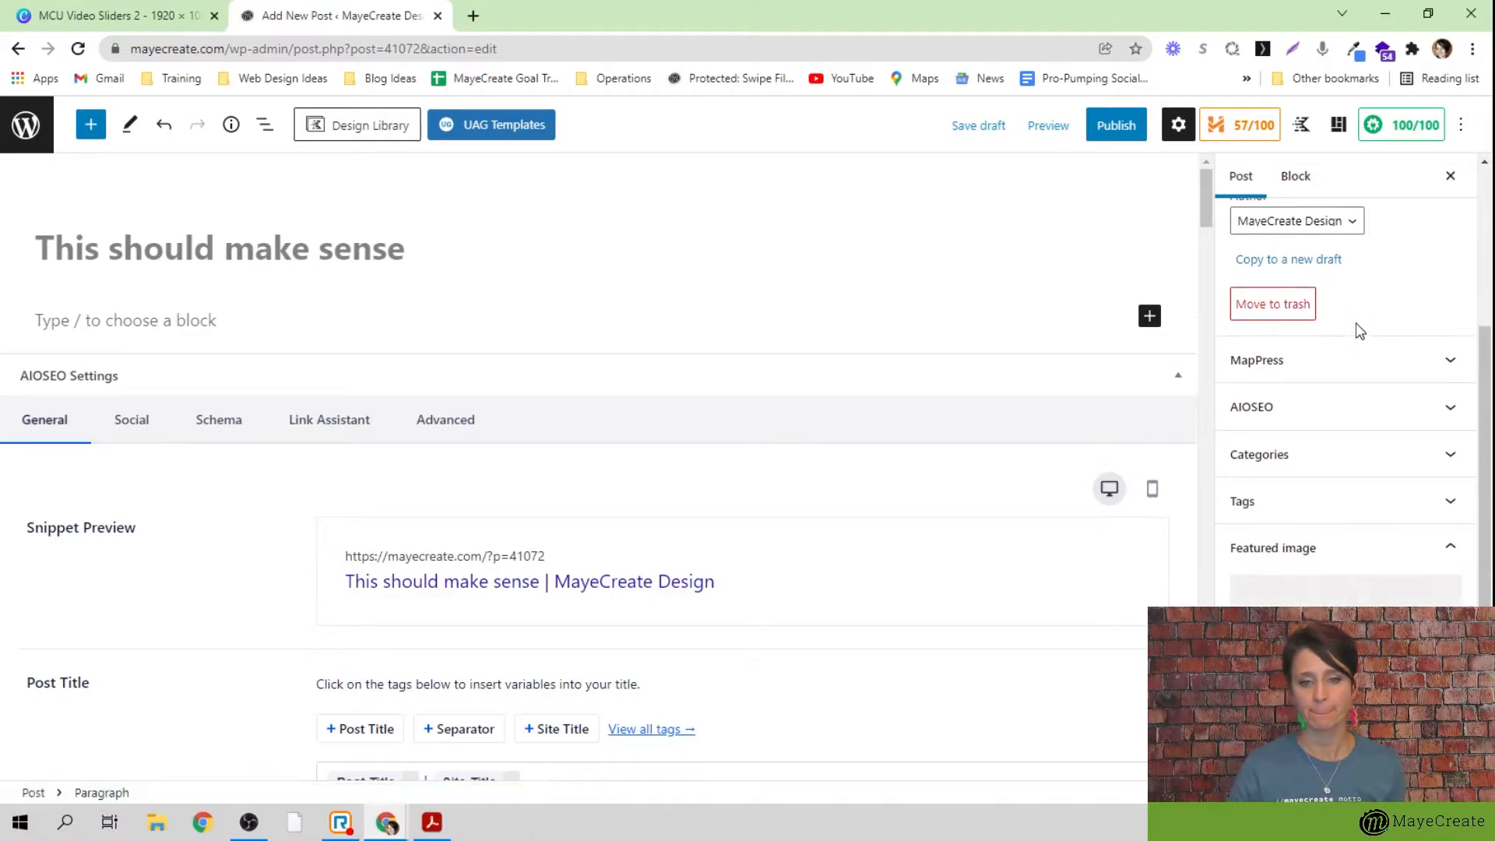
click(1400, 457)
click(1362, 524)
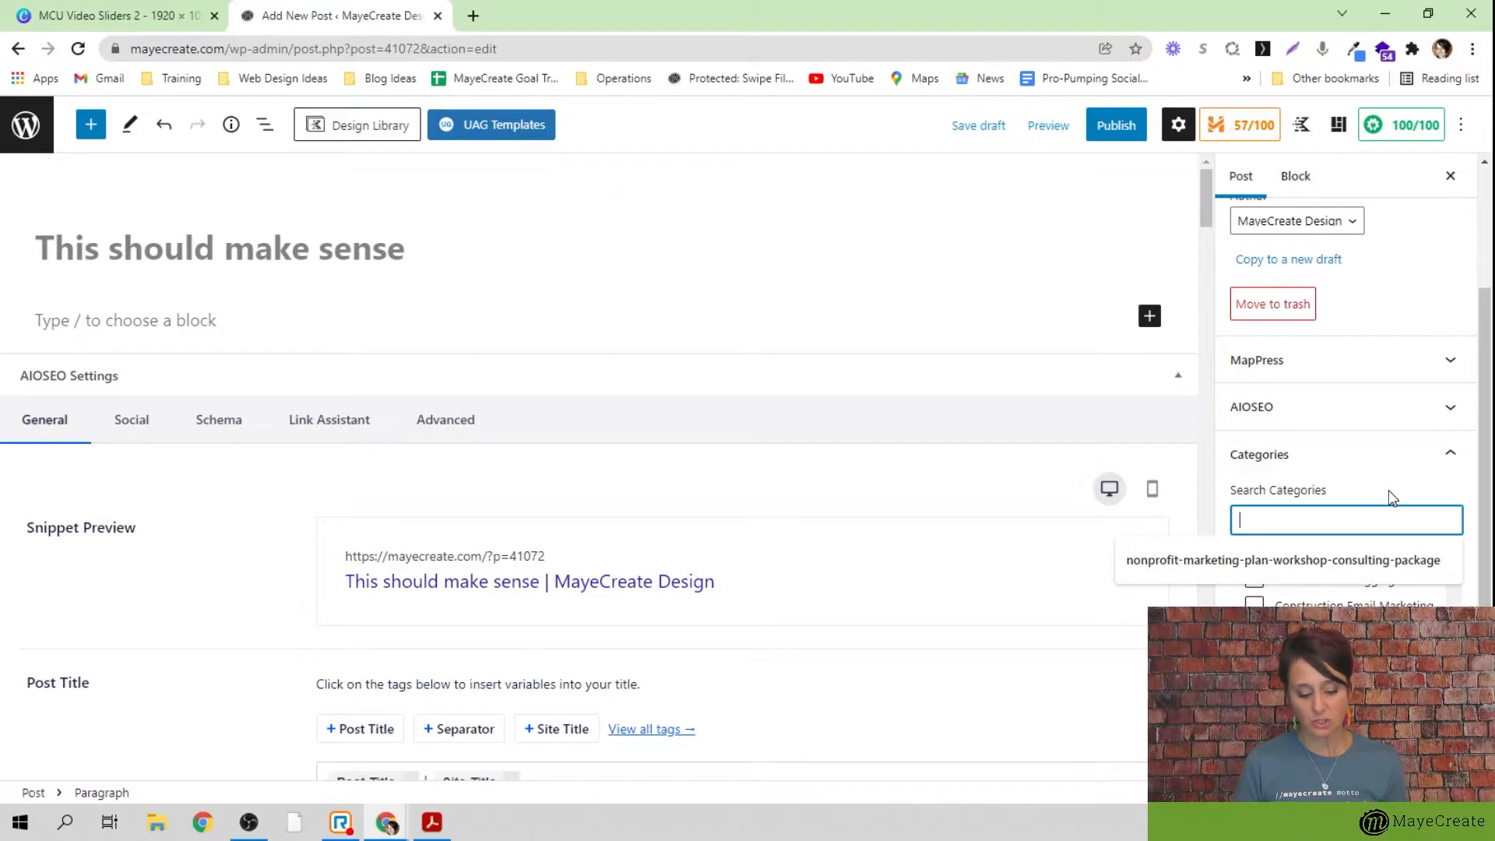
text(c)
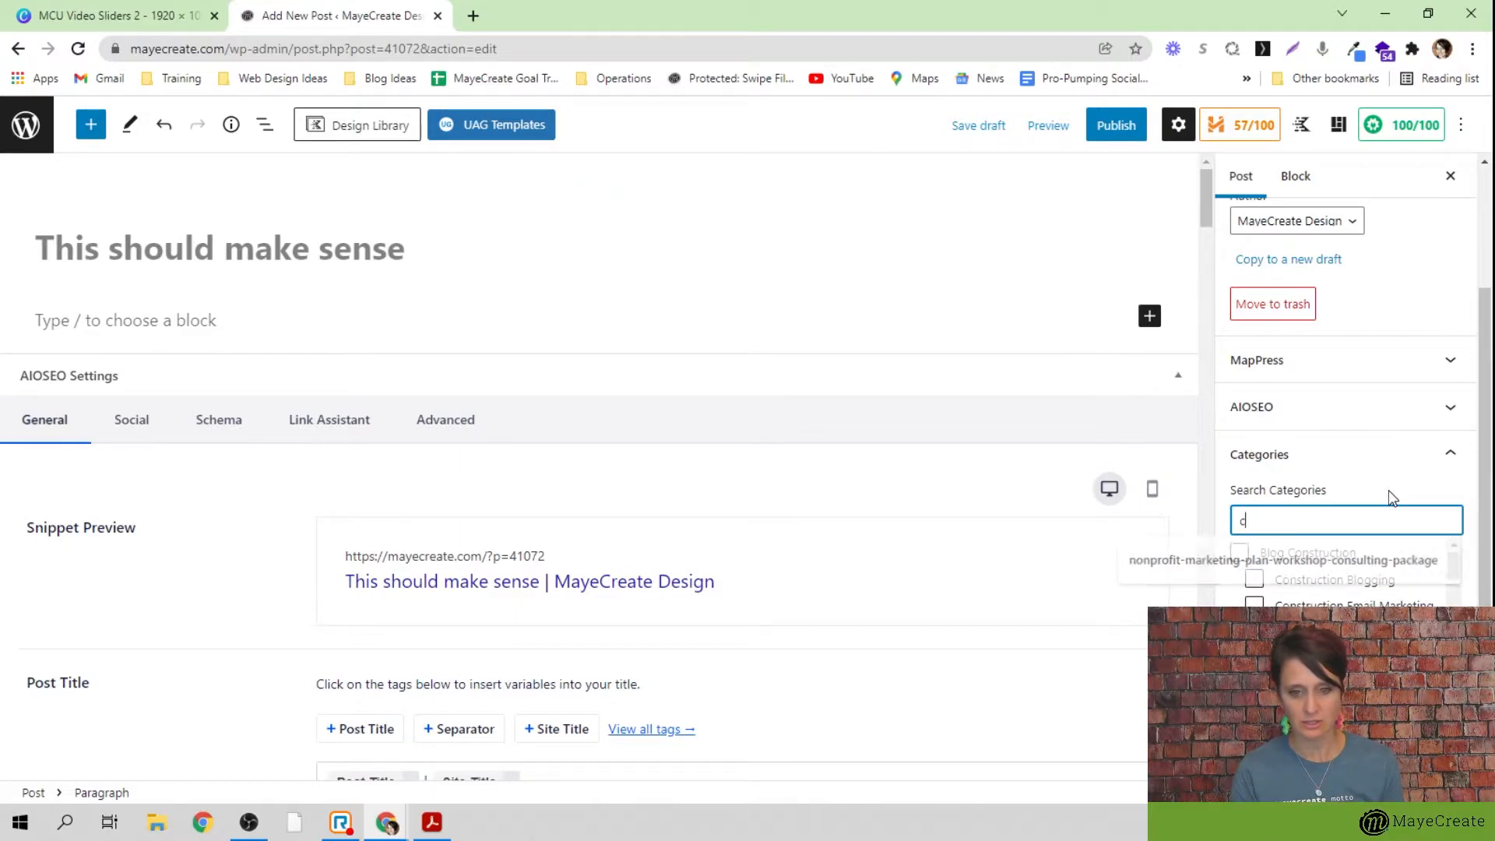
text(onstruction)
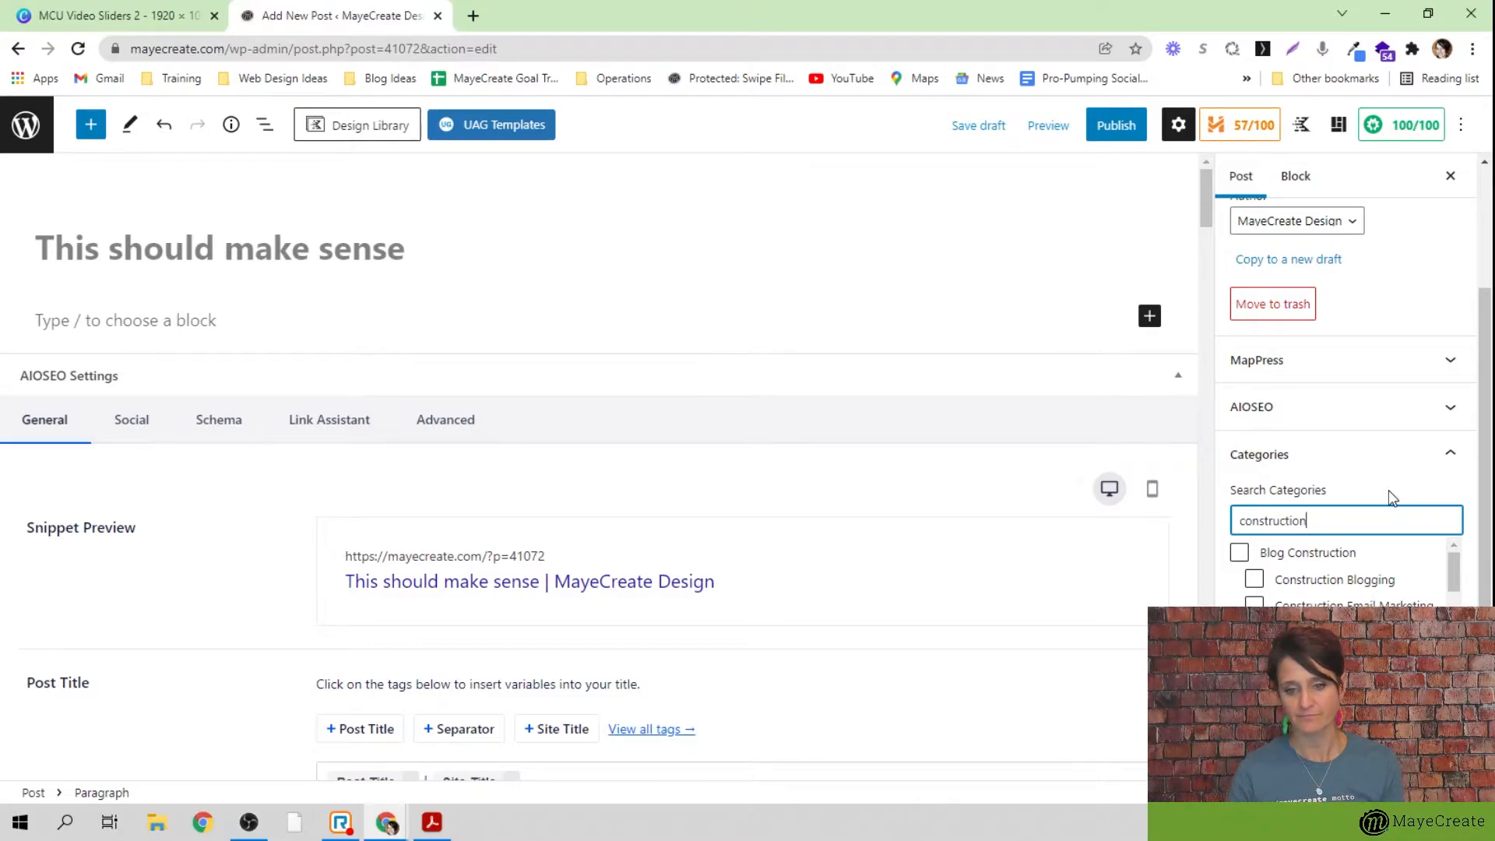
scroll(1389, 489, down, 2)
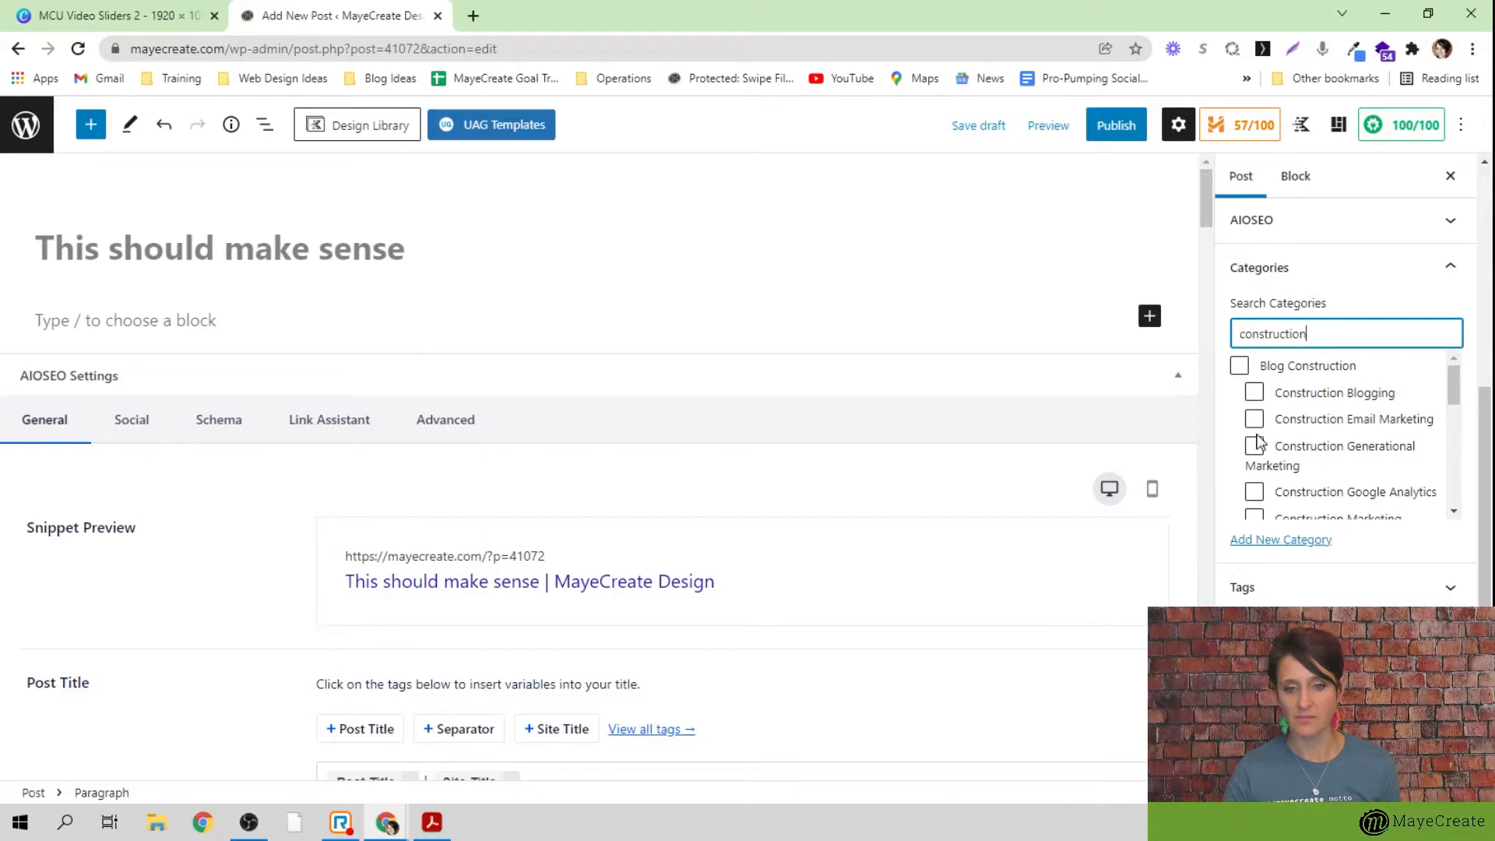
Try assigning the Blog Construction and Construction Blogging categories to the post and clear both again
click(1239, 366)
click(1254, 393)
click(1254, 393)
click(1239, 366)
Look through the remaining construction categories and expand the post's tag settings
scroll(1319, 386, down, 5)
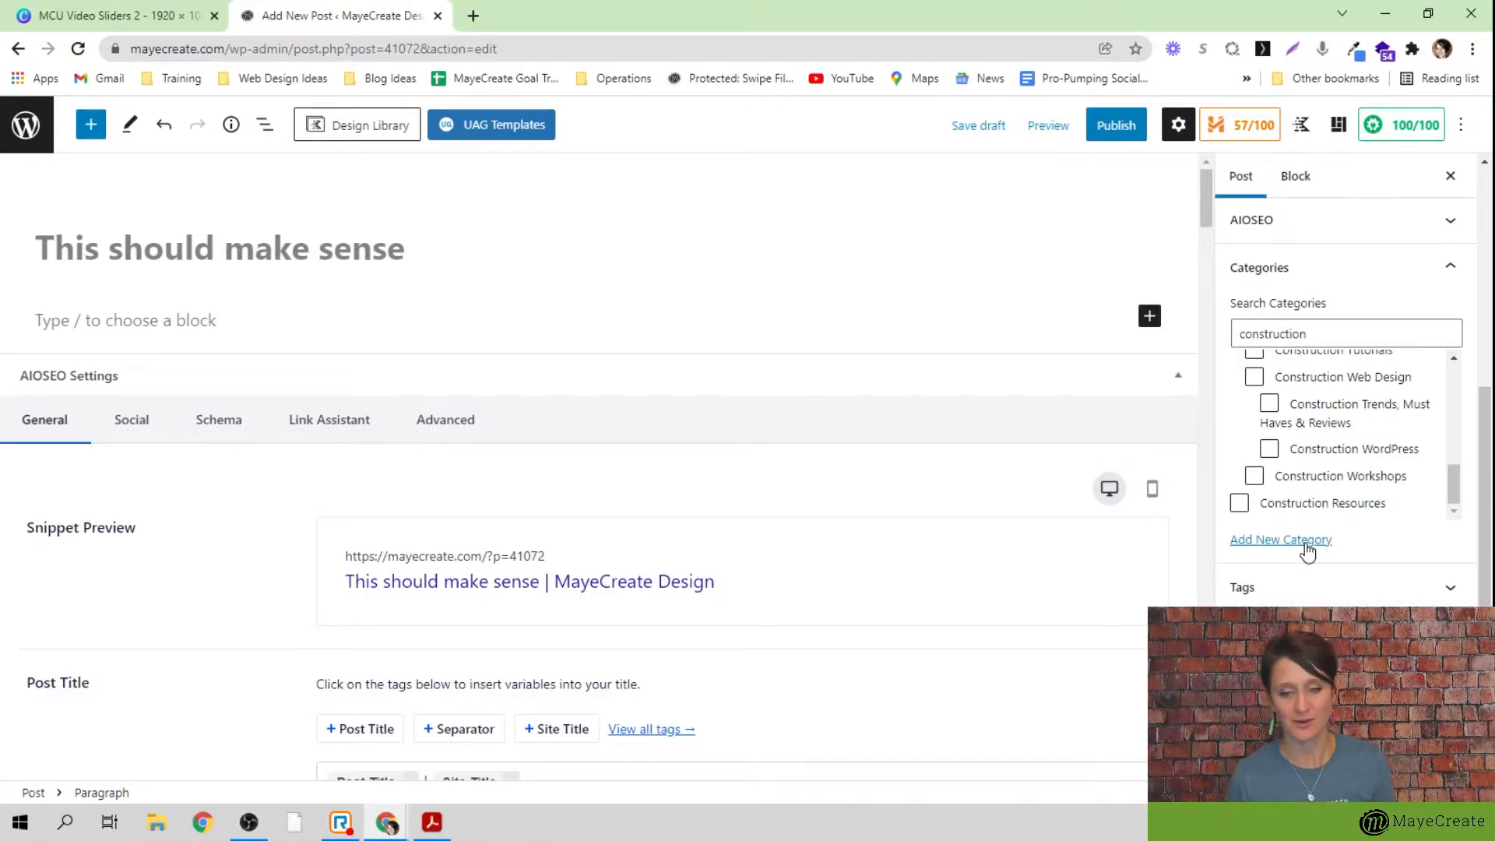
click(1435, 590)
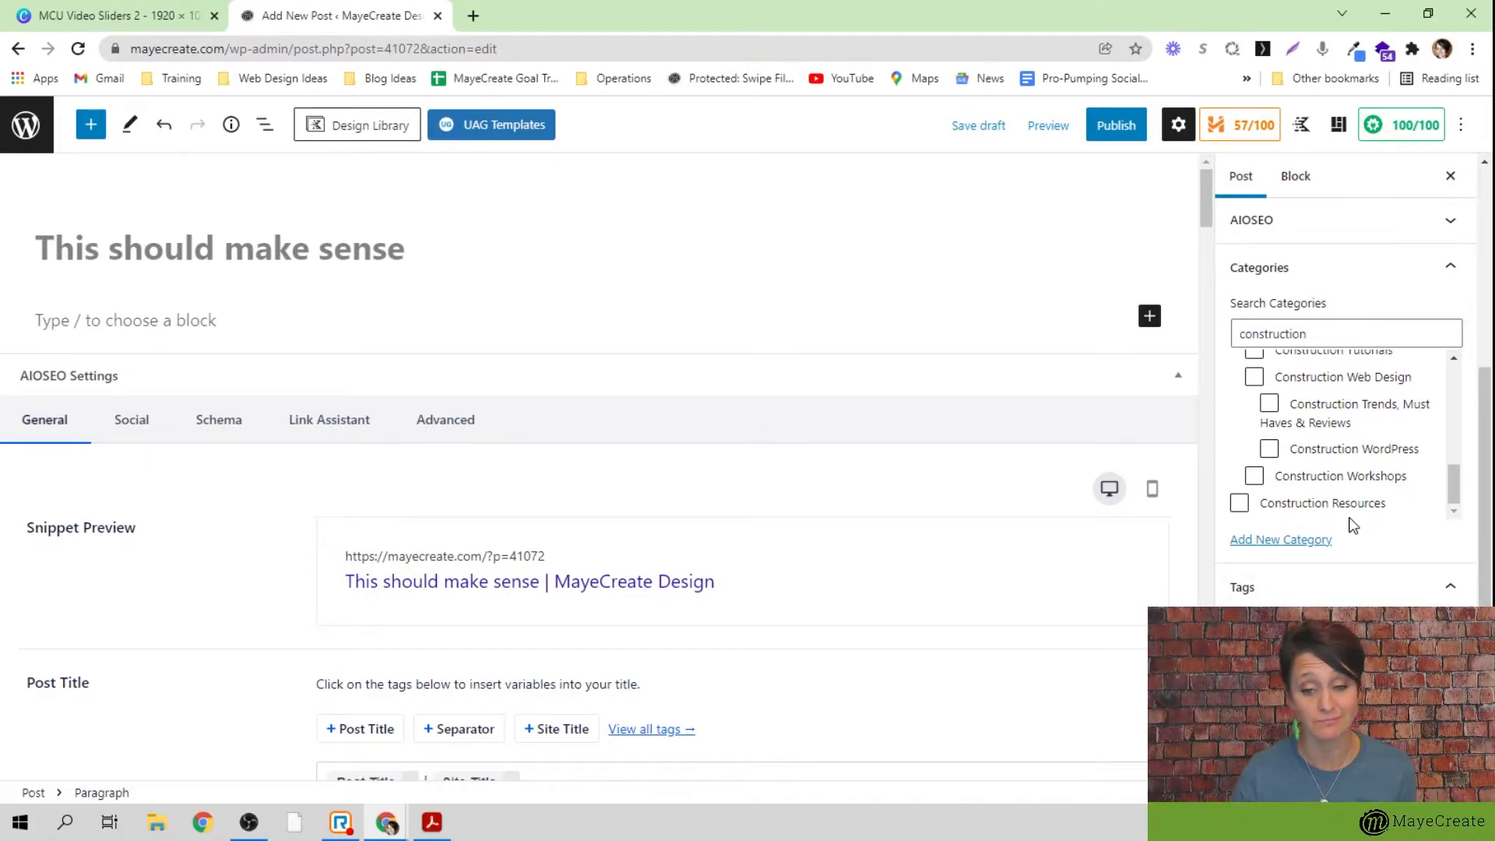
scroll(1354, 523, down, 2)
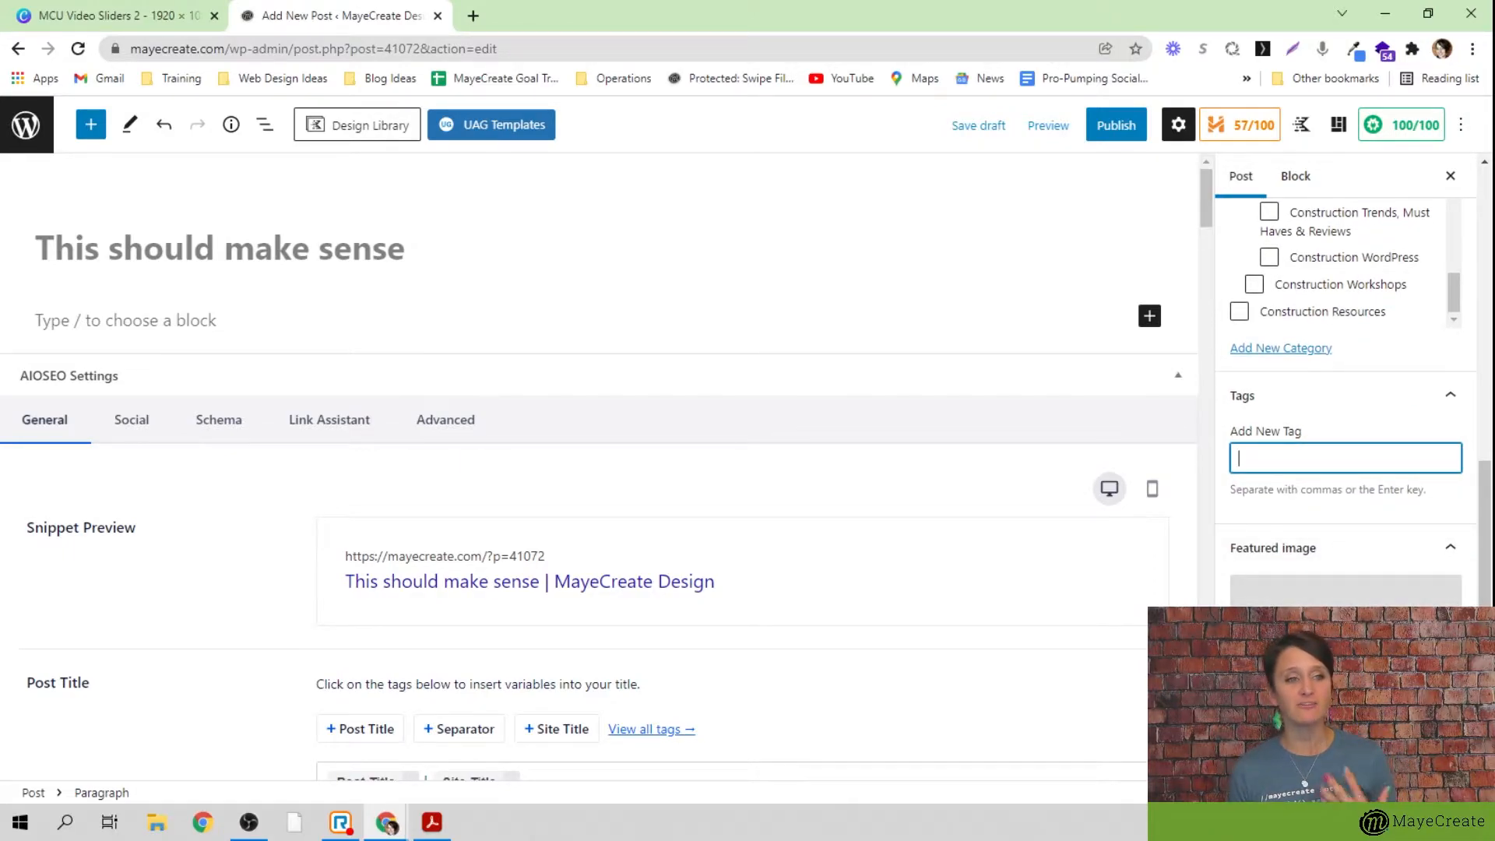
Open mayecreate.com in a new browser tab and examine the featured images of the posts on its Blog page
click(473, 18)
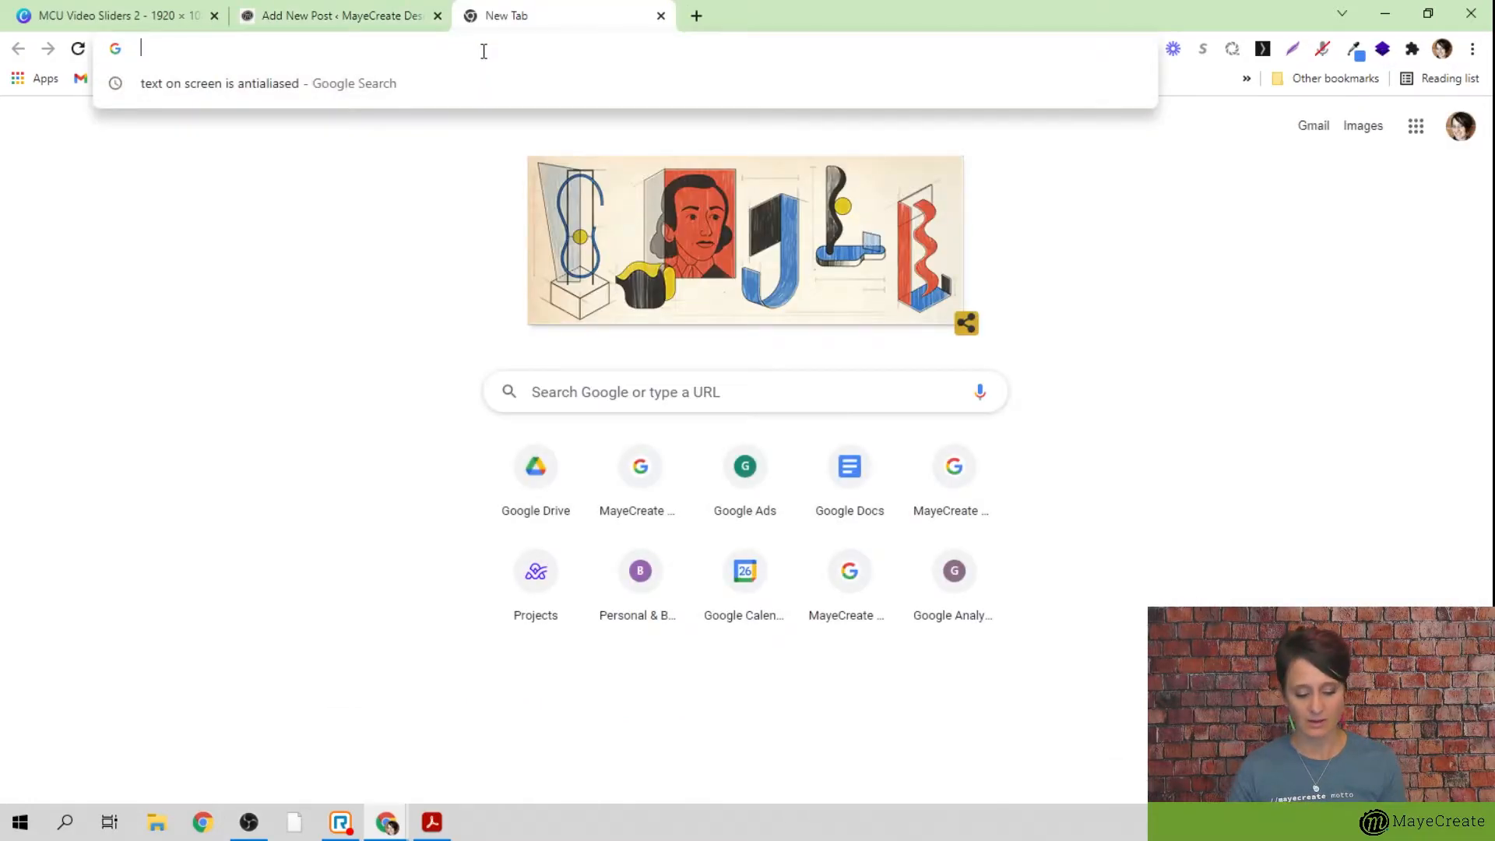
text(mayecreate.com)
key(Return)
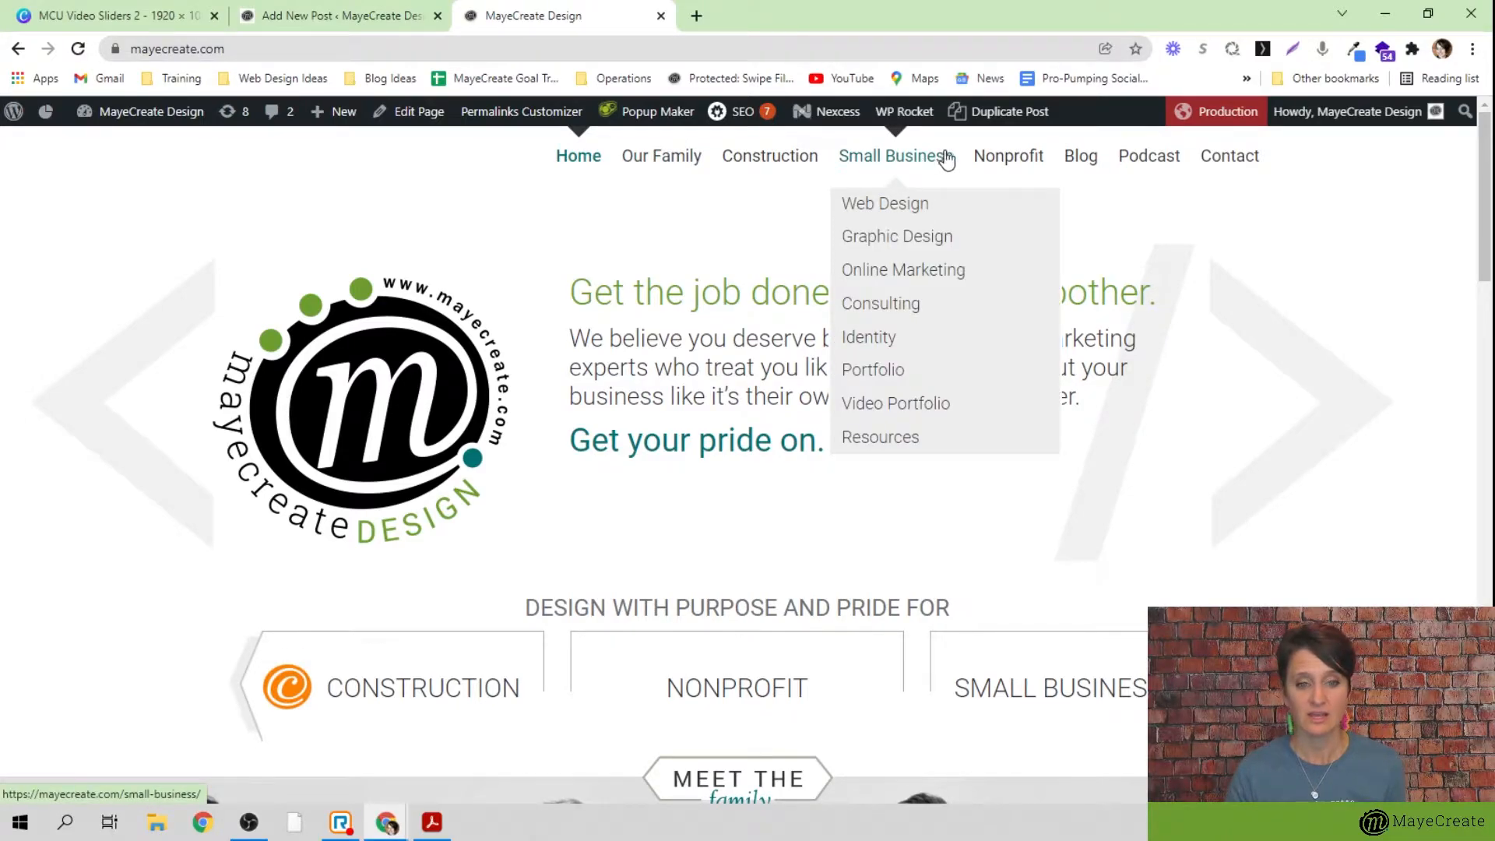
click(1071, 171)
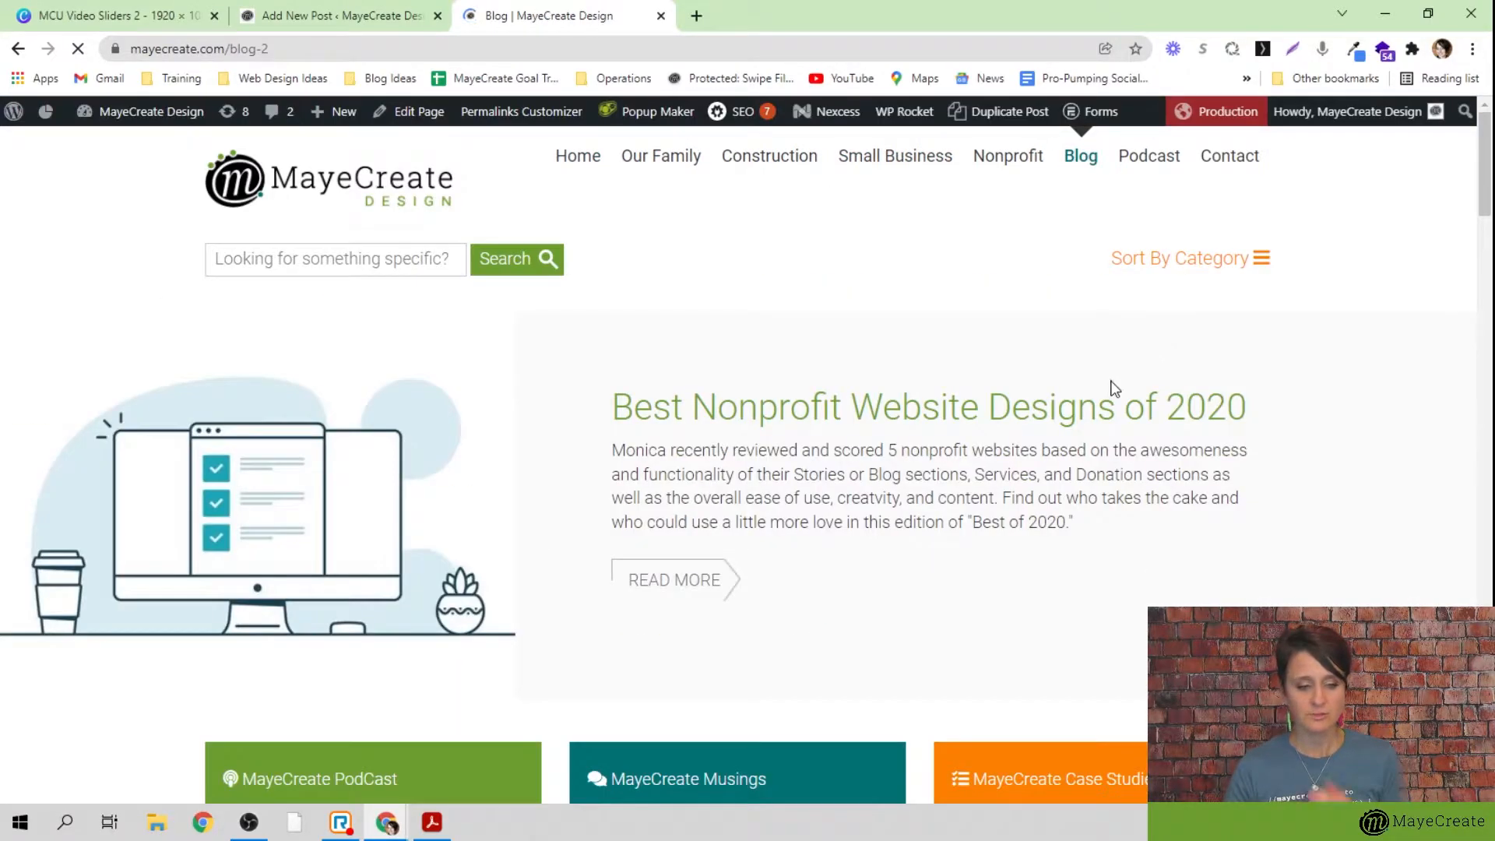
scroll(988, 421, down, 2)
scroll(988, 420, down, 10)
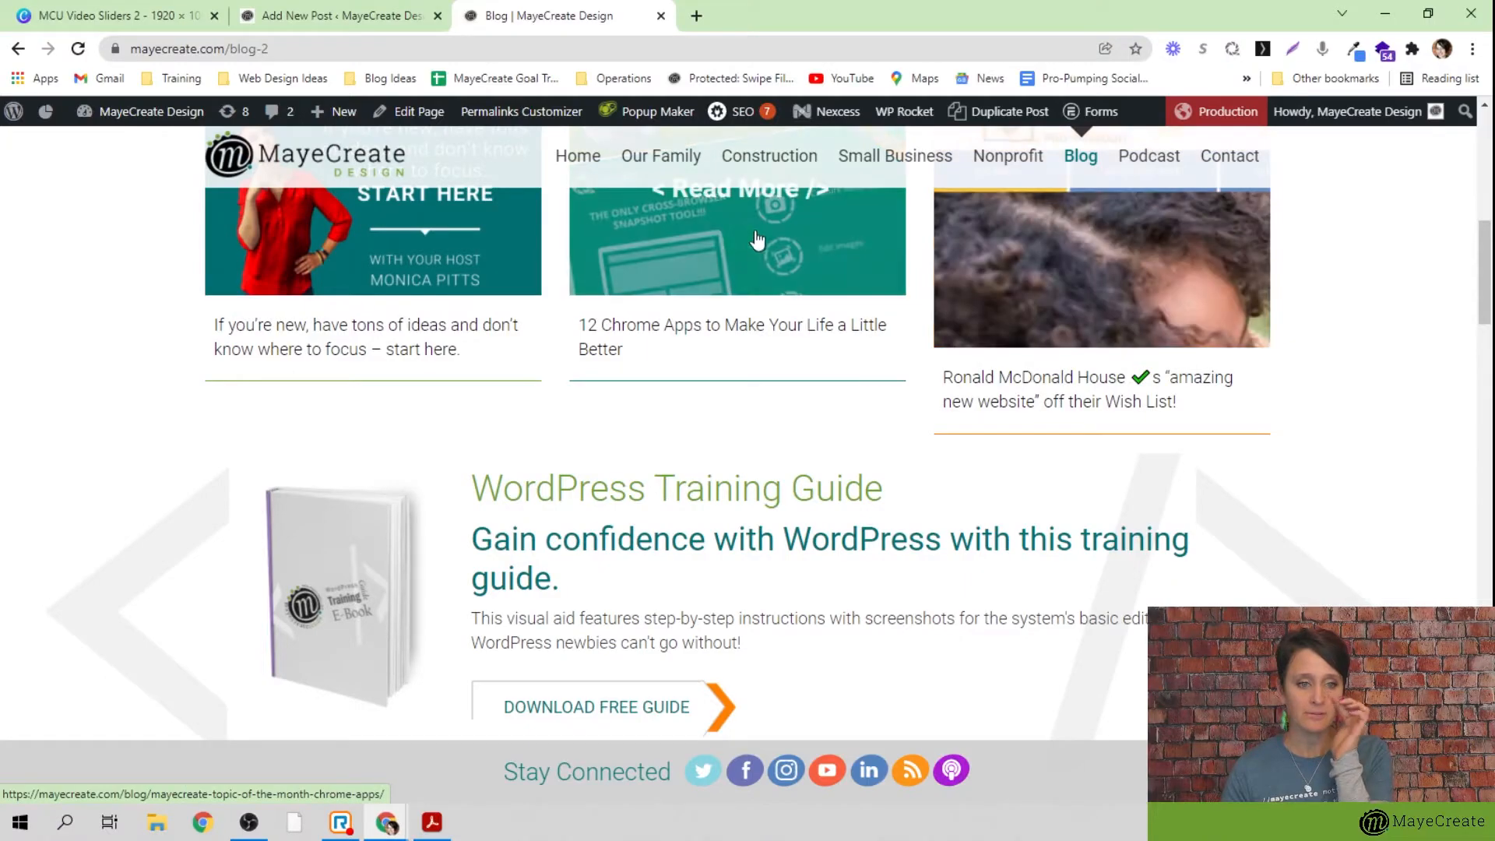
scroll(471, 238, down, 5)
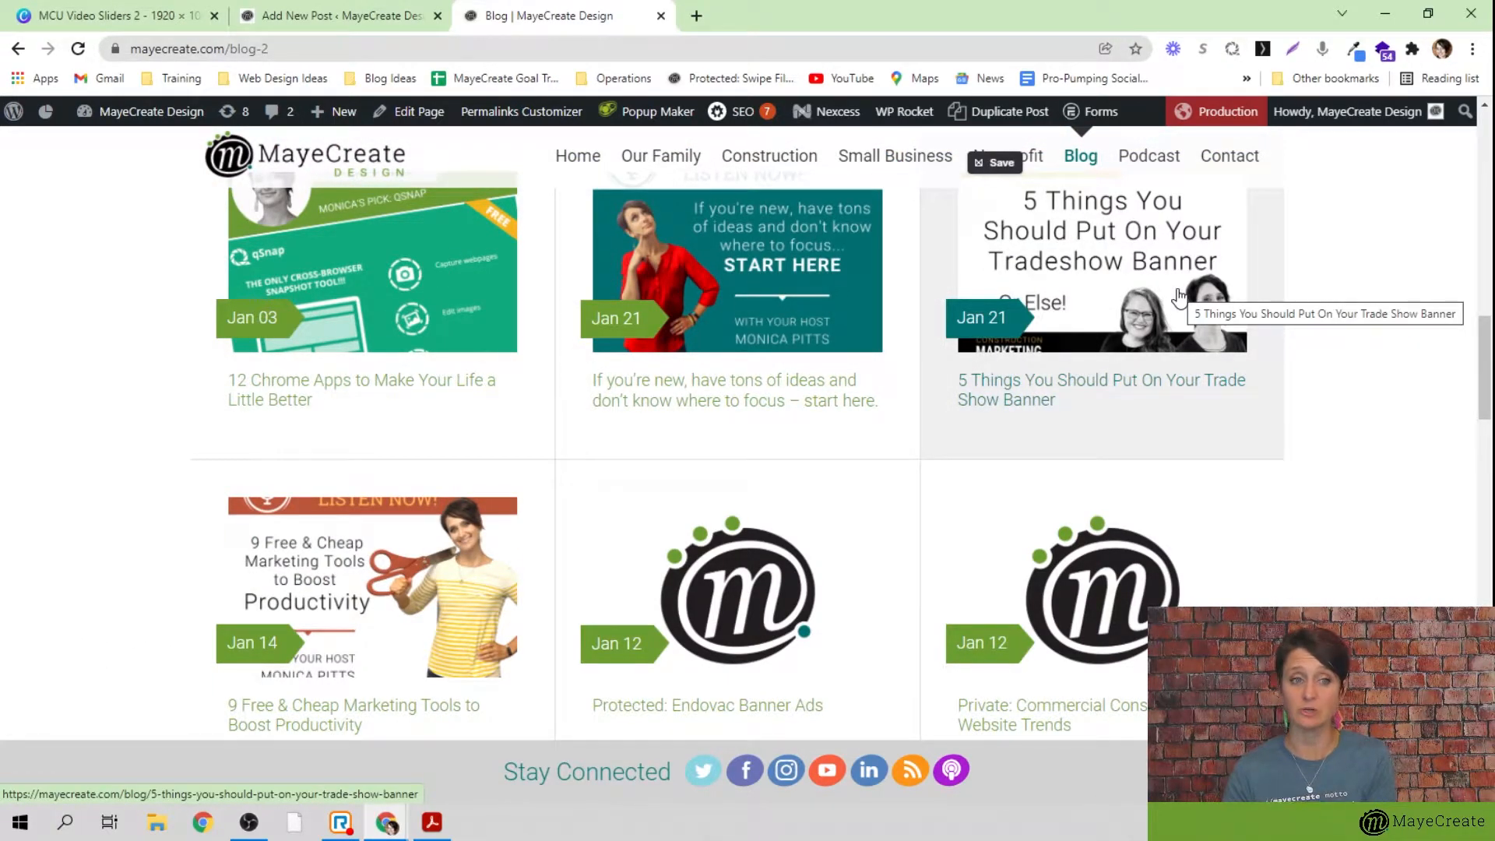
Return to the draft post, view the featured image chooser's media library and upload options, and close it without choosing an image
click(360, 17)
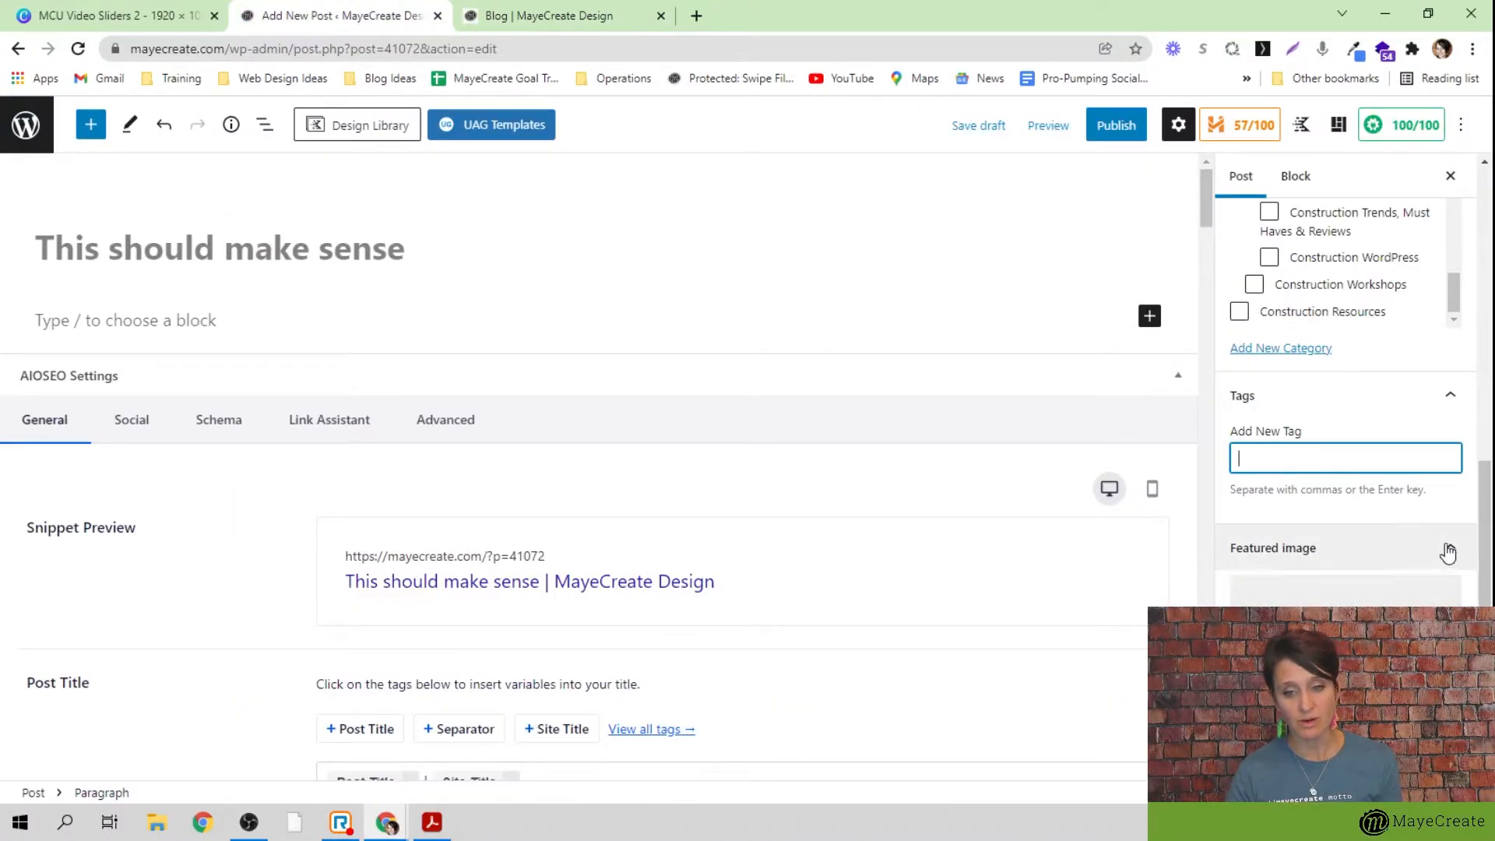
scroll(1447, 549, up, 2)
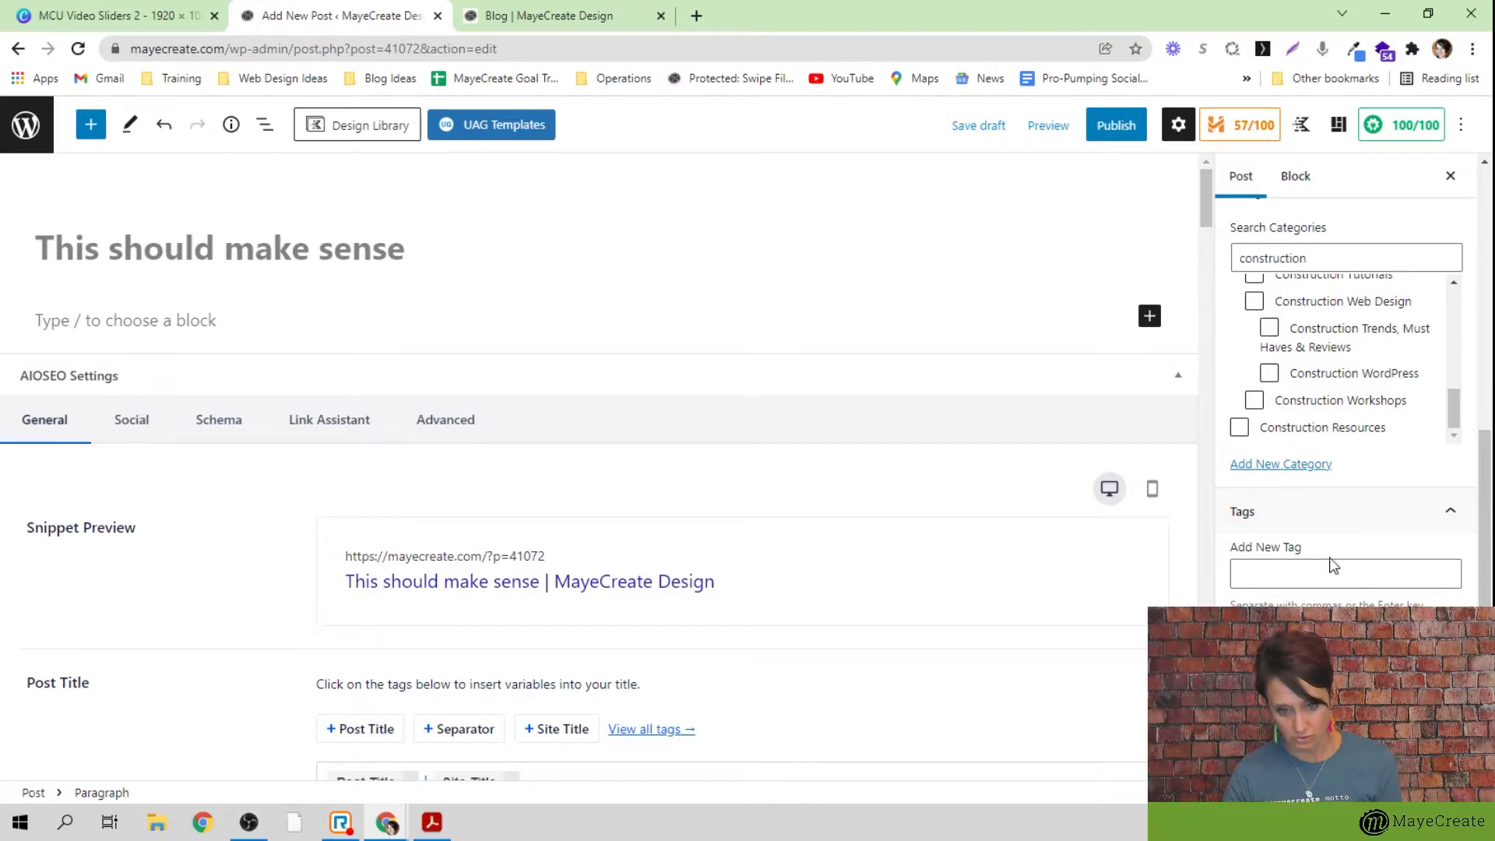
click(1355, 664)
click(1371, 590)
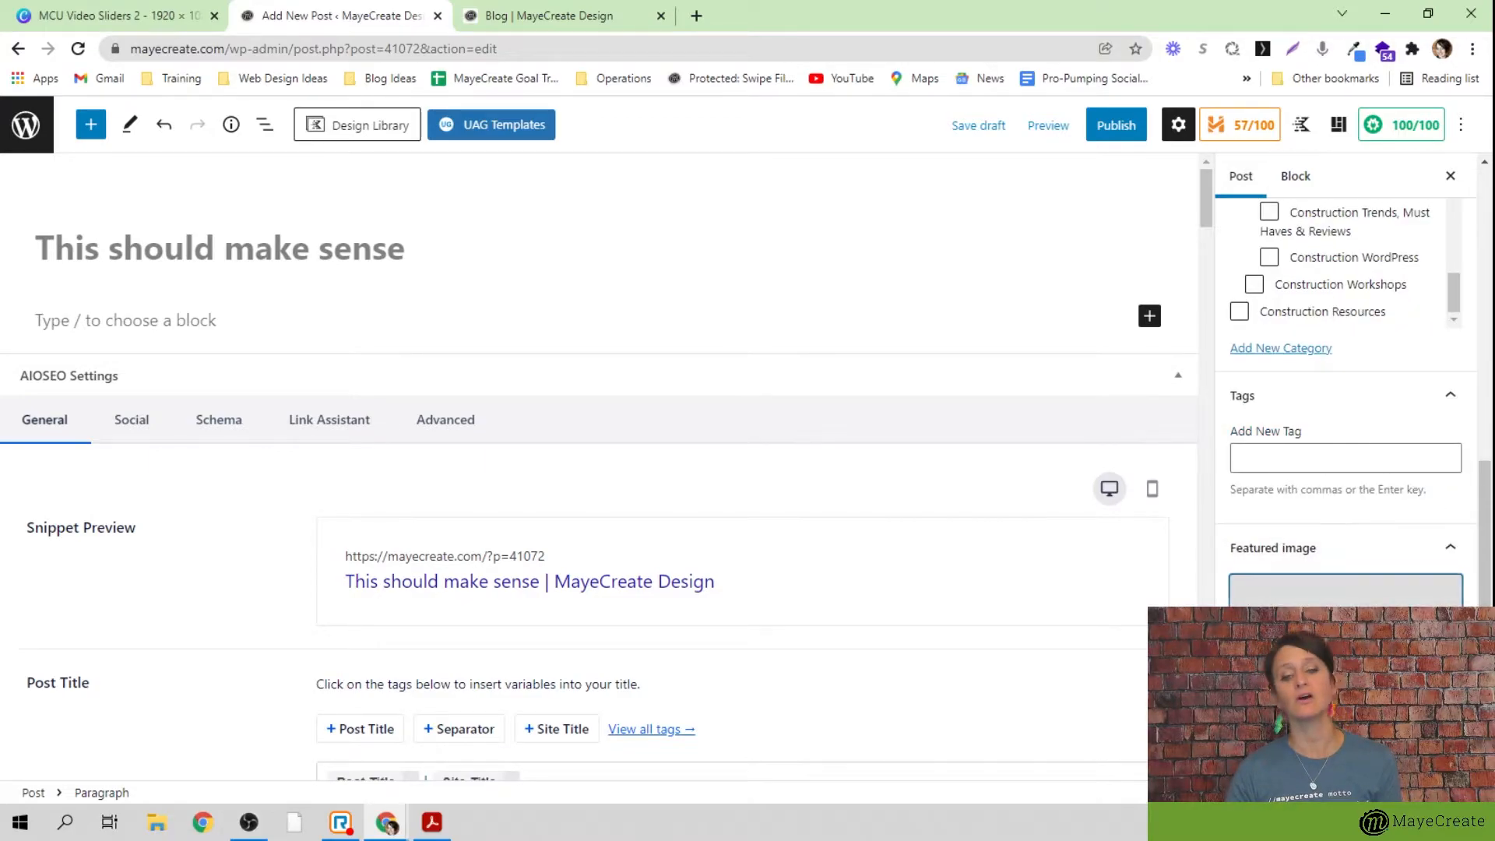
click(152, 189)
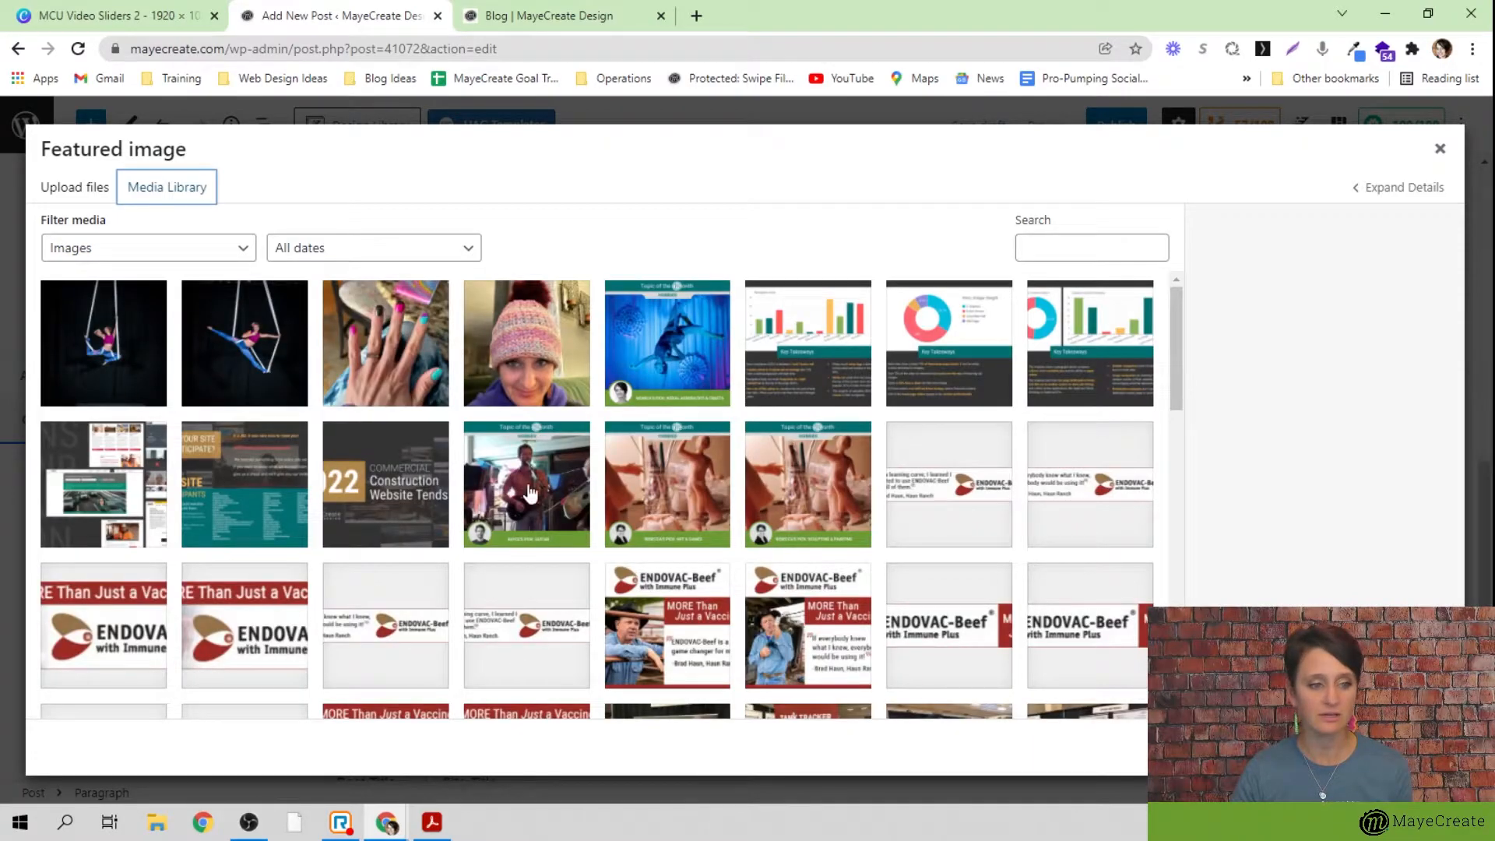
click(68, 190)
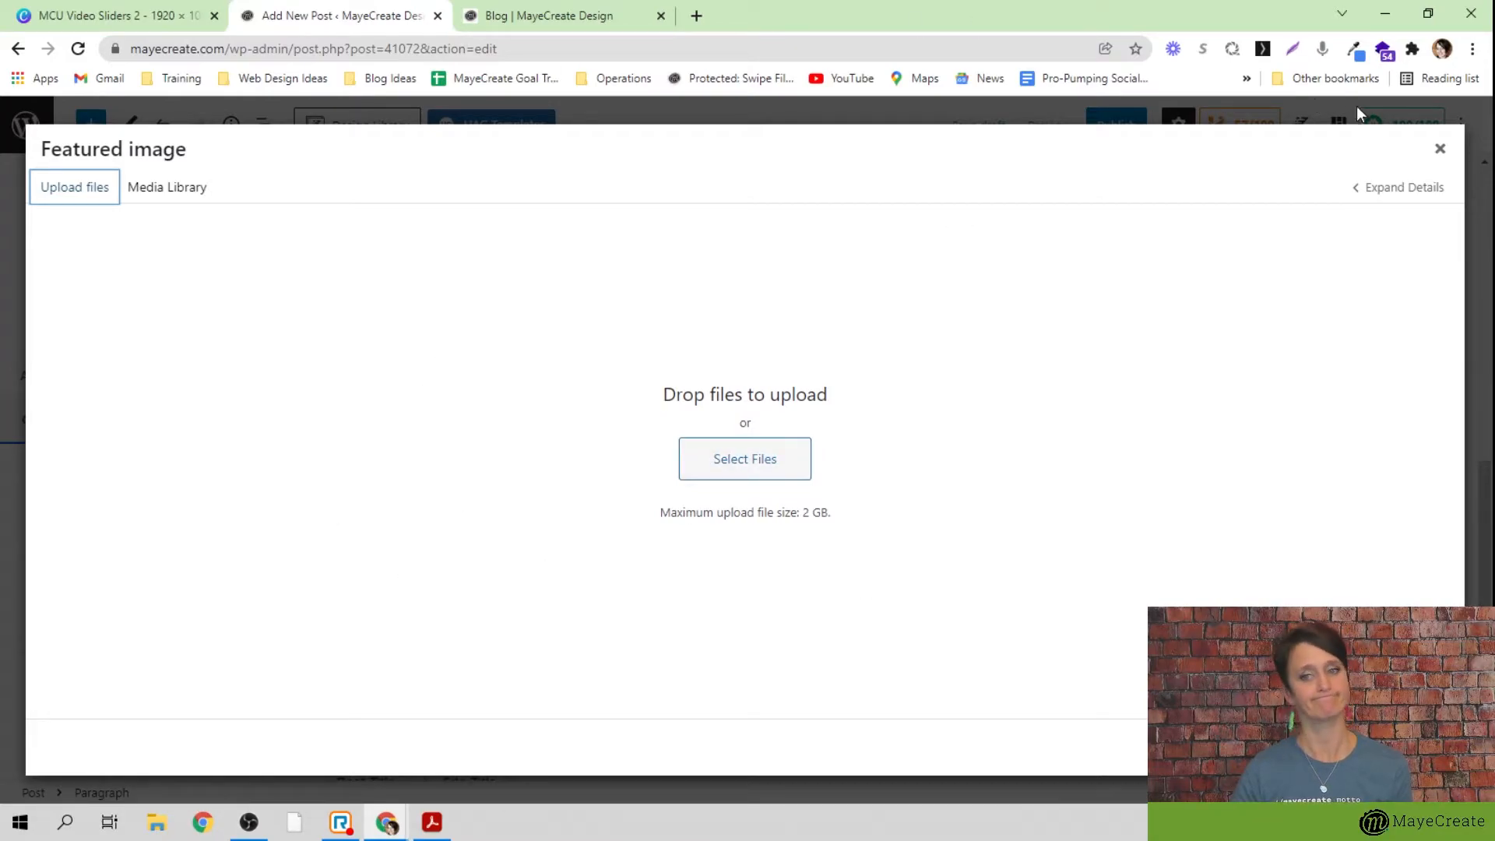
click(1440, 149)
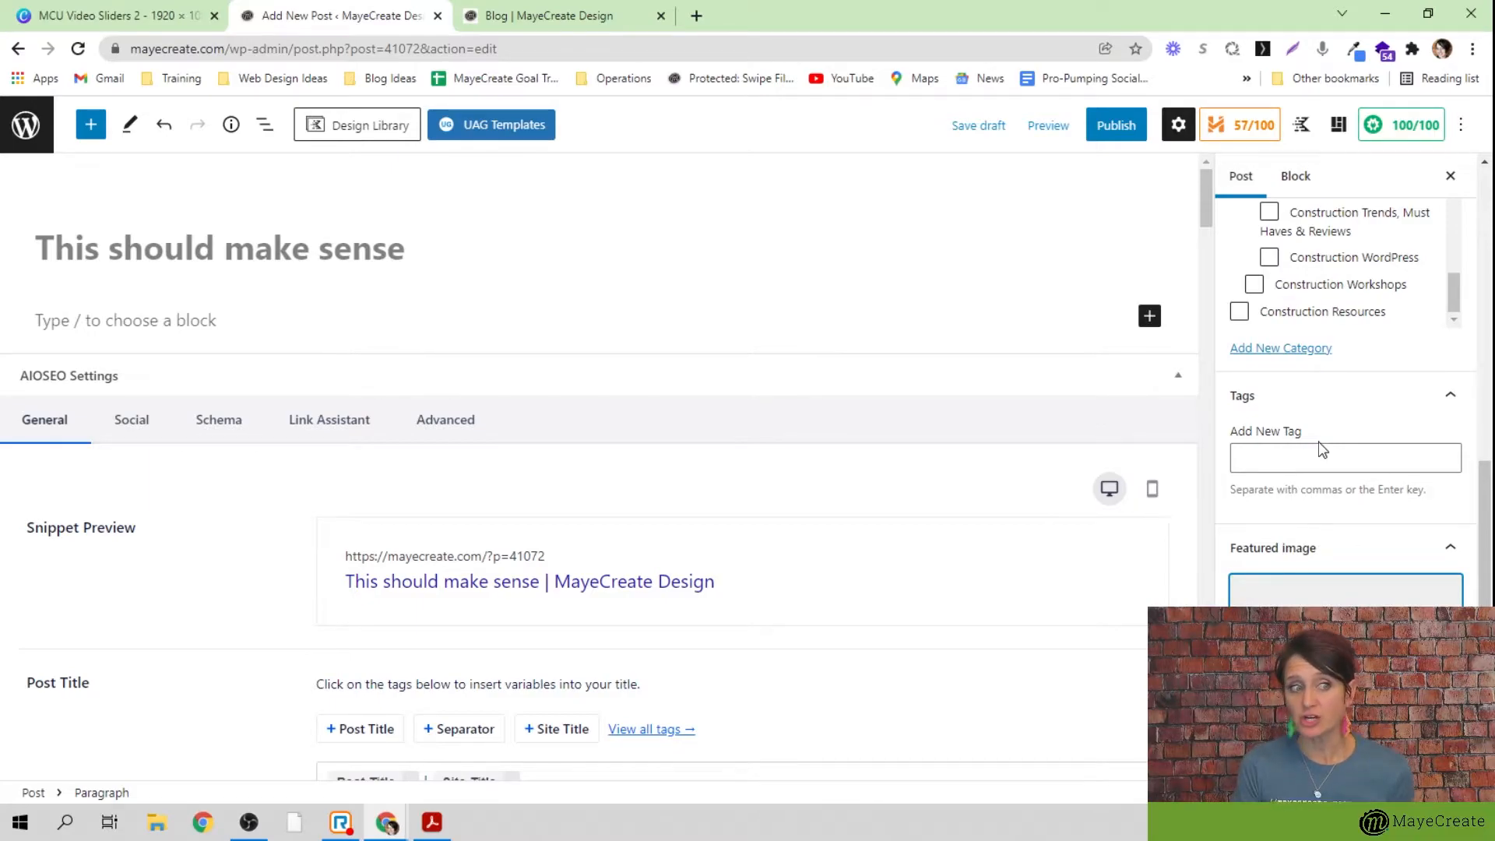
Expand the post's excerpt settings below the featured image and return to the status and visibility settings
scroll(1322, 424, down, 1)
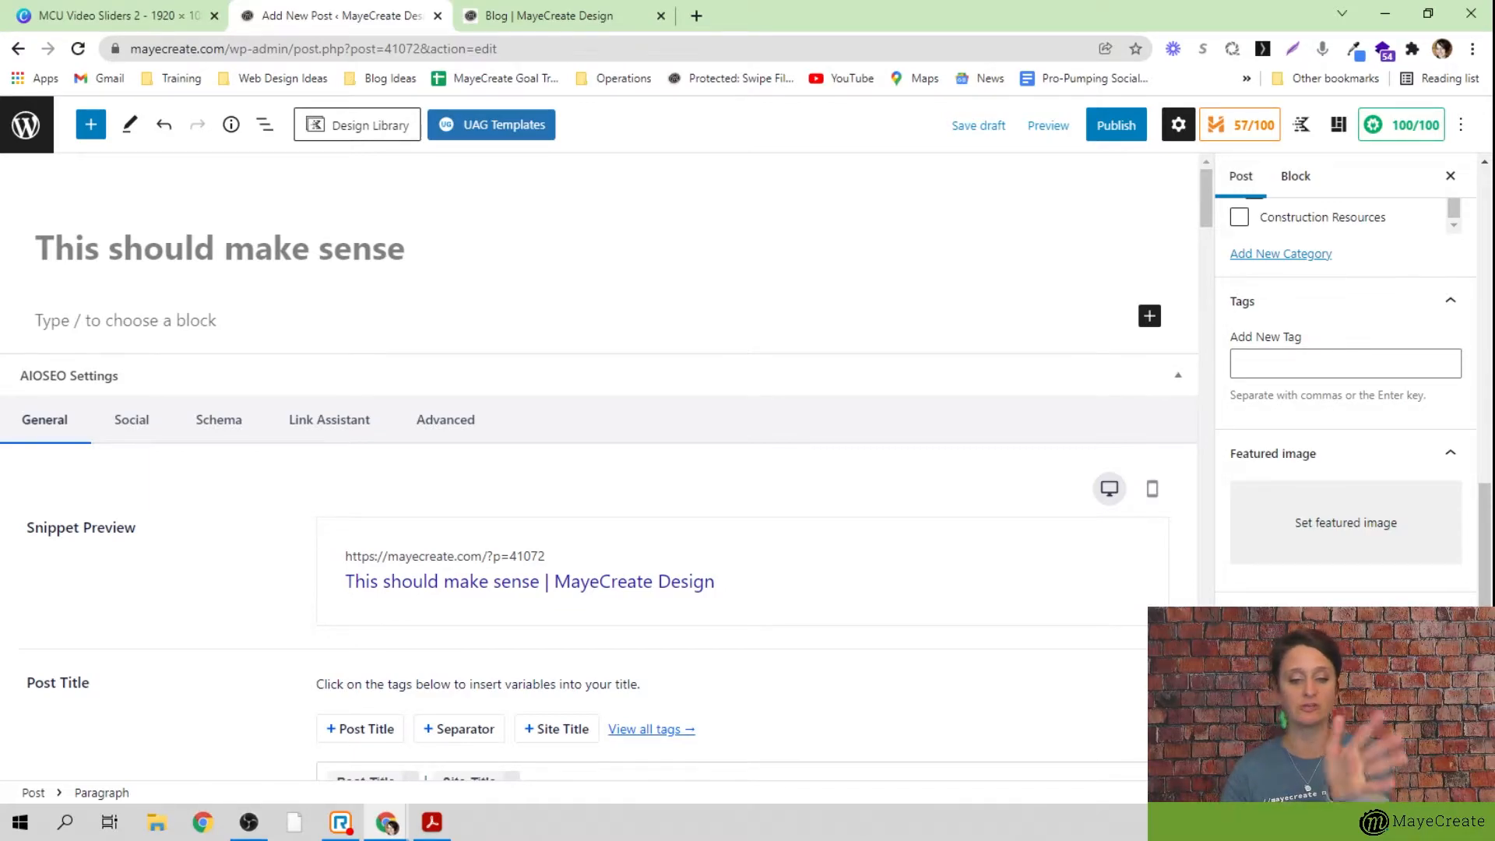
click(1345, 616)
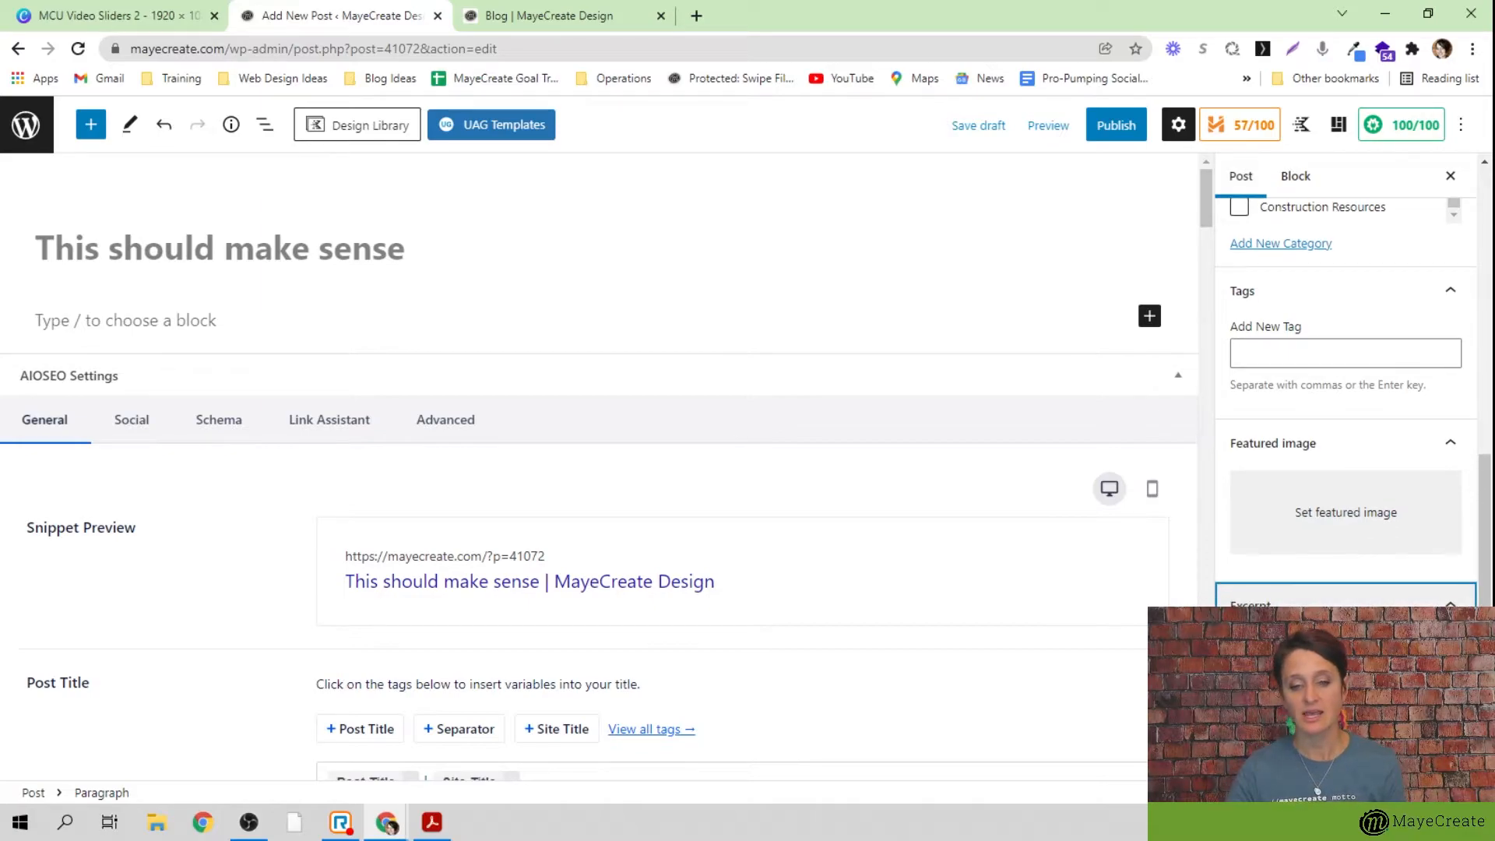
click(1346, 685)
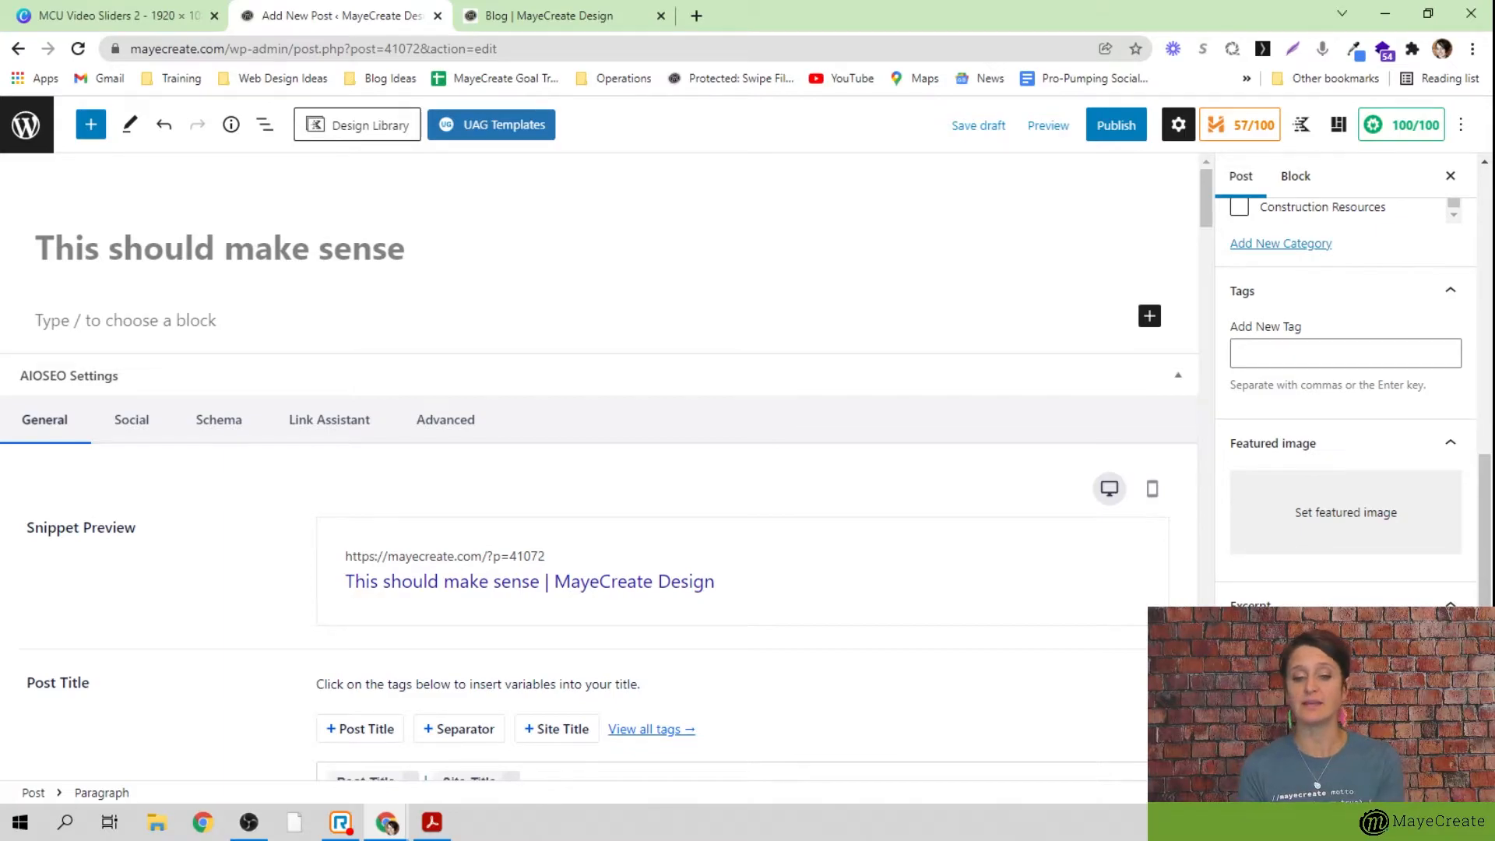
scroll(1448, 545, up, 10)
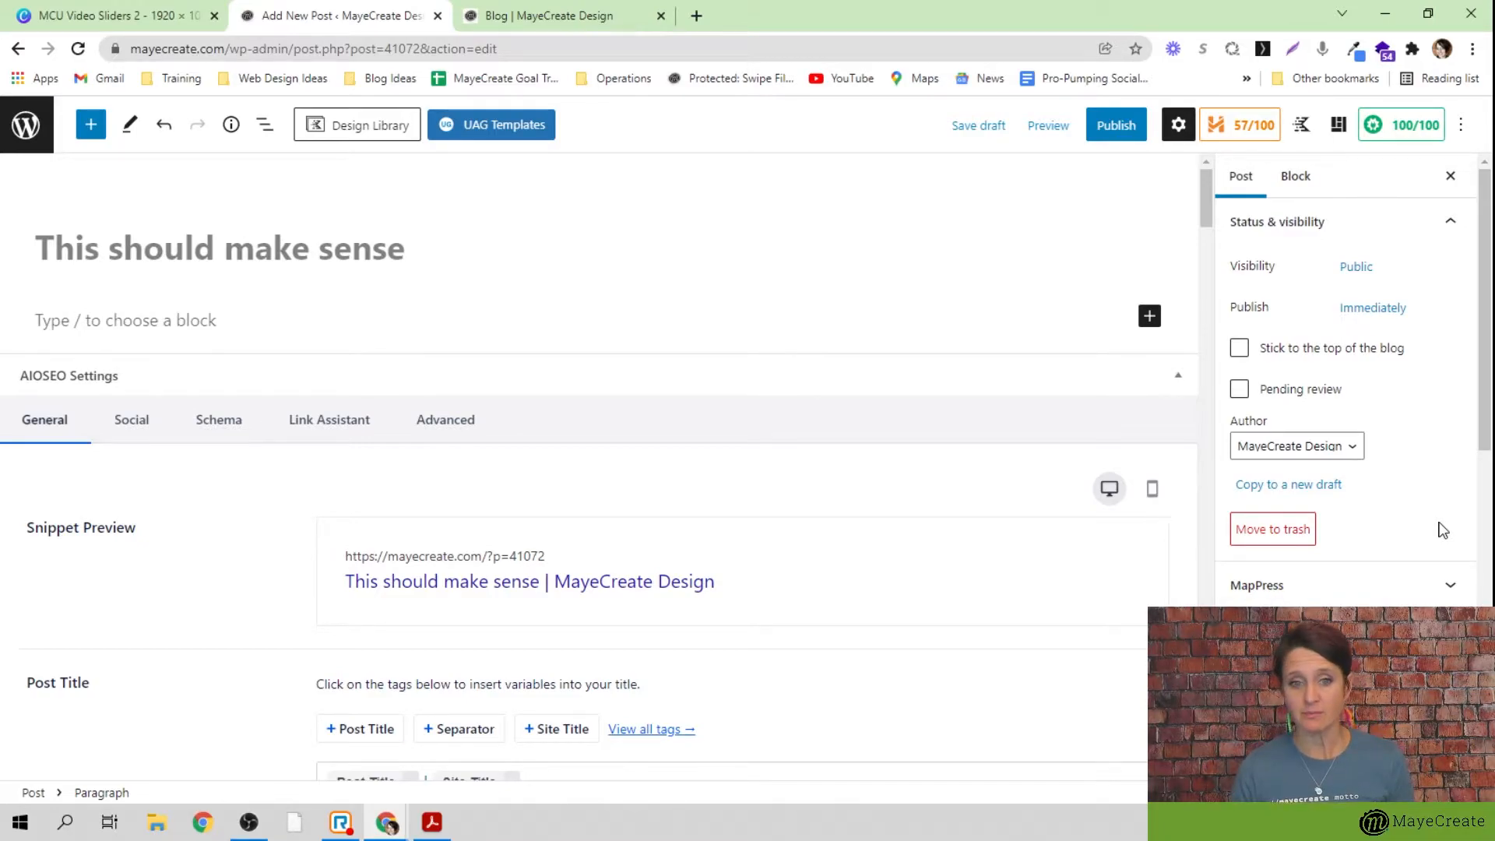
Review the pre-publish checks for the draft post and cancel publishing
click(1117, 129)
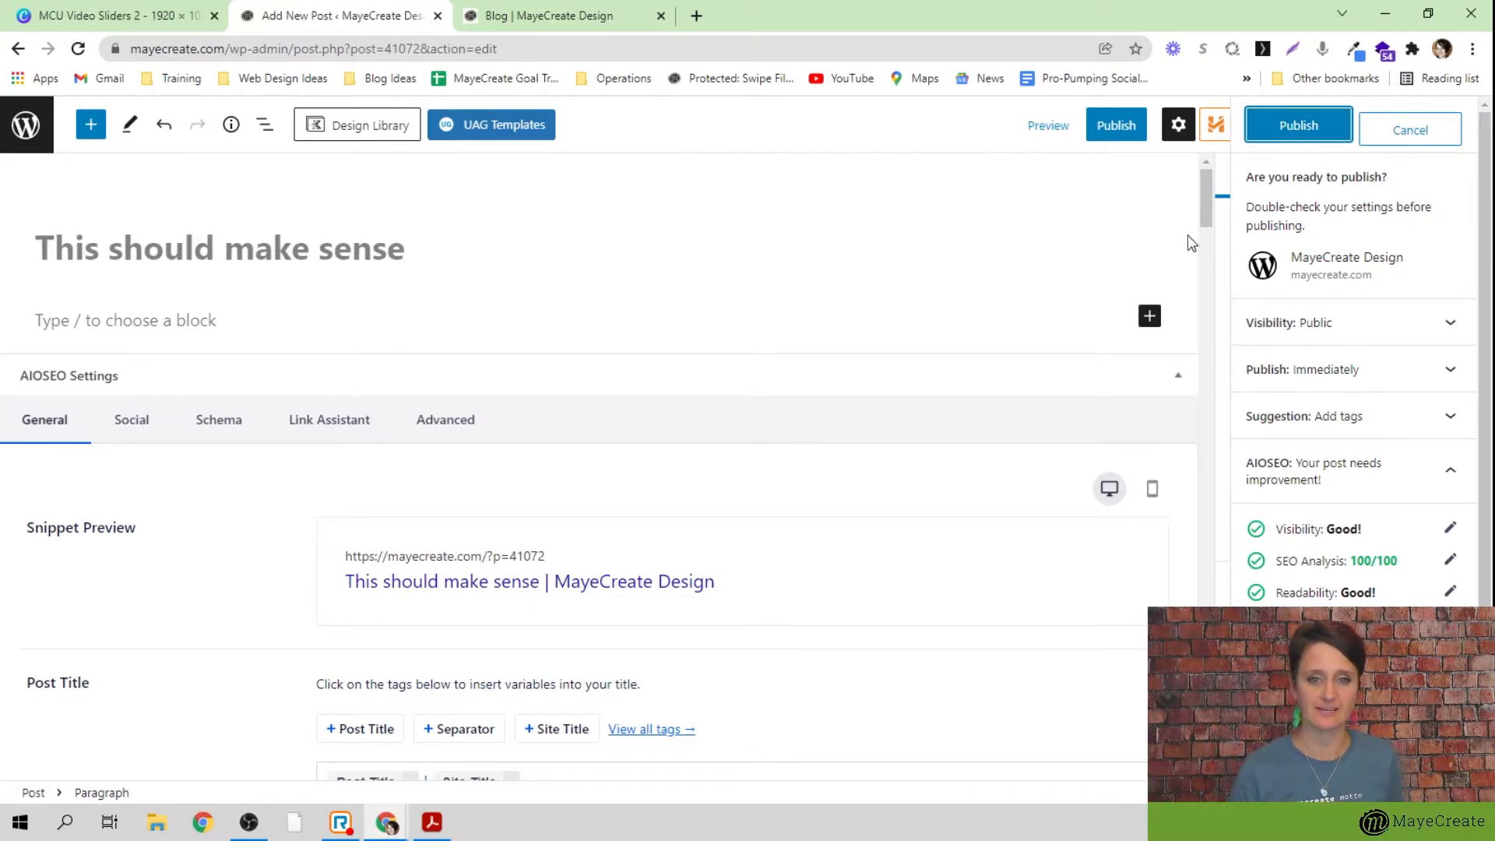
click(1048, 261)
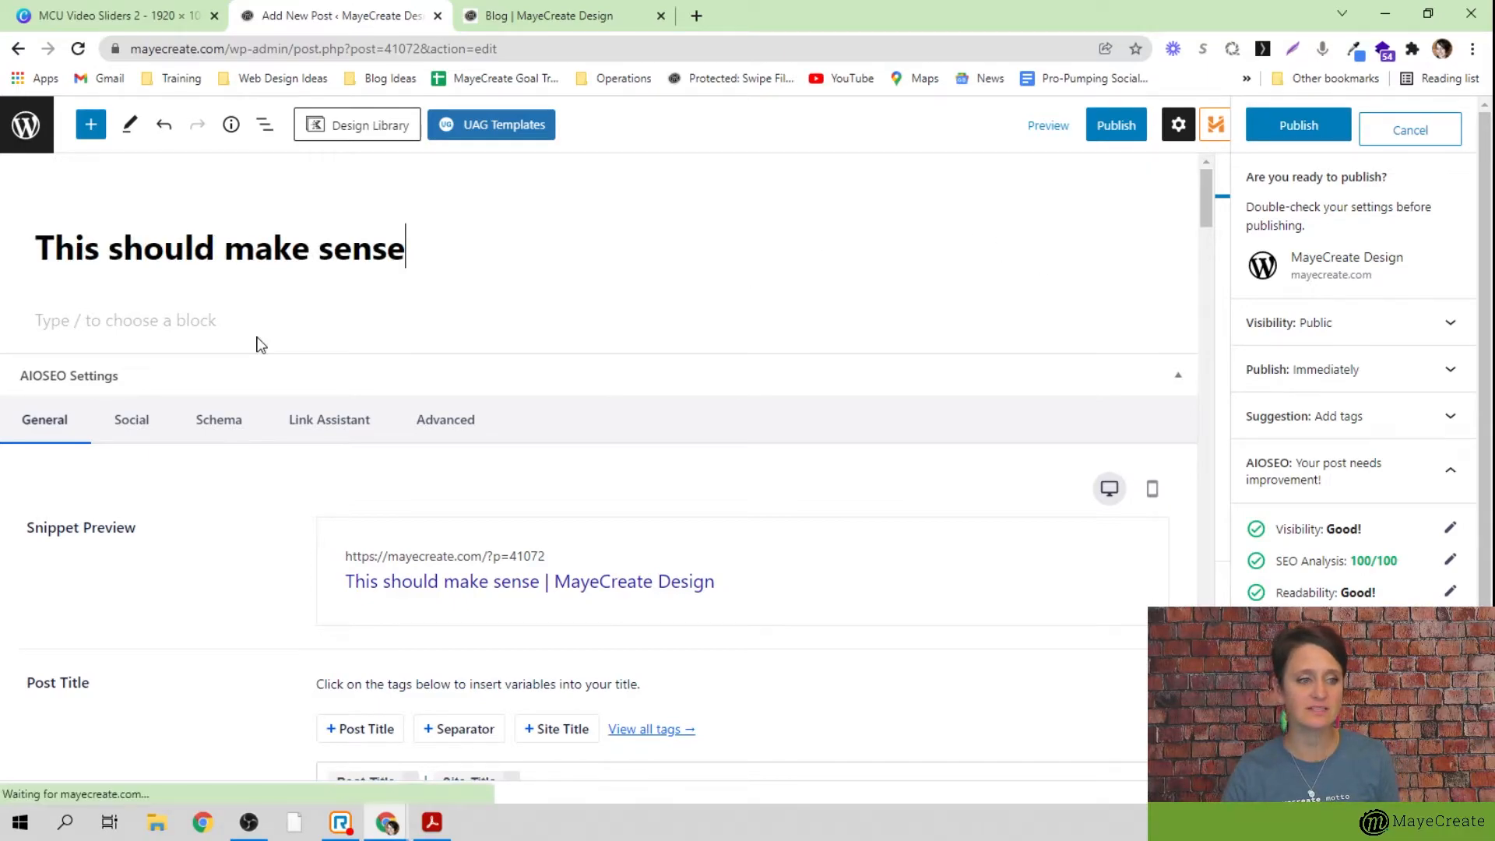
click(211, 341)
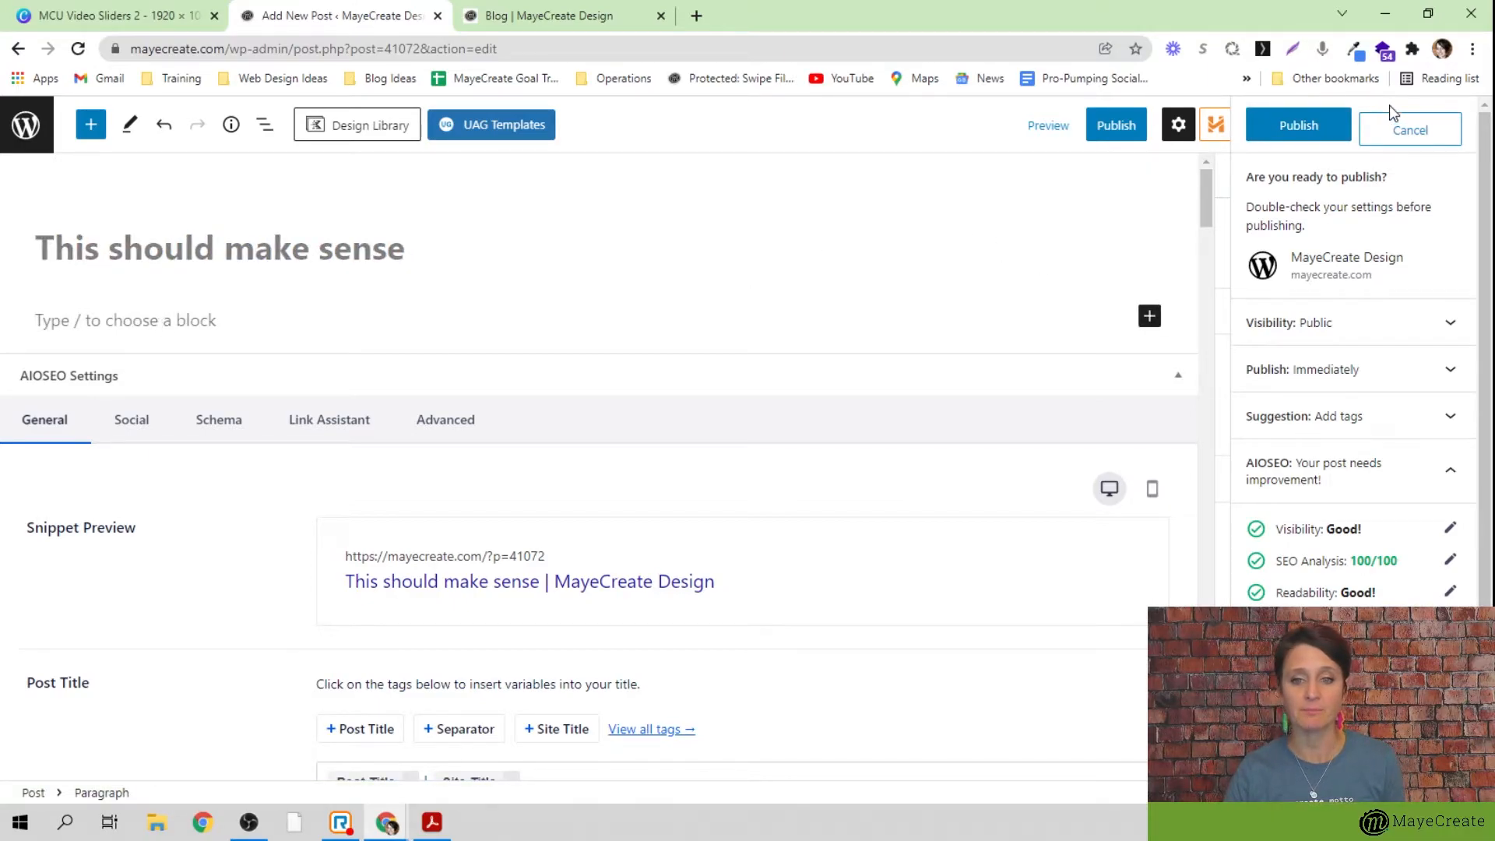
click(1410, 132)
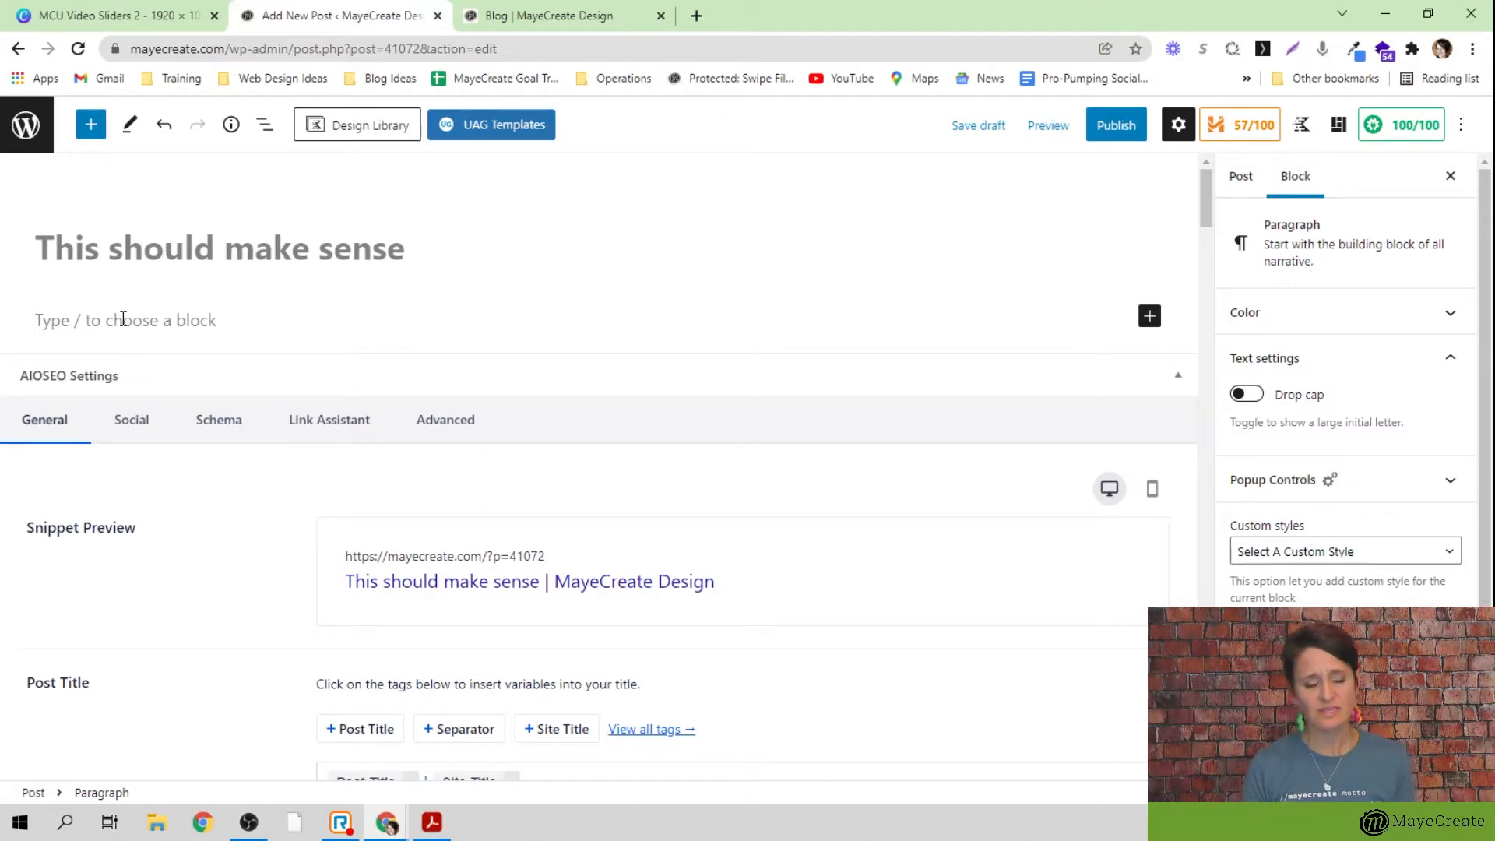
Write the paragraphs "I am typing lots of stuff" and "And now I shall type more", and save the draft
text(I am typ)
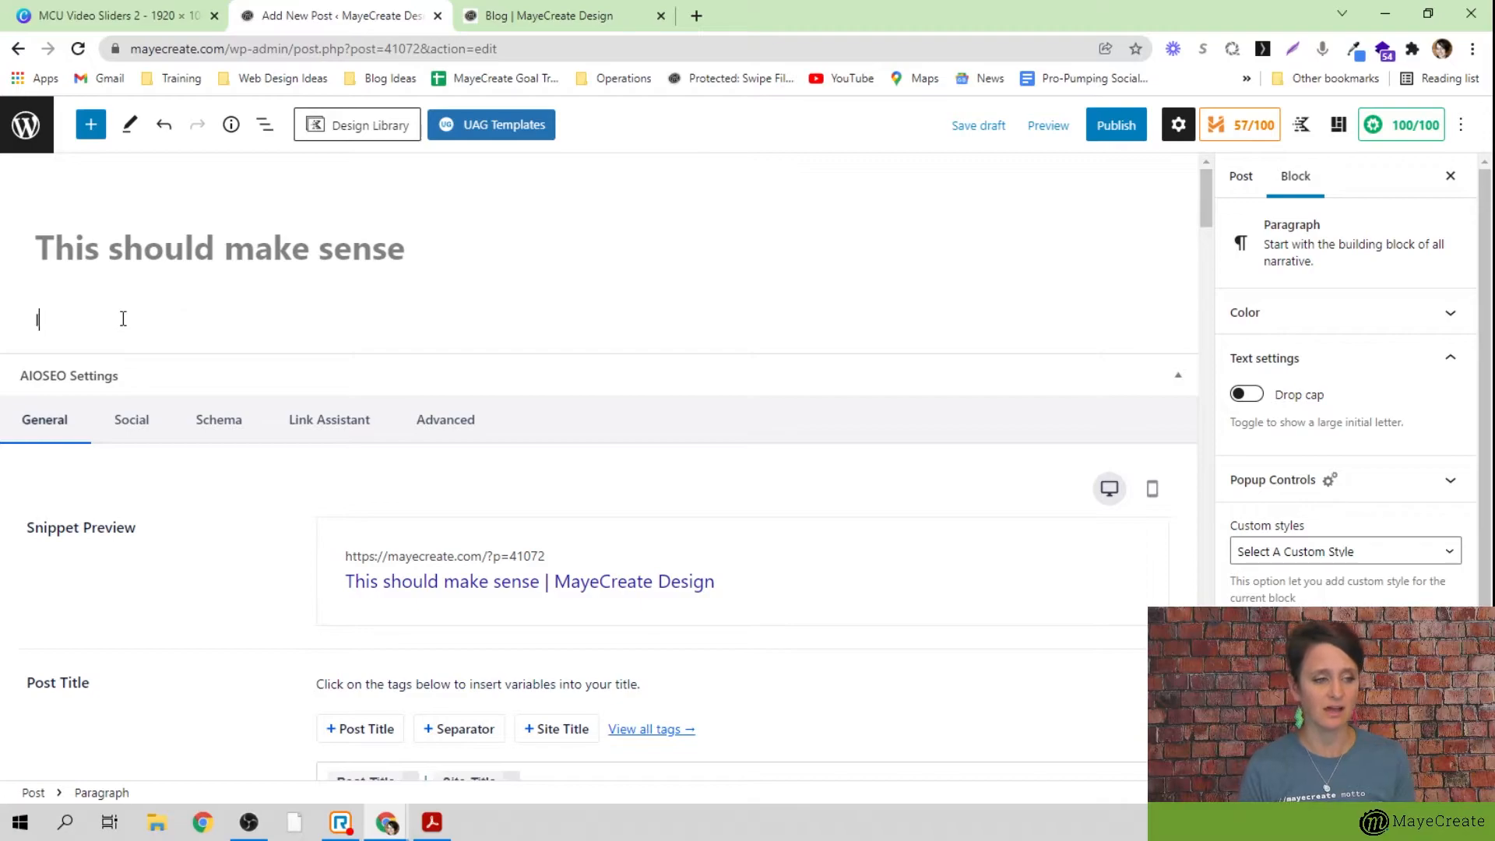
text(ing)
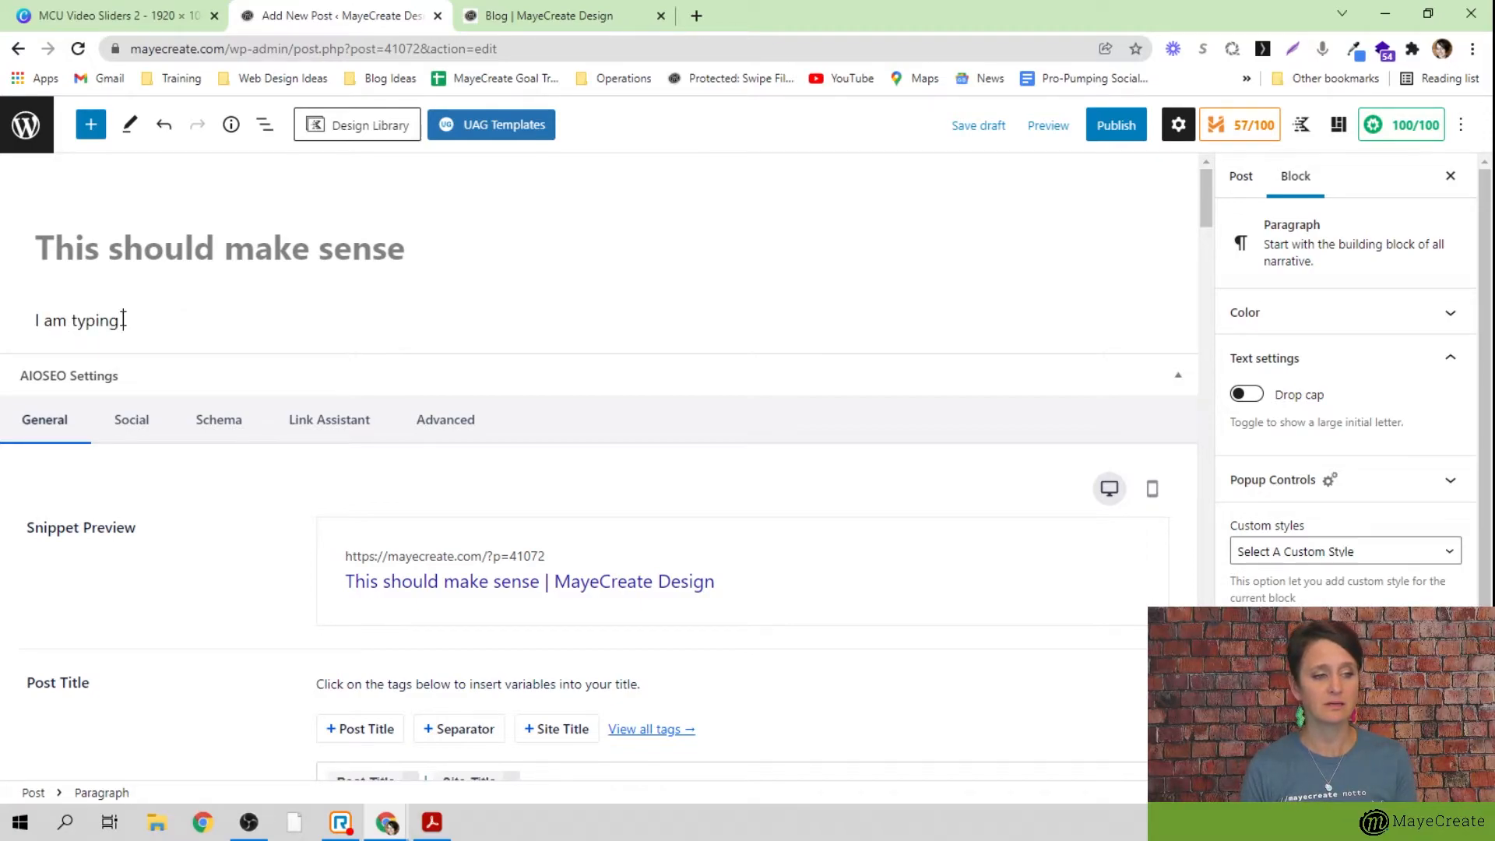
text( lots of stuff)
key(Return)
text(And now I shall type more)
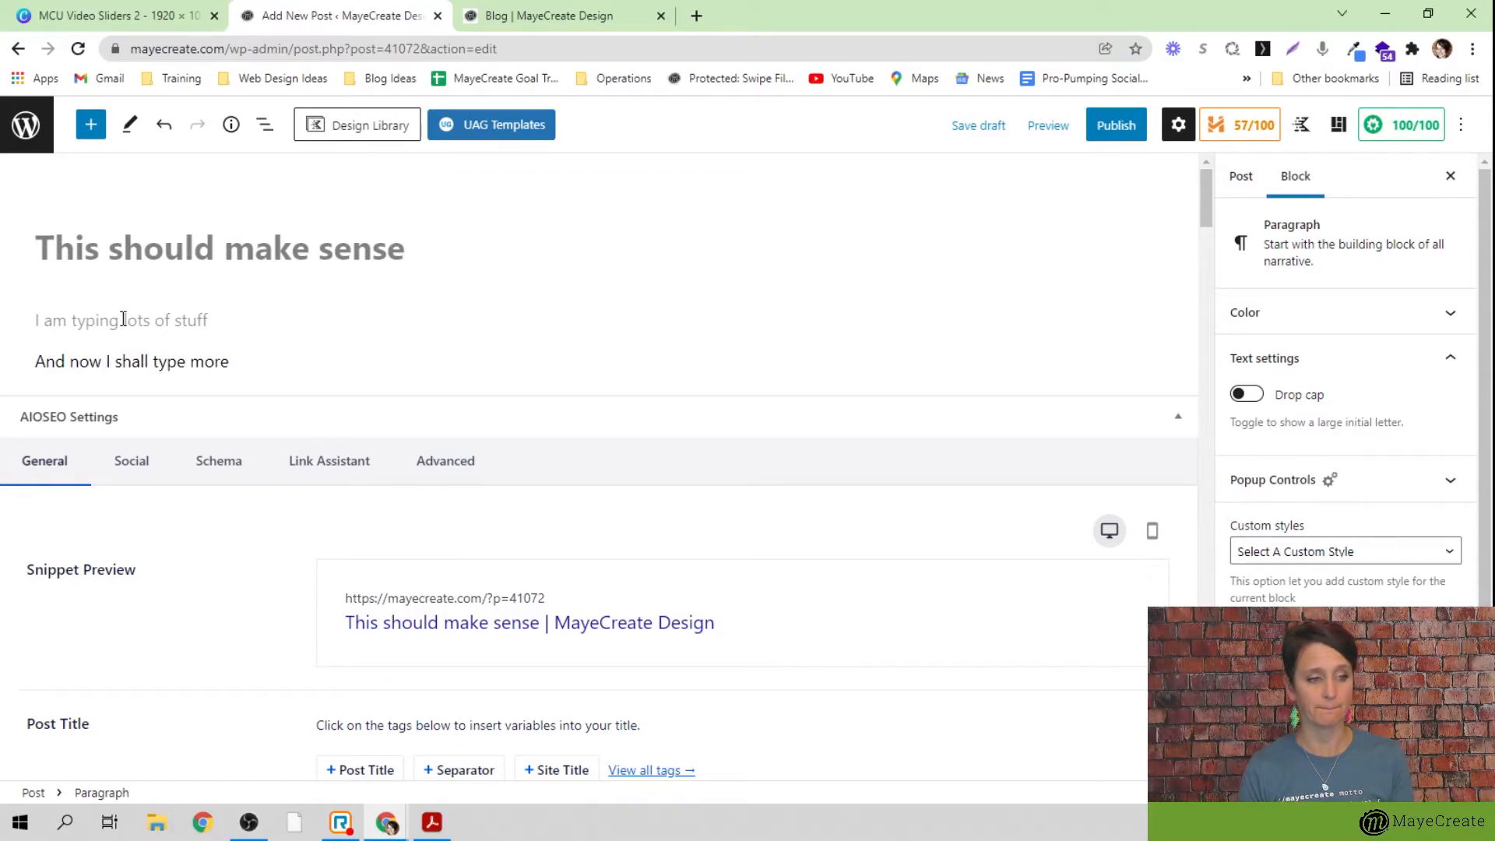
key(Return)
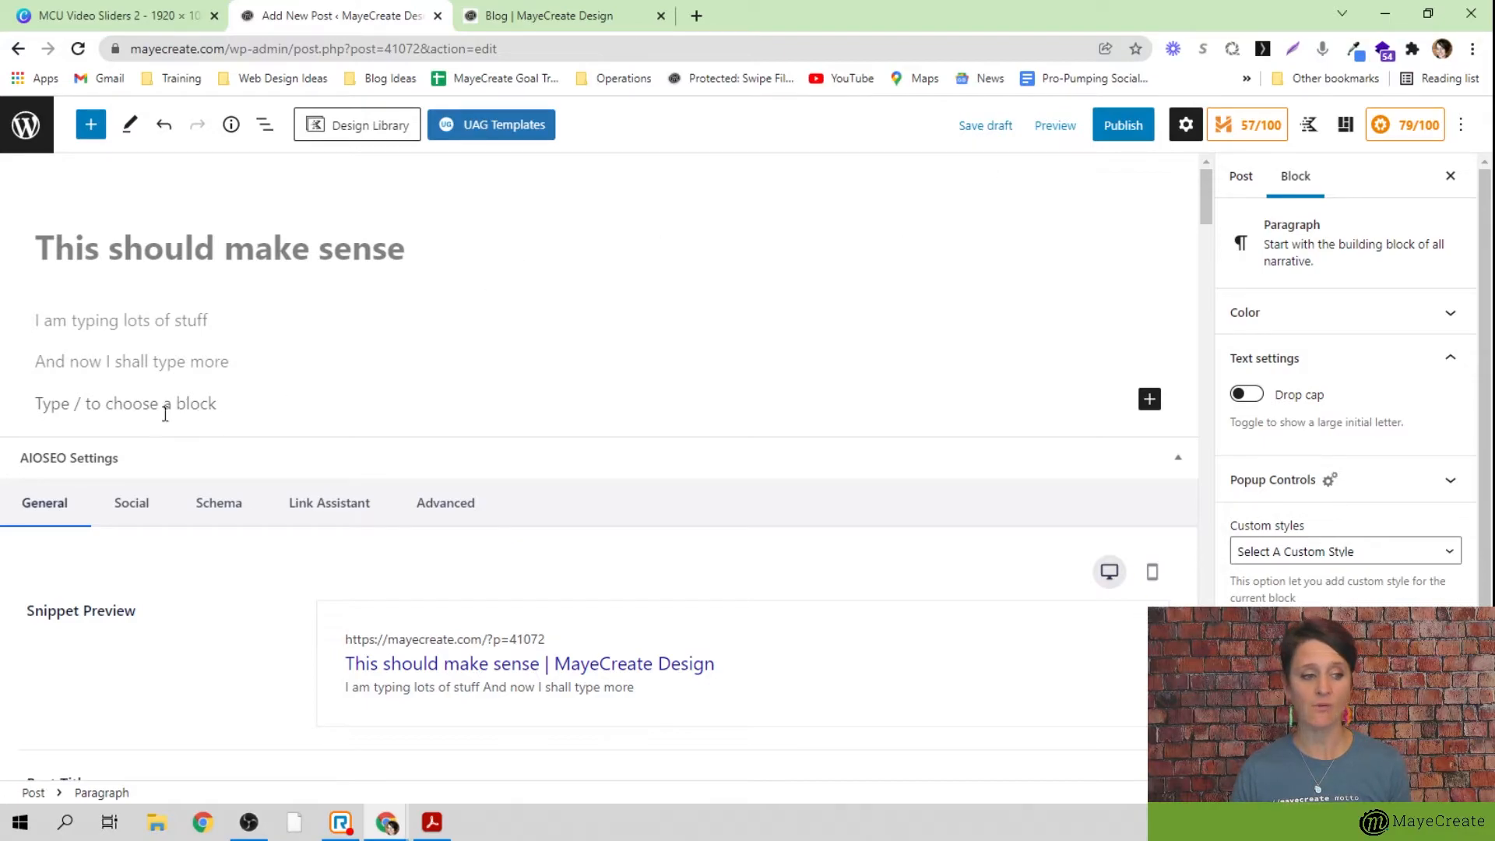
click(987, 127)
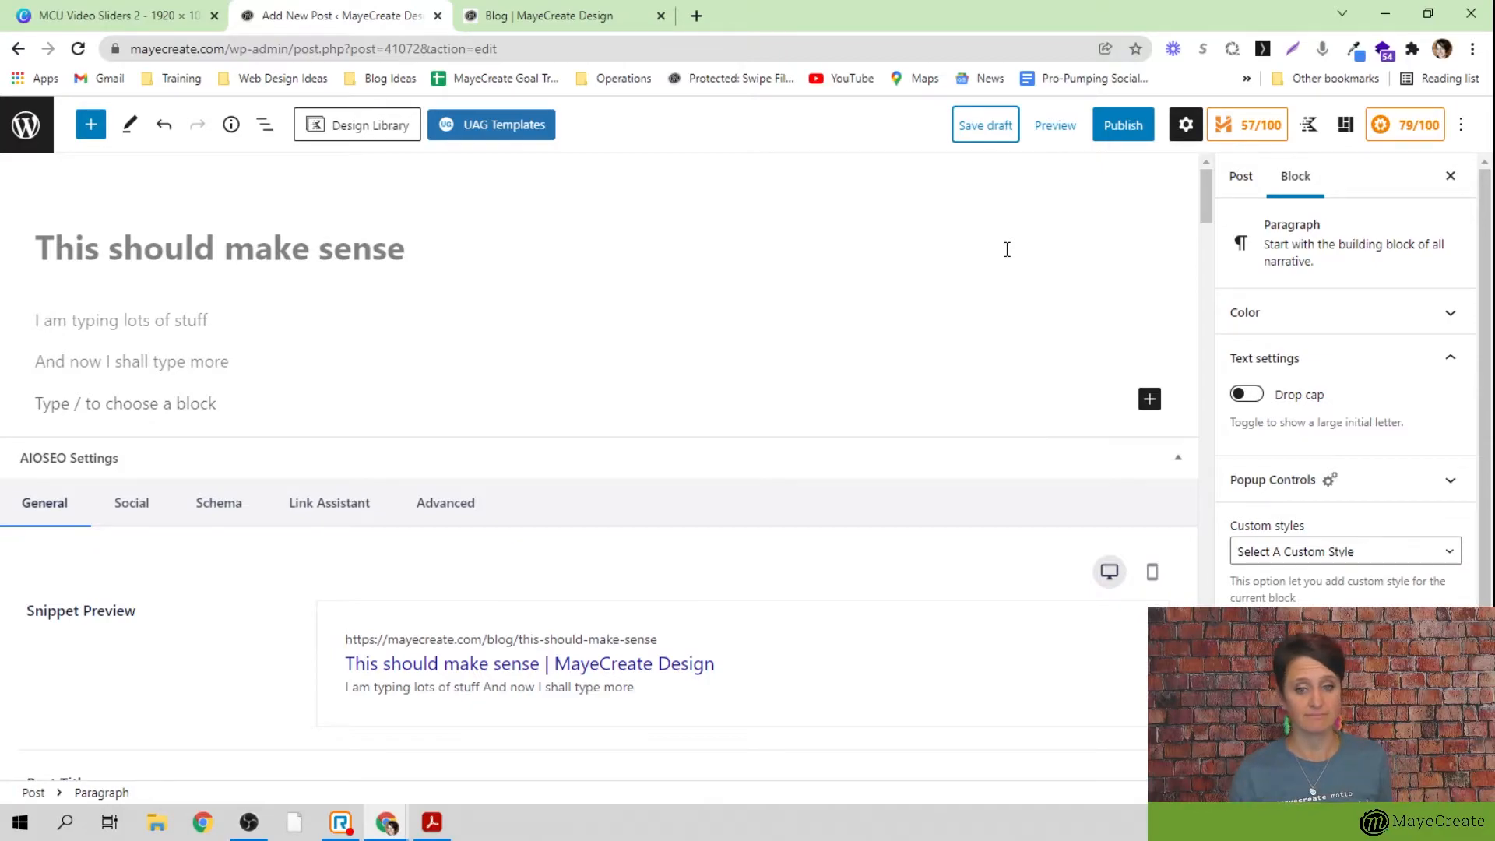
Look over the post-level settings down to the categories and preview the draft in a new tab
click(1242, 176)
scroll(865, 319, down, 5)
scroll(864, 320, up, 5)
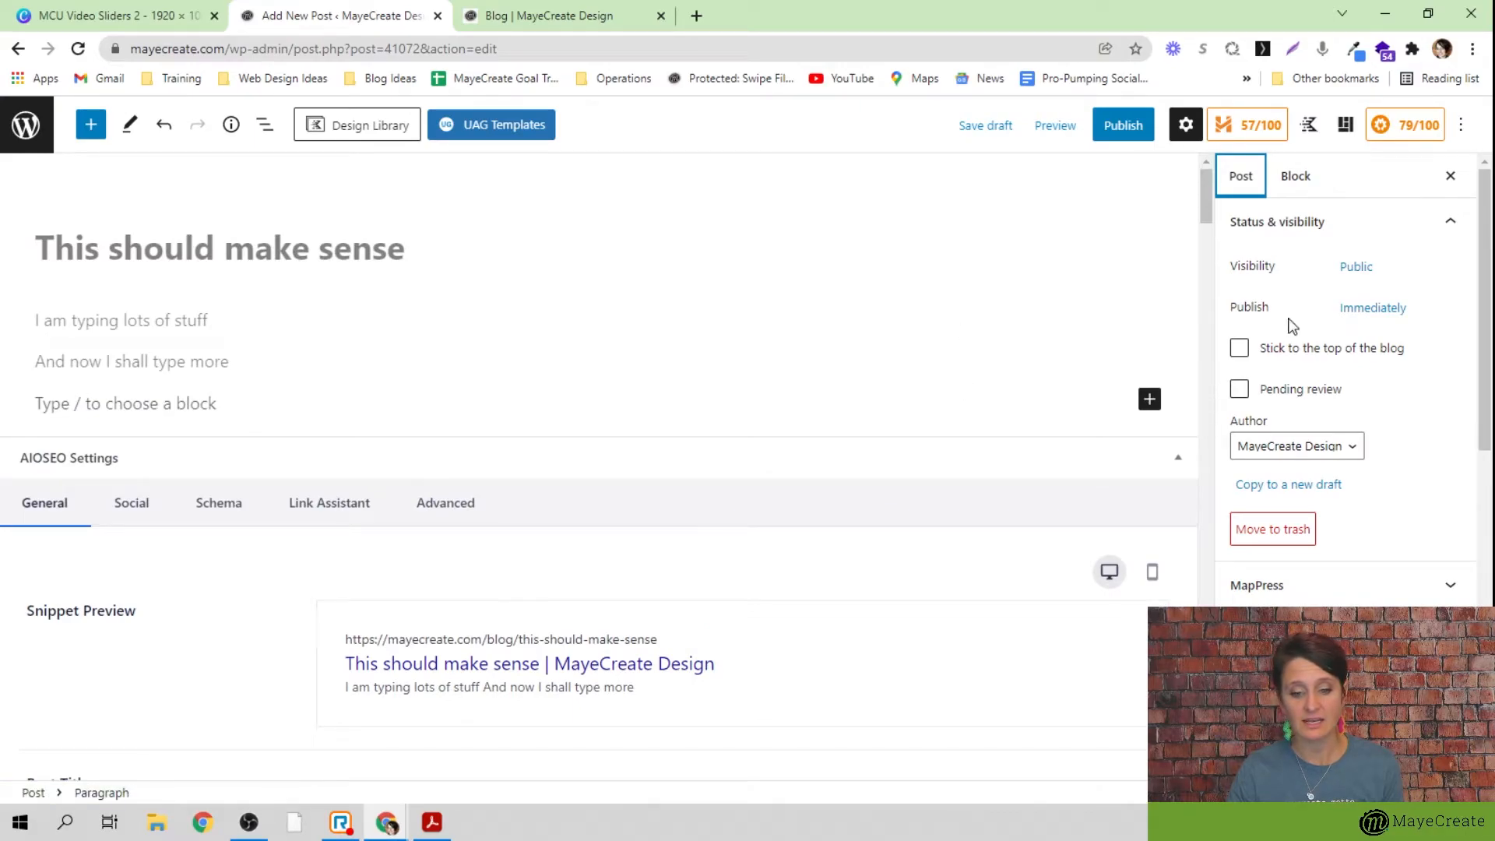
scroll(1312, 389, down, 5)
scroll(1312, 421, down, 3)
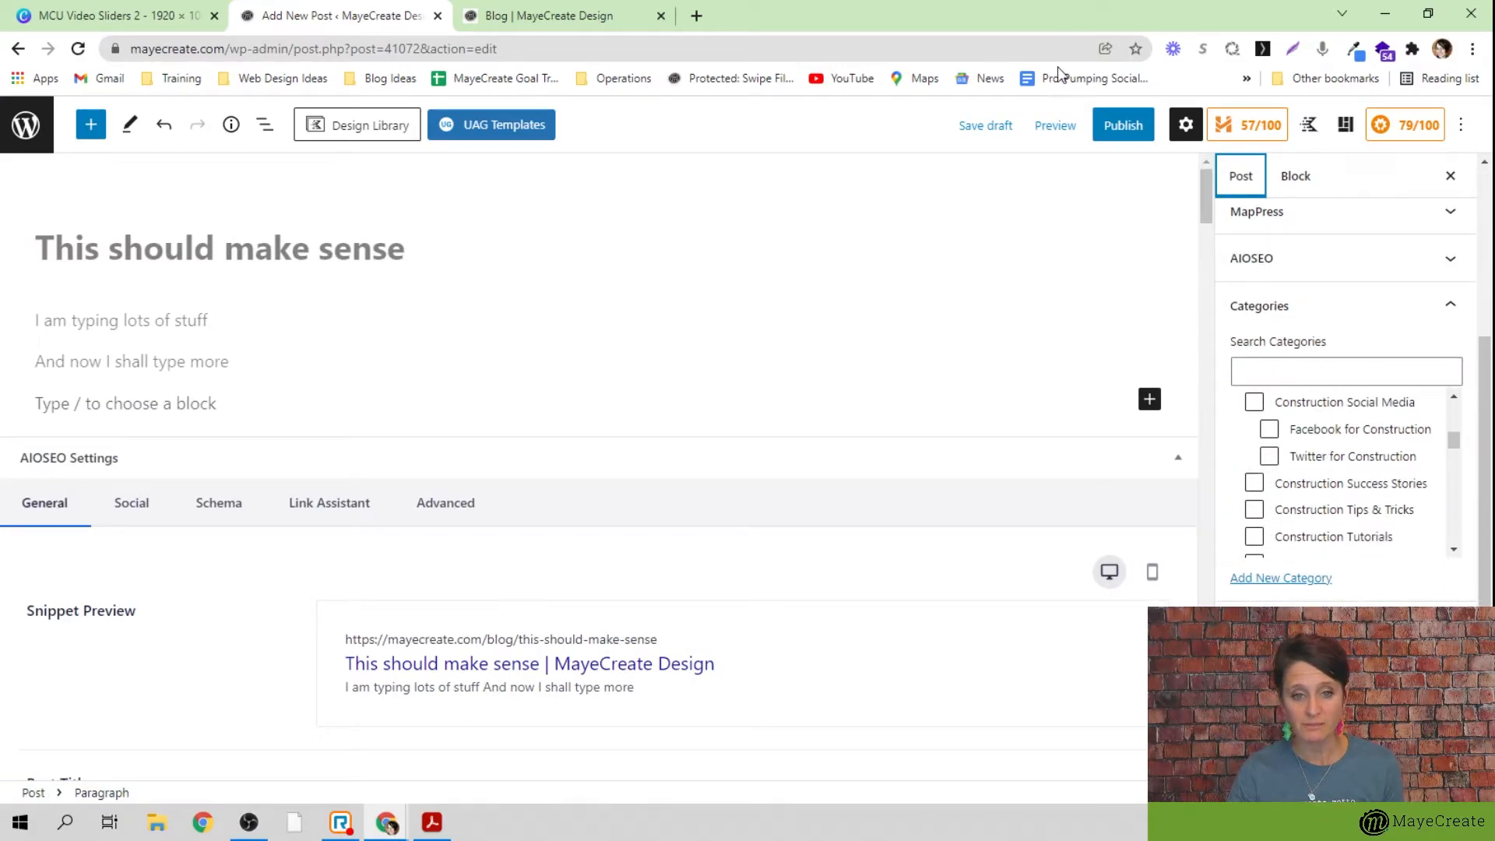
click(1055, 129)
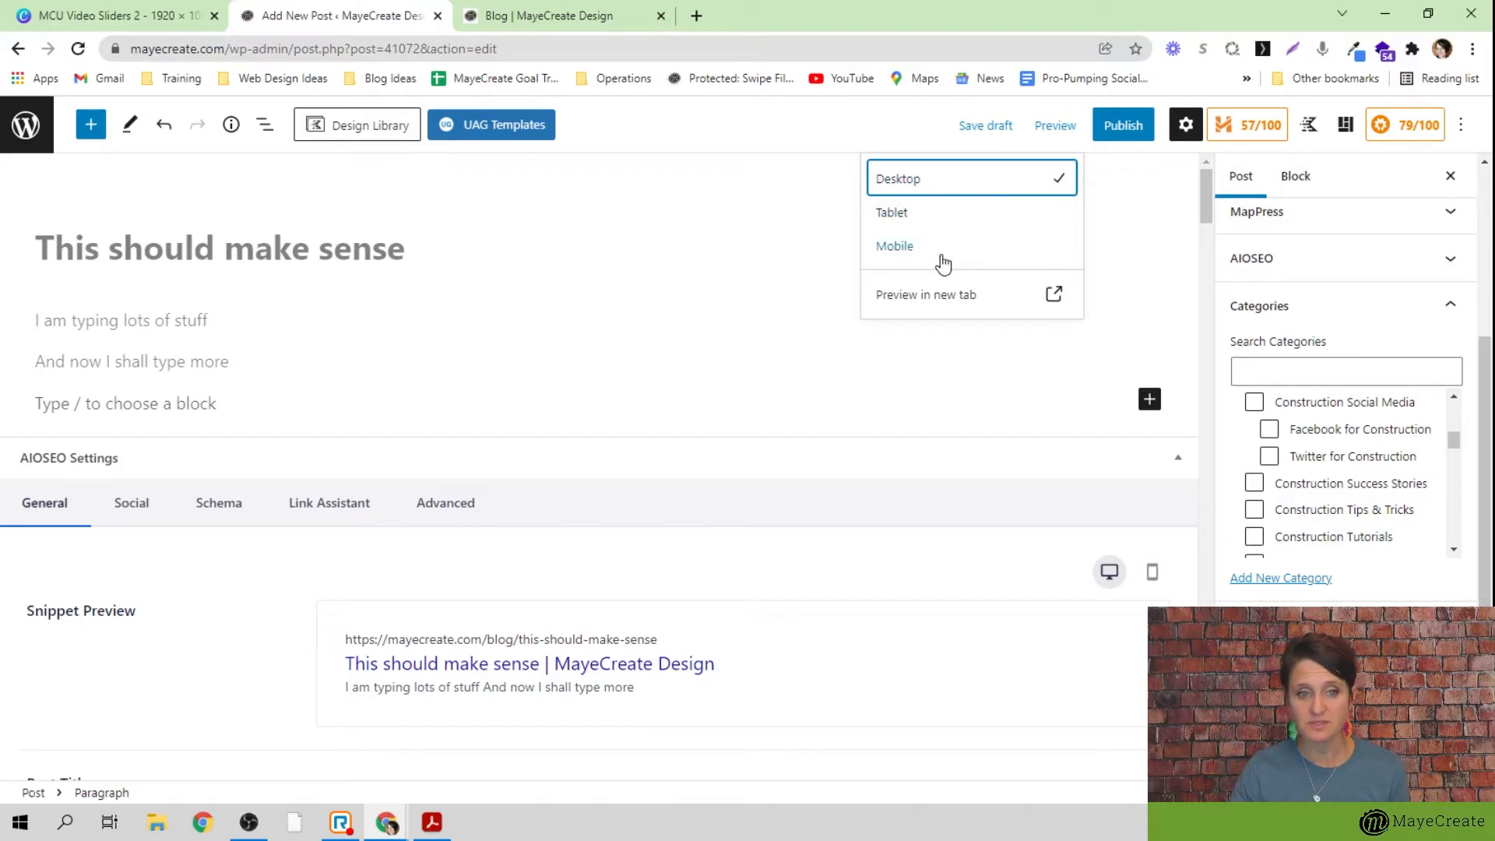
click(937, 306)
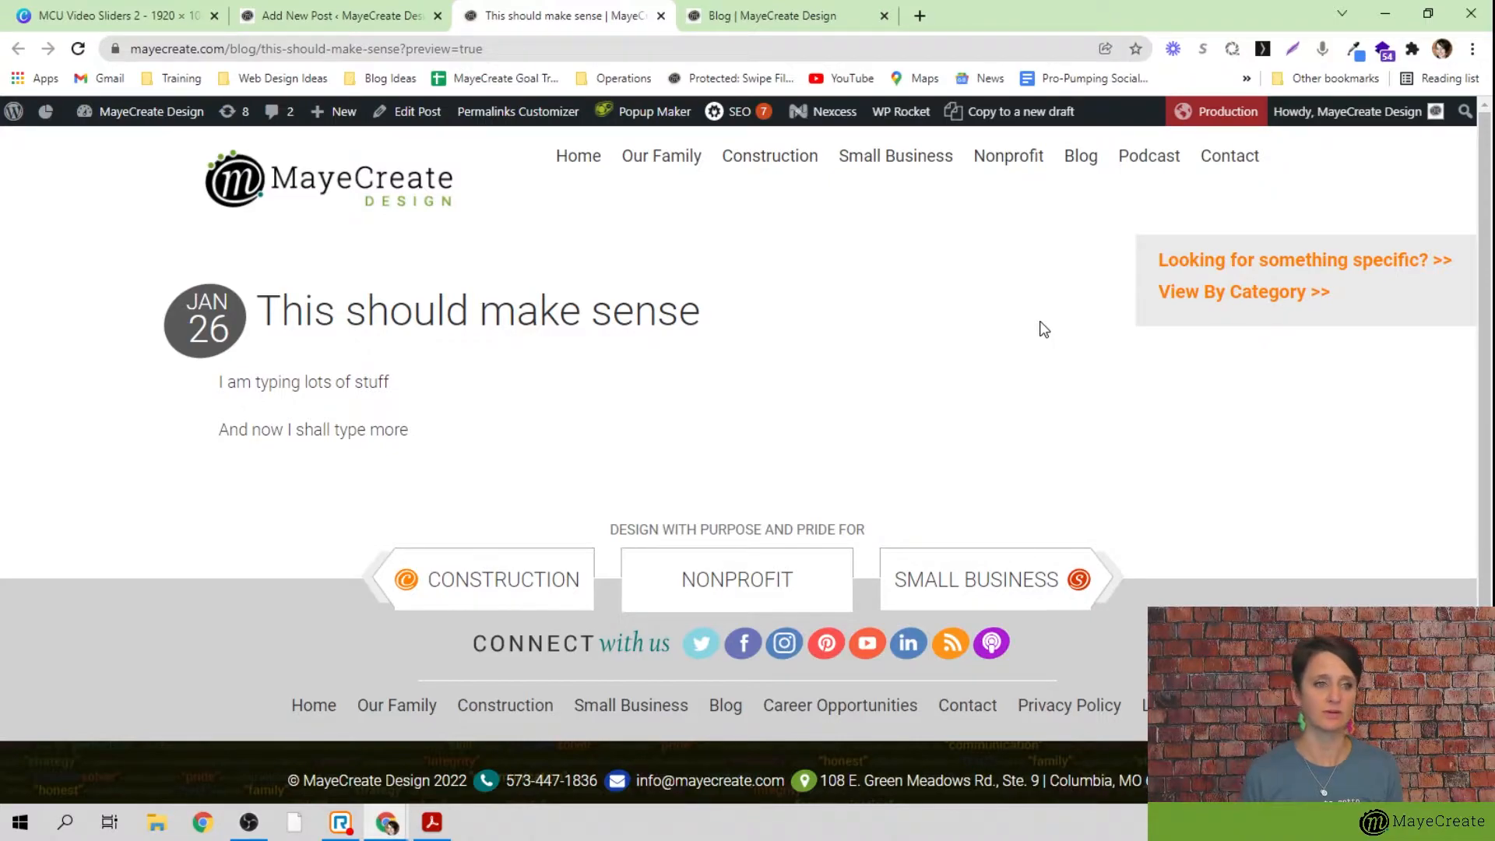
Return to the editor, add the paragraphs "More stuff here" and "Stuff that could break other things", and save the draft
click(309, 14)
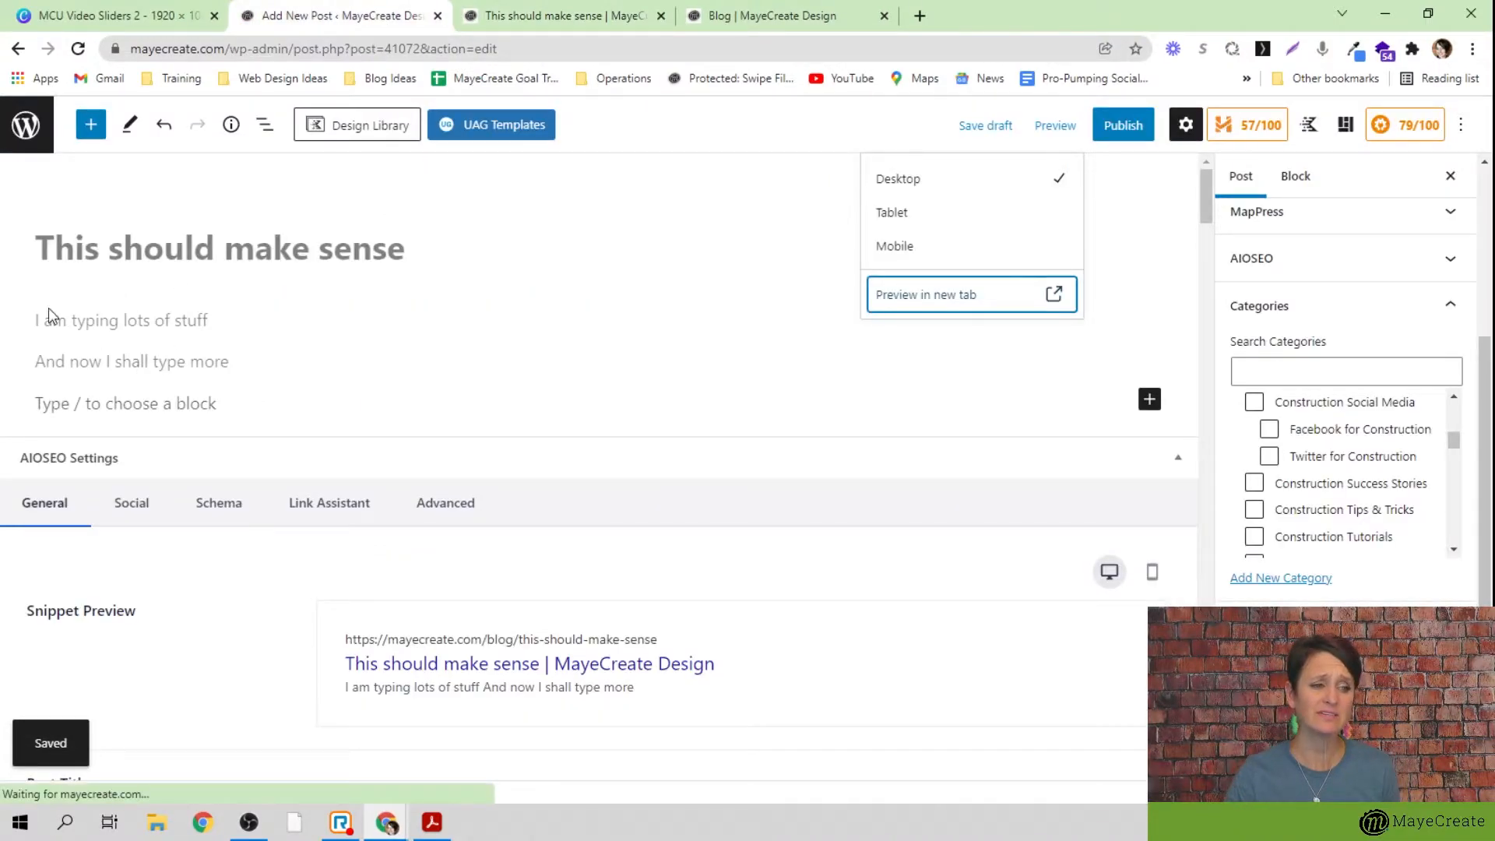
click(49, 403)
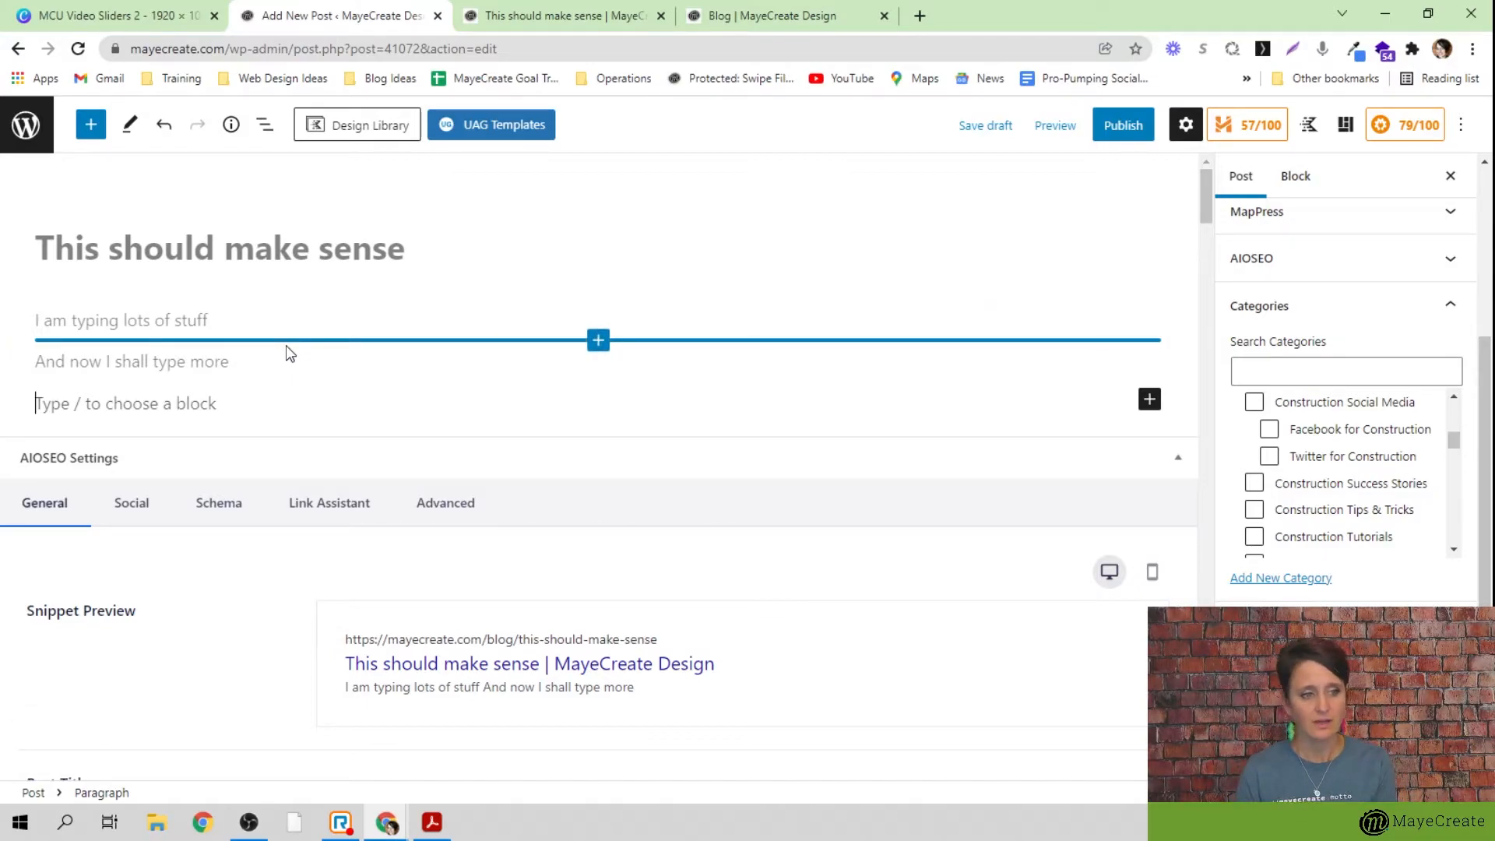
text(More stuff here)
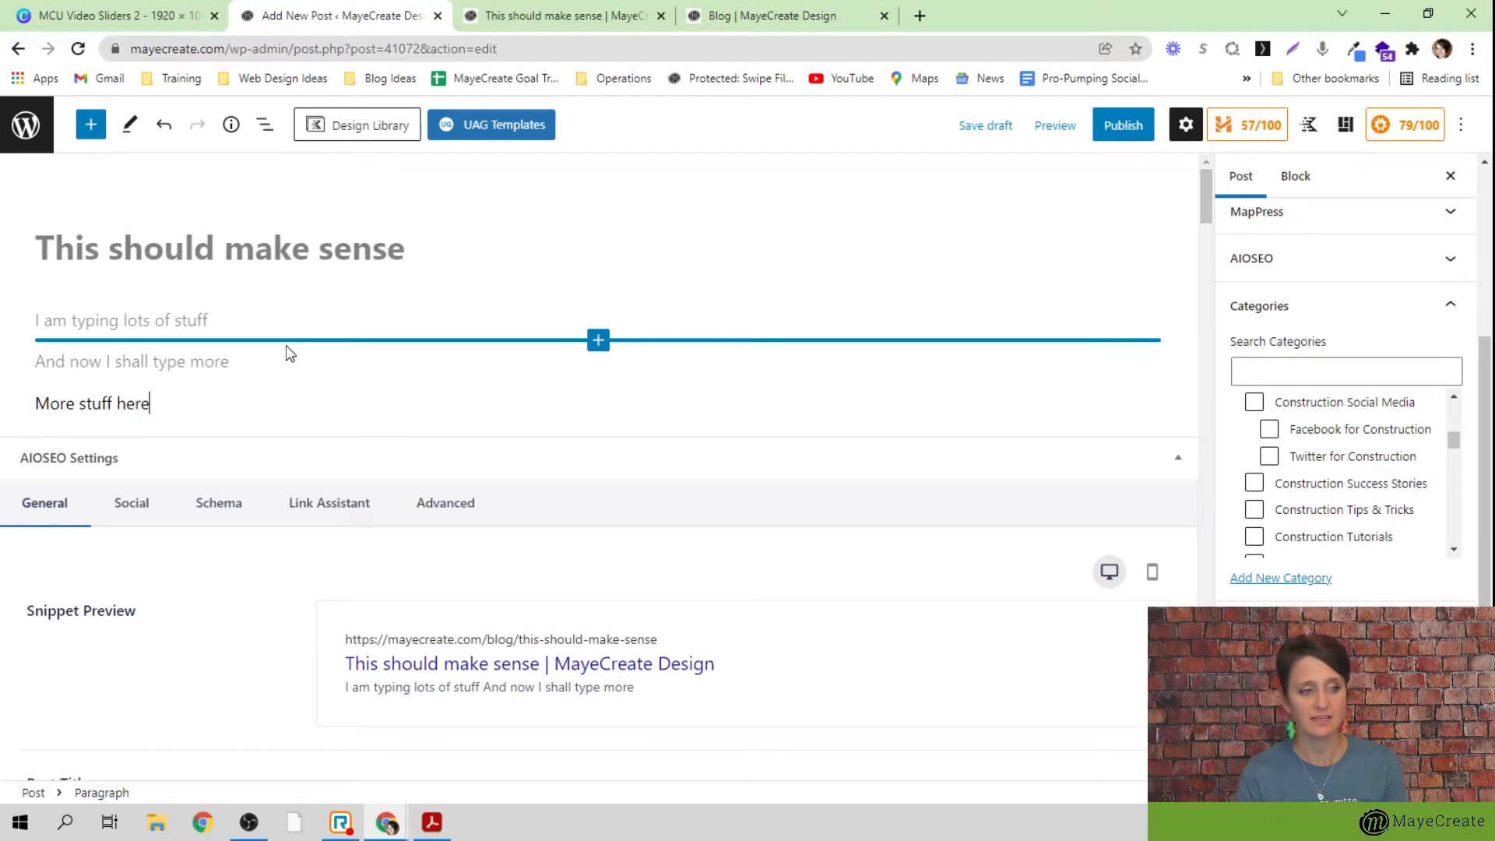
key(Return)
text(Stuff that could breaks)
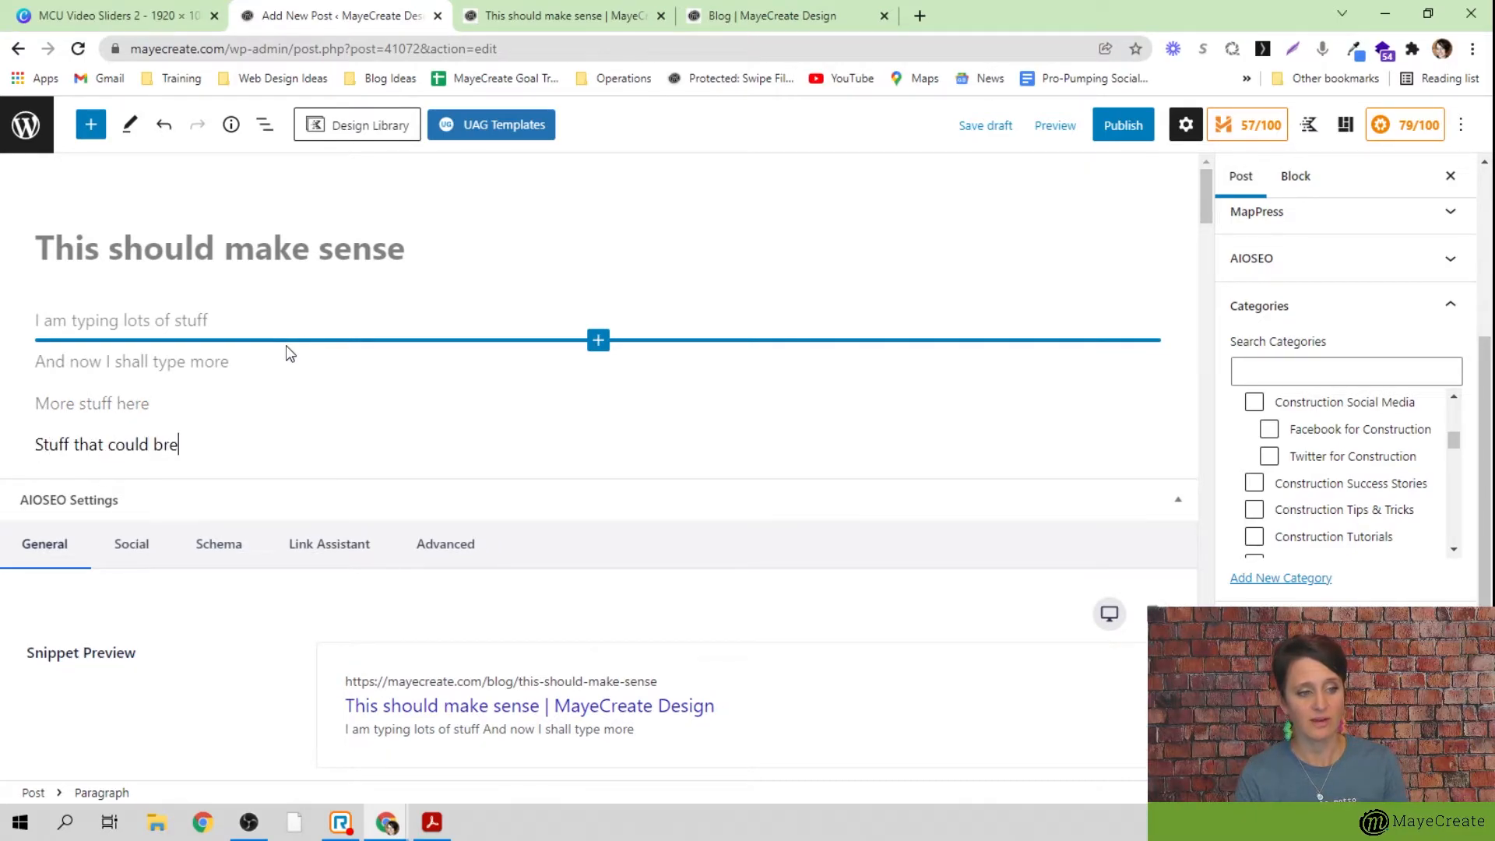
key(BackSpace)
key(BackSpace)
text(k other things)
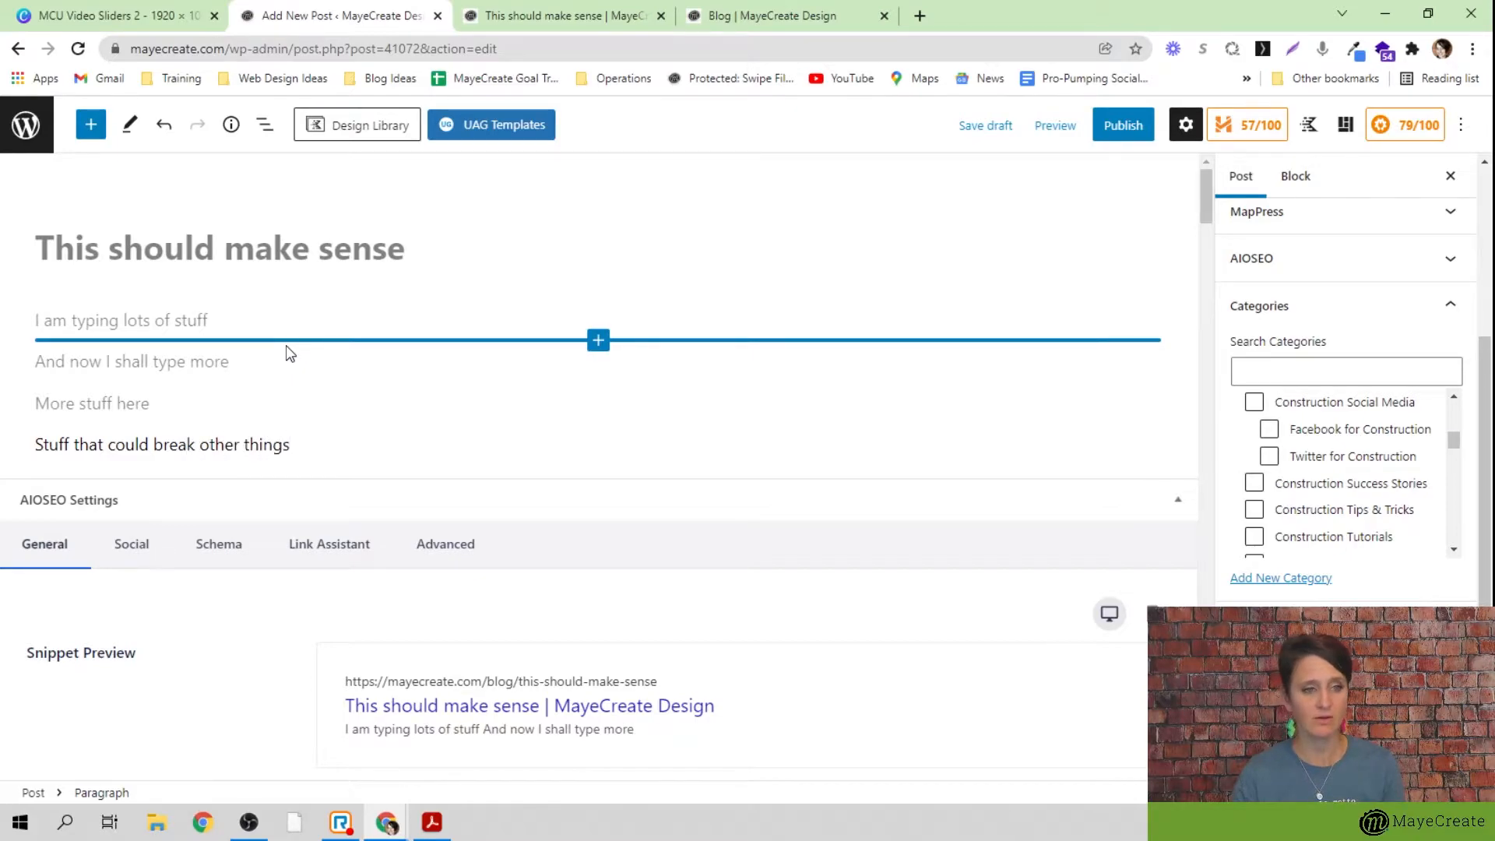
click(985, 126)
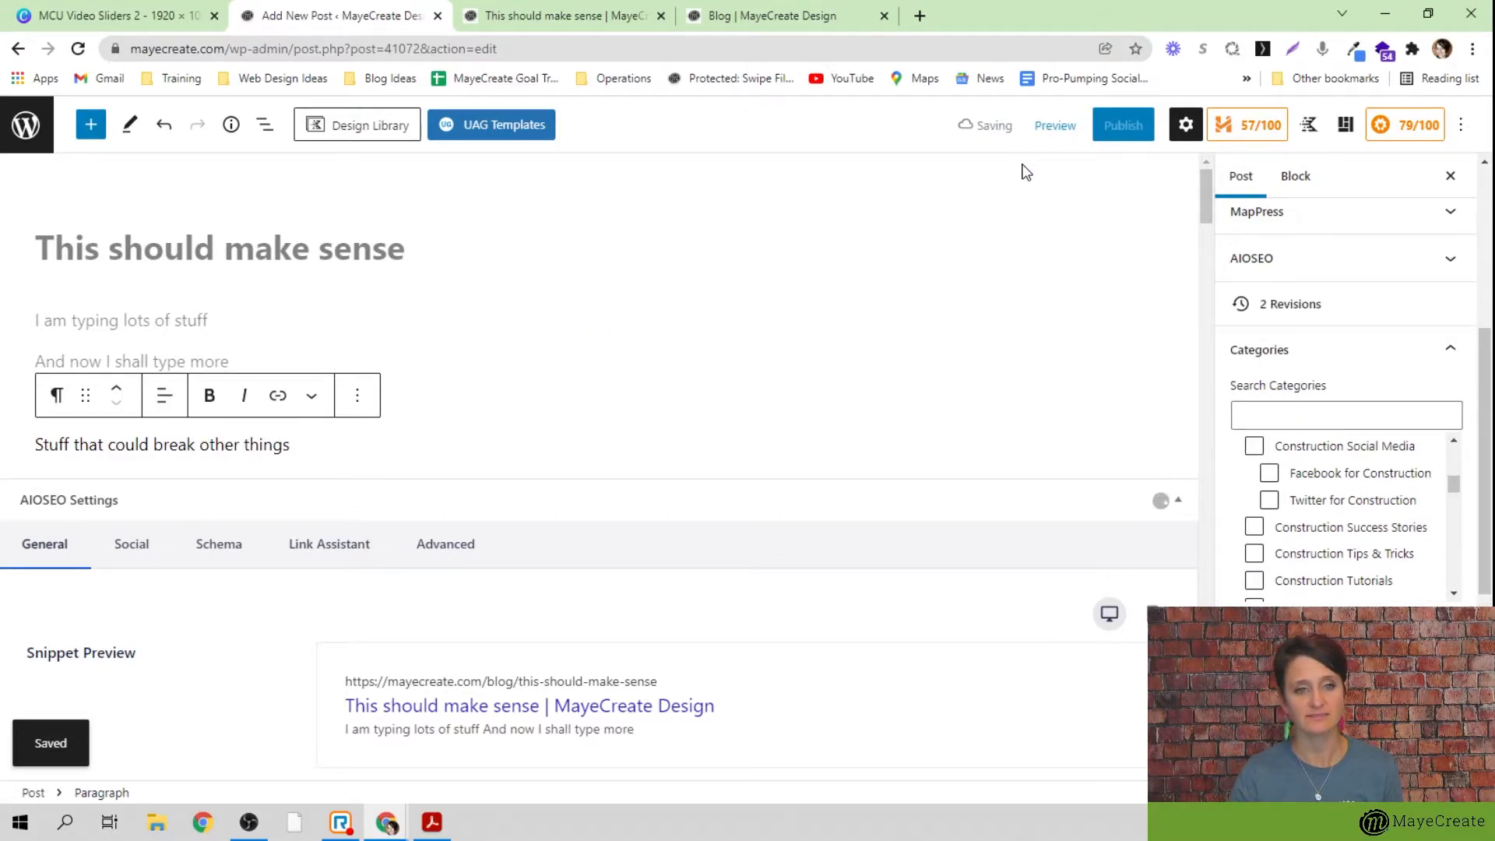
Check the added paragraphs in the preview tab, comparing it with the draft in the editor
click(589, 9)
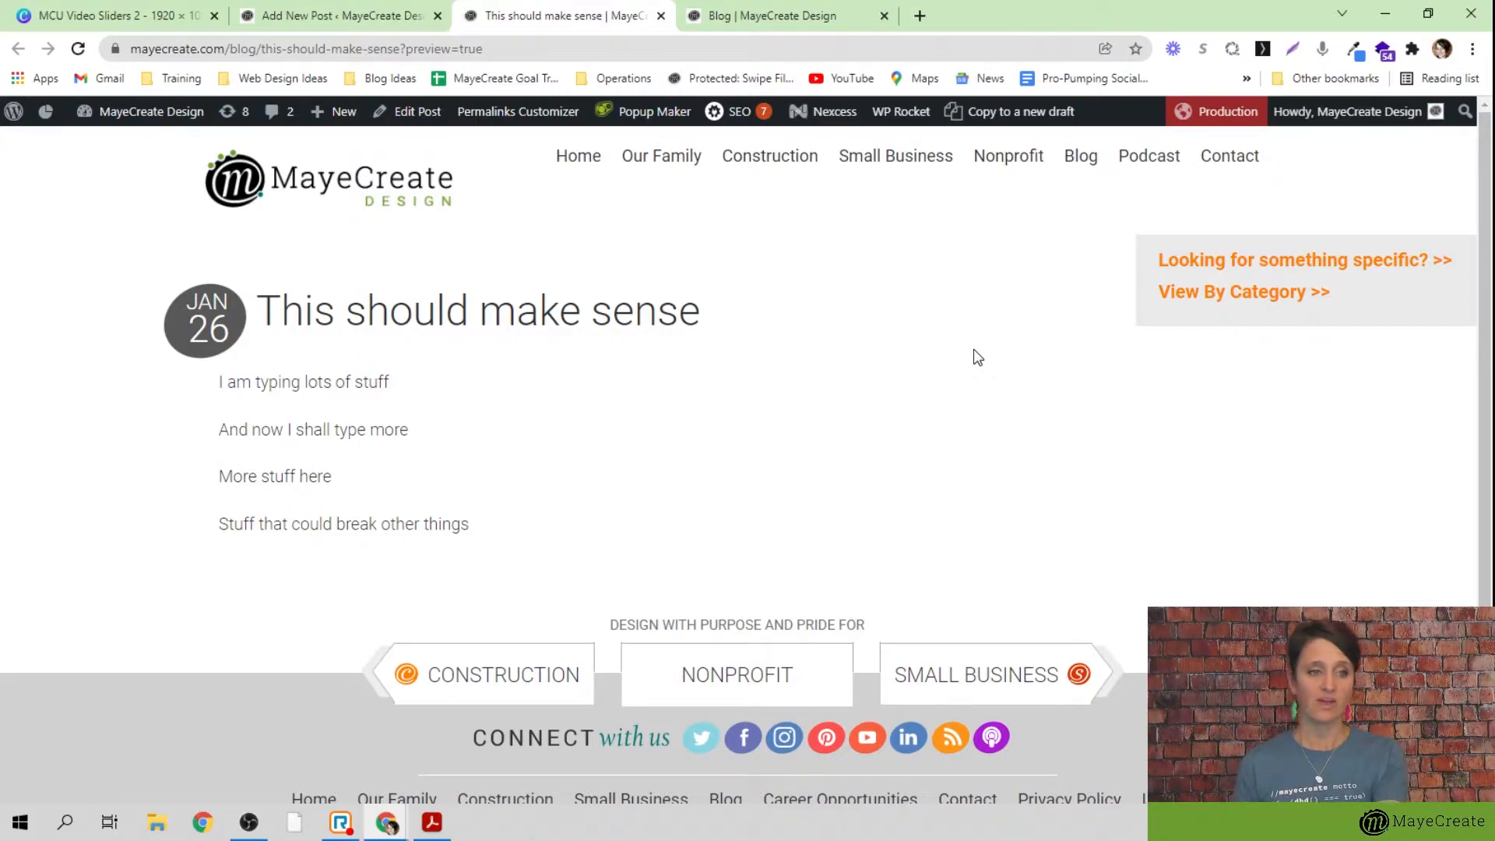
click(303, 17)
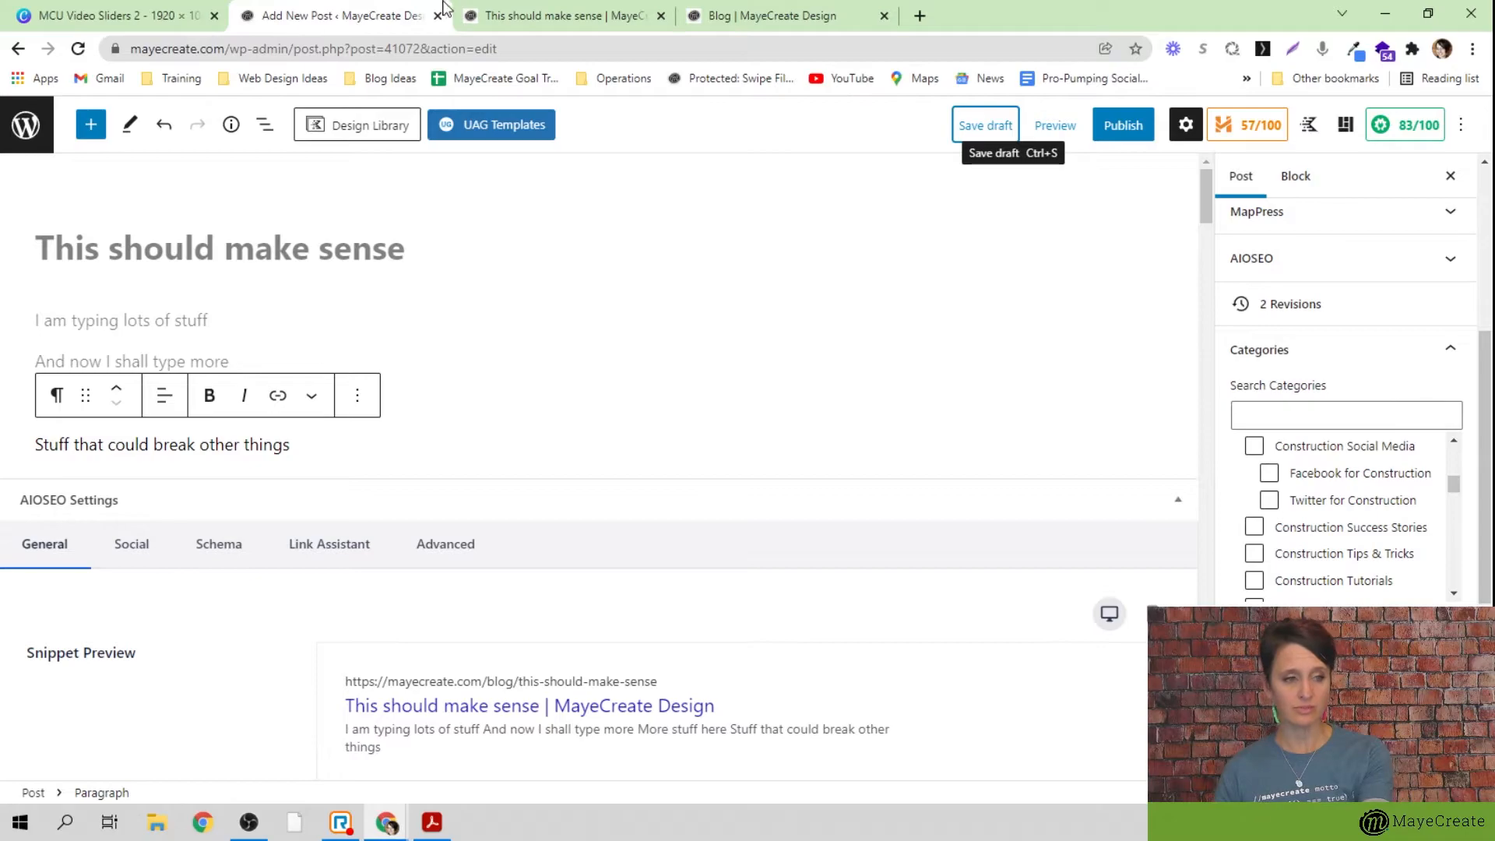
click(546, 23)
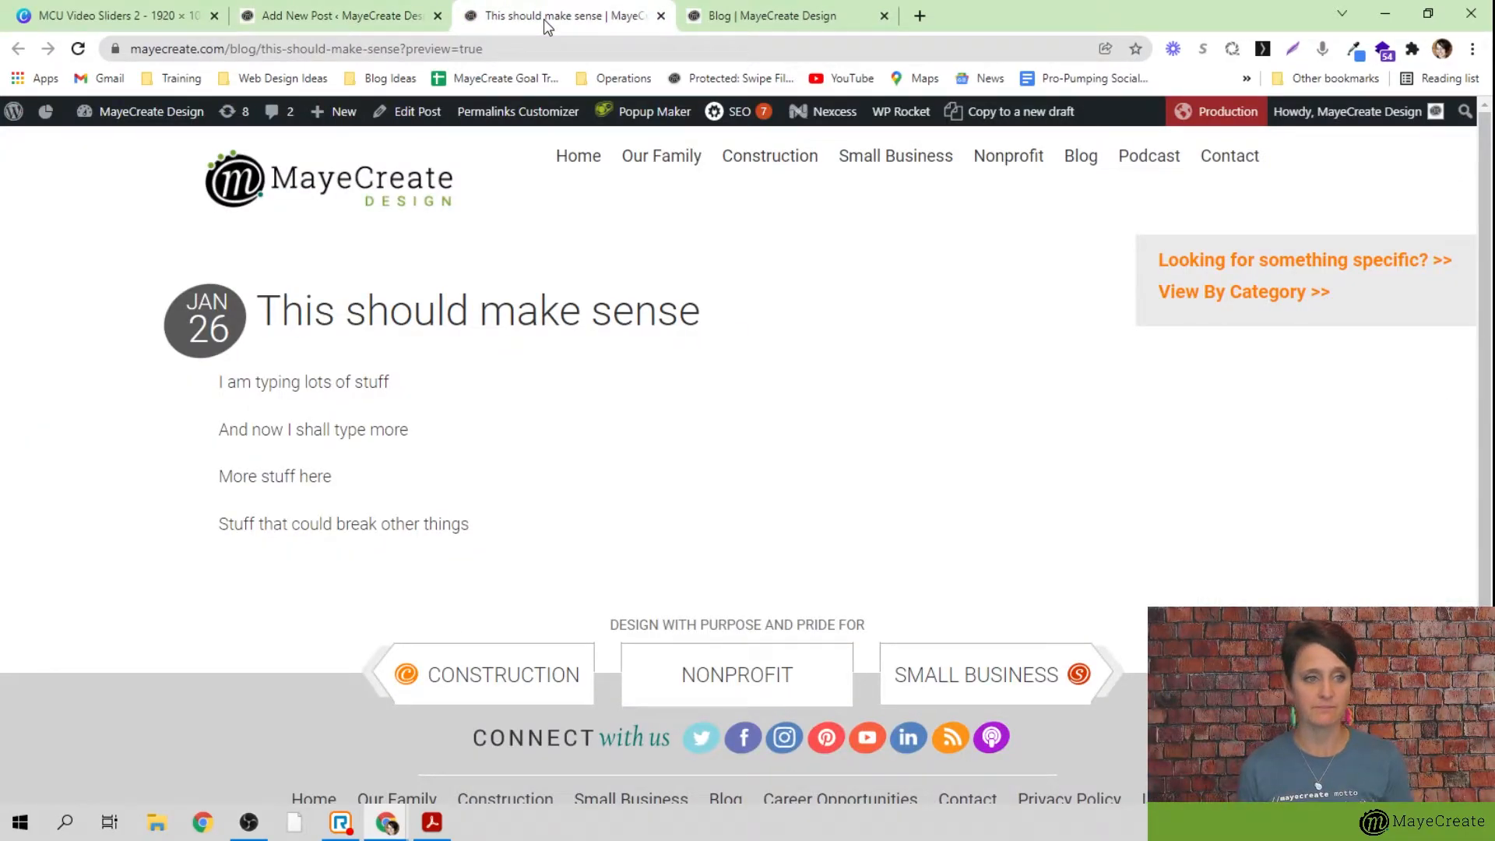
click(374, 15)
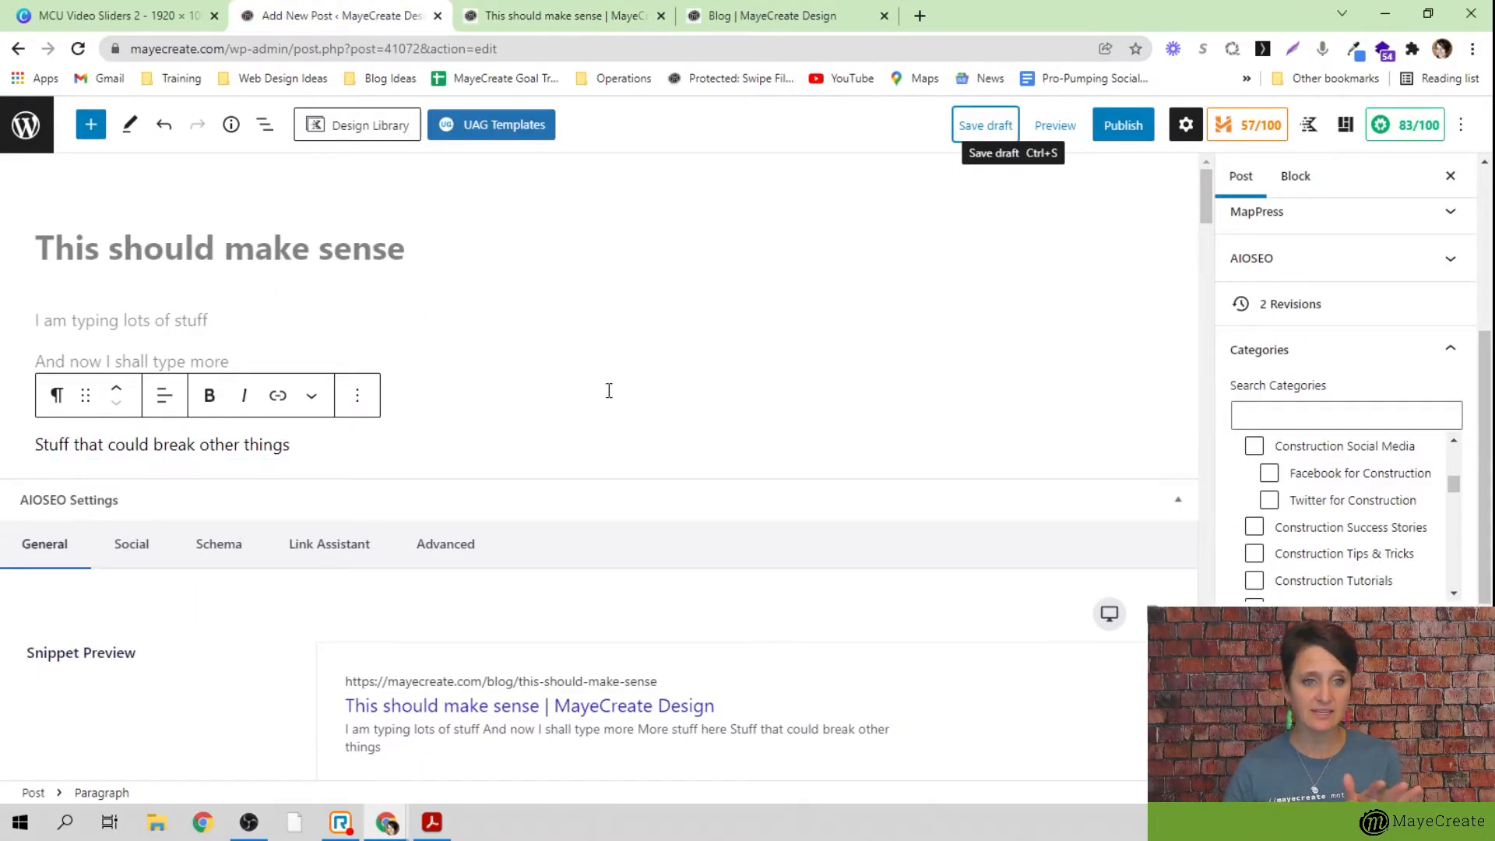
click(549, 26)
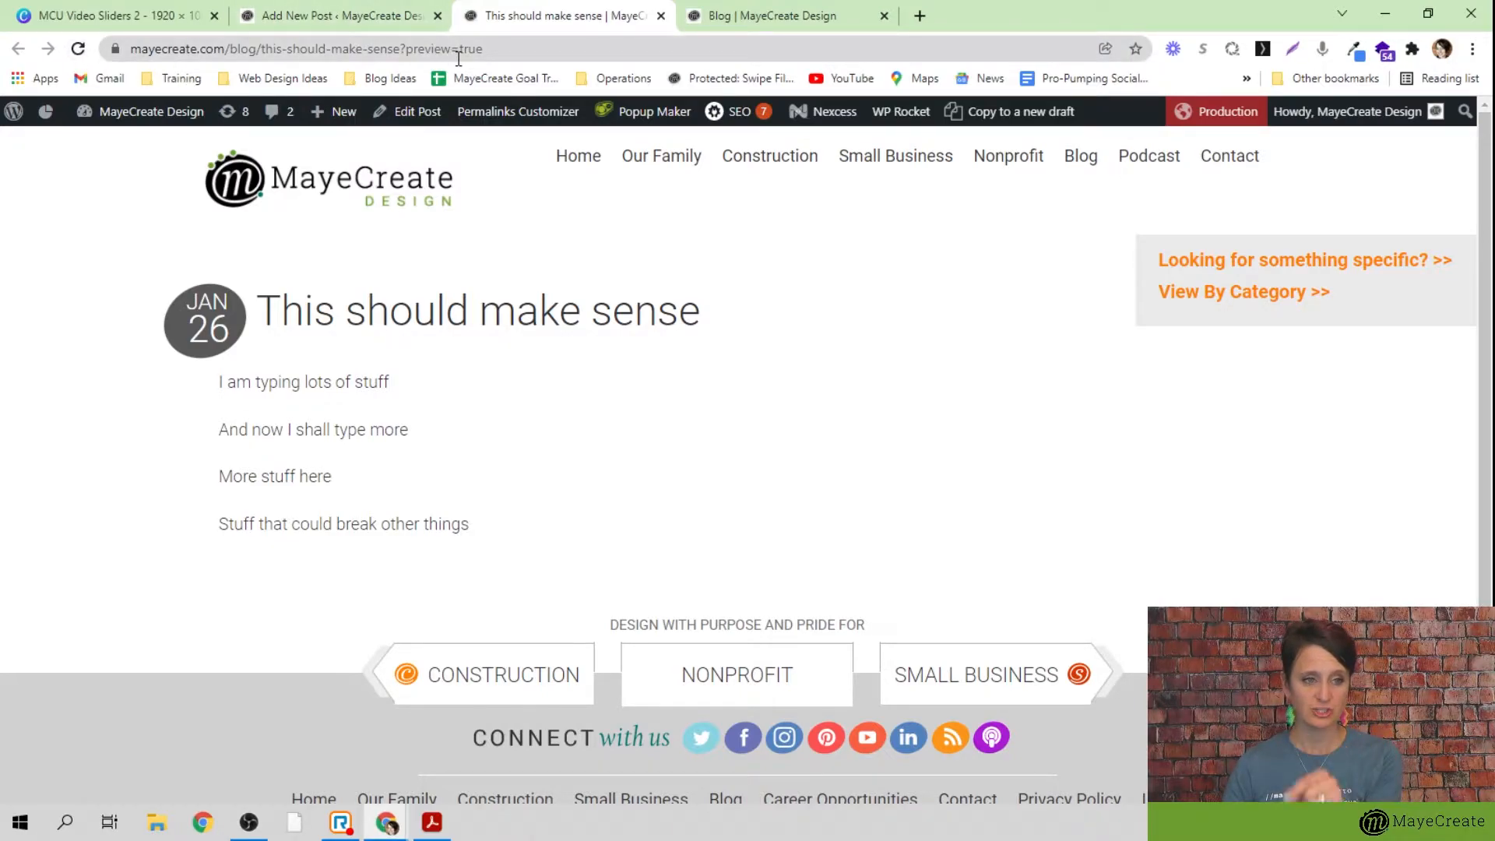
click(385, 30)
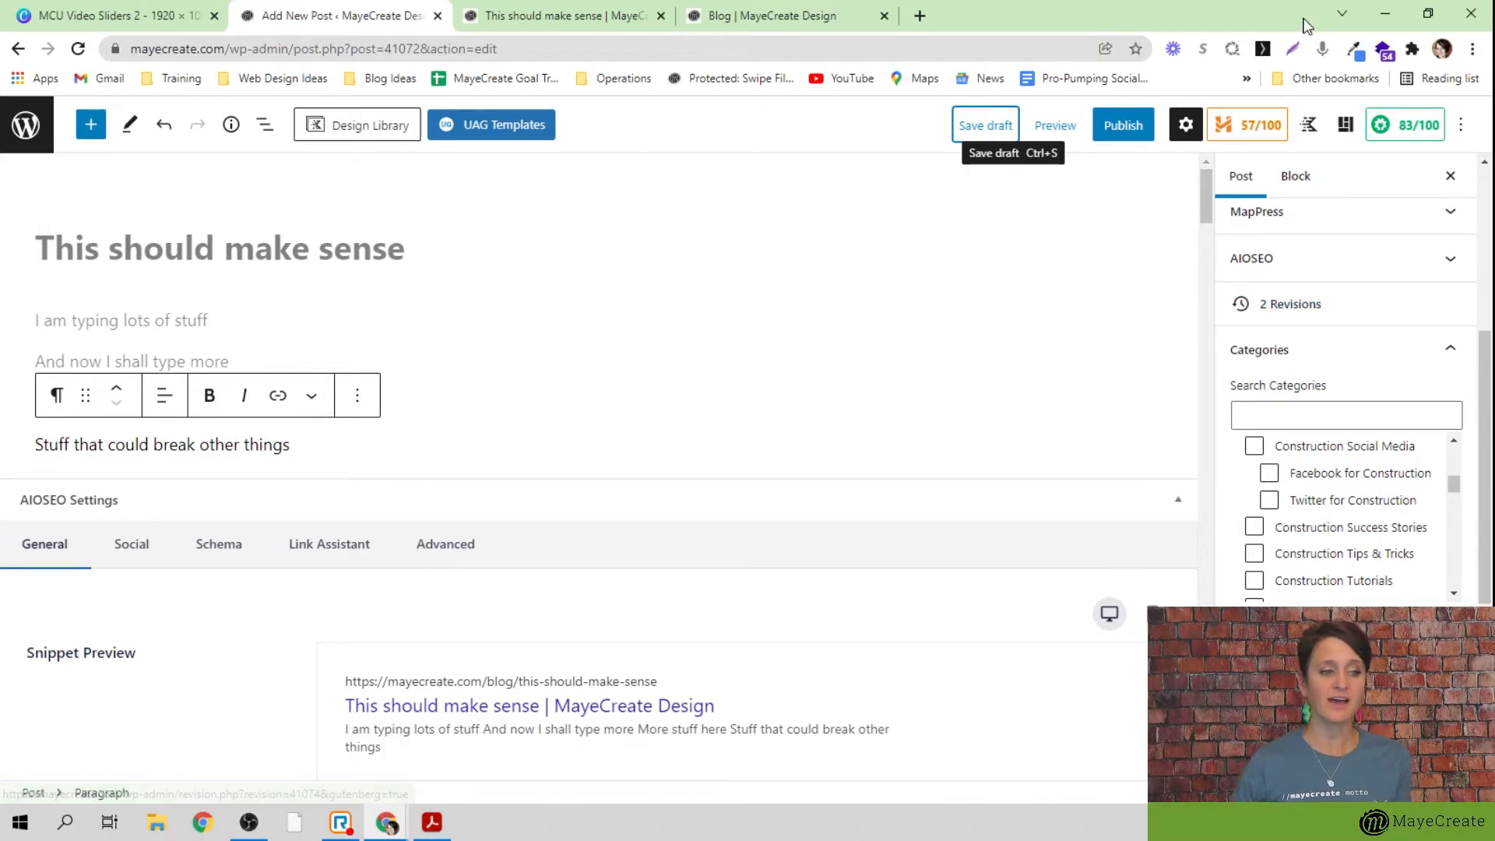
Open the post's revisions and compare the removed and added paragraph content of the current revision
click(233, 473)
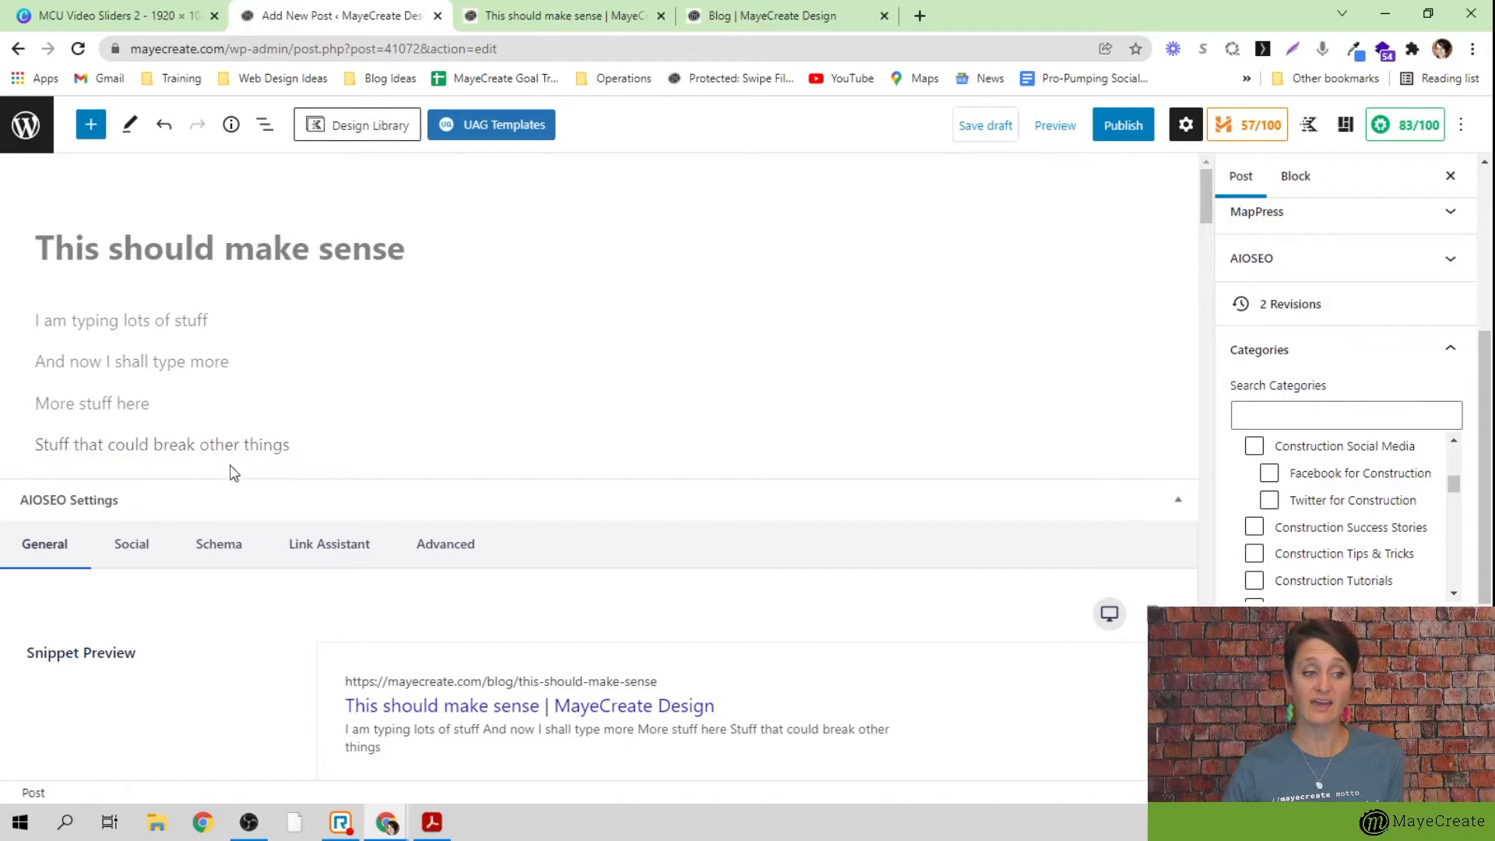
click(303, 447)
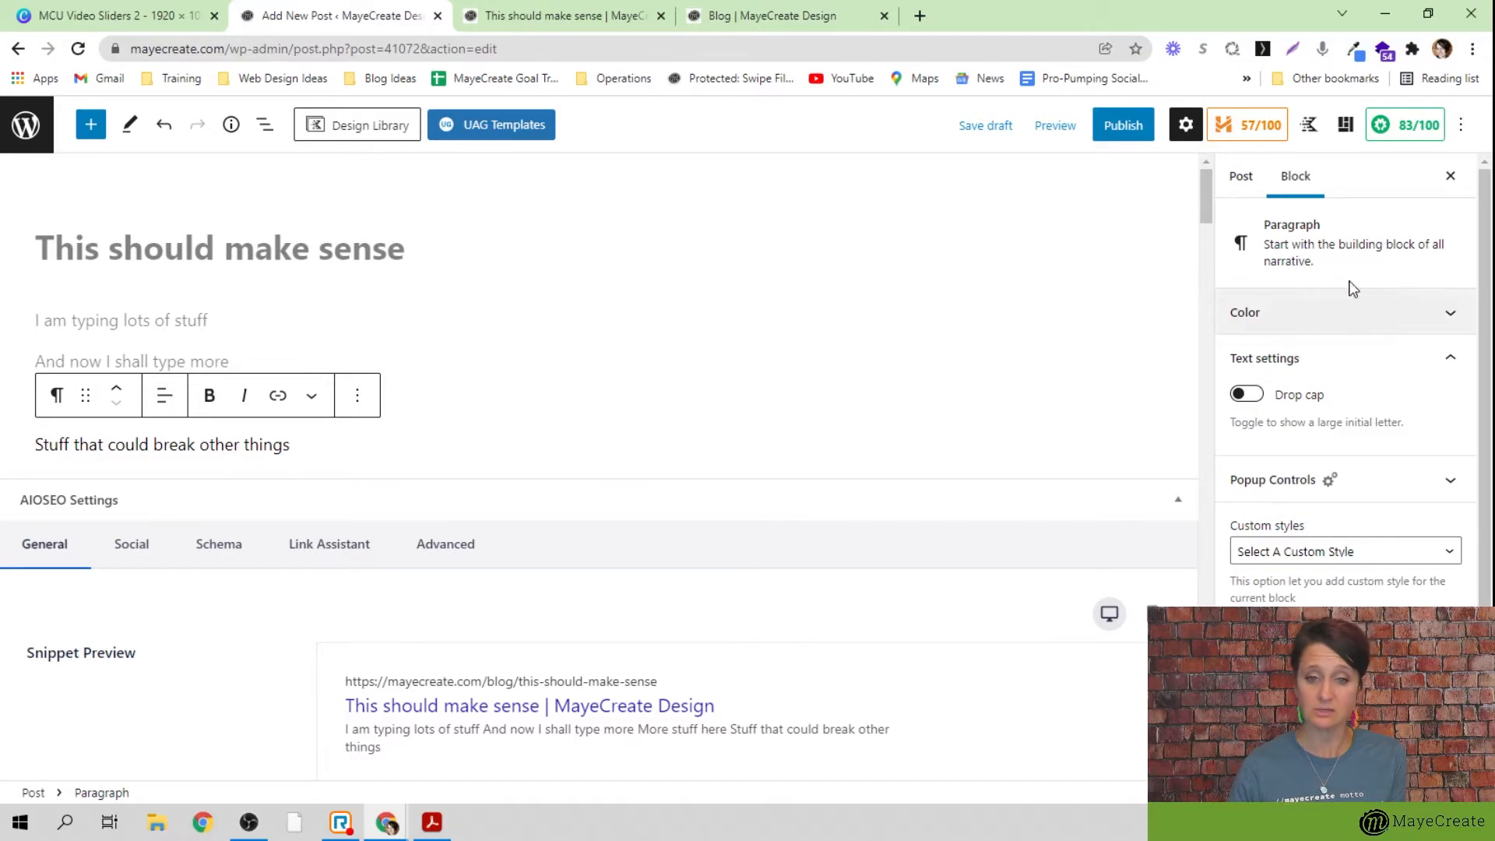
click(1242, 179)
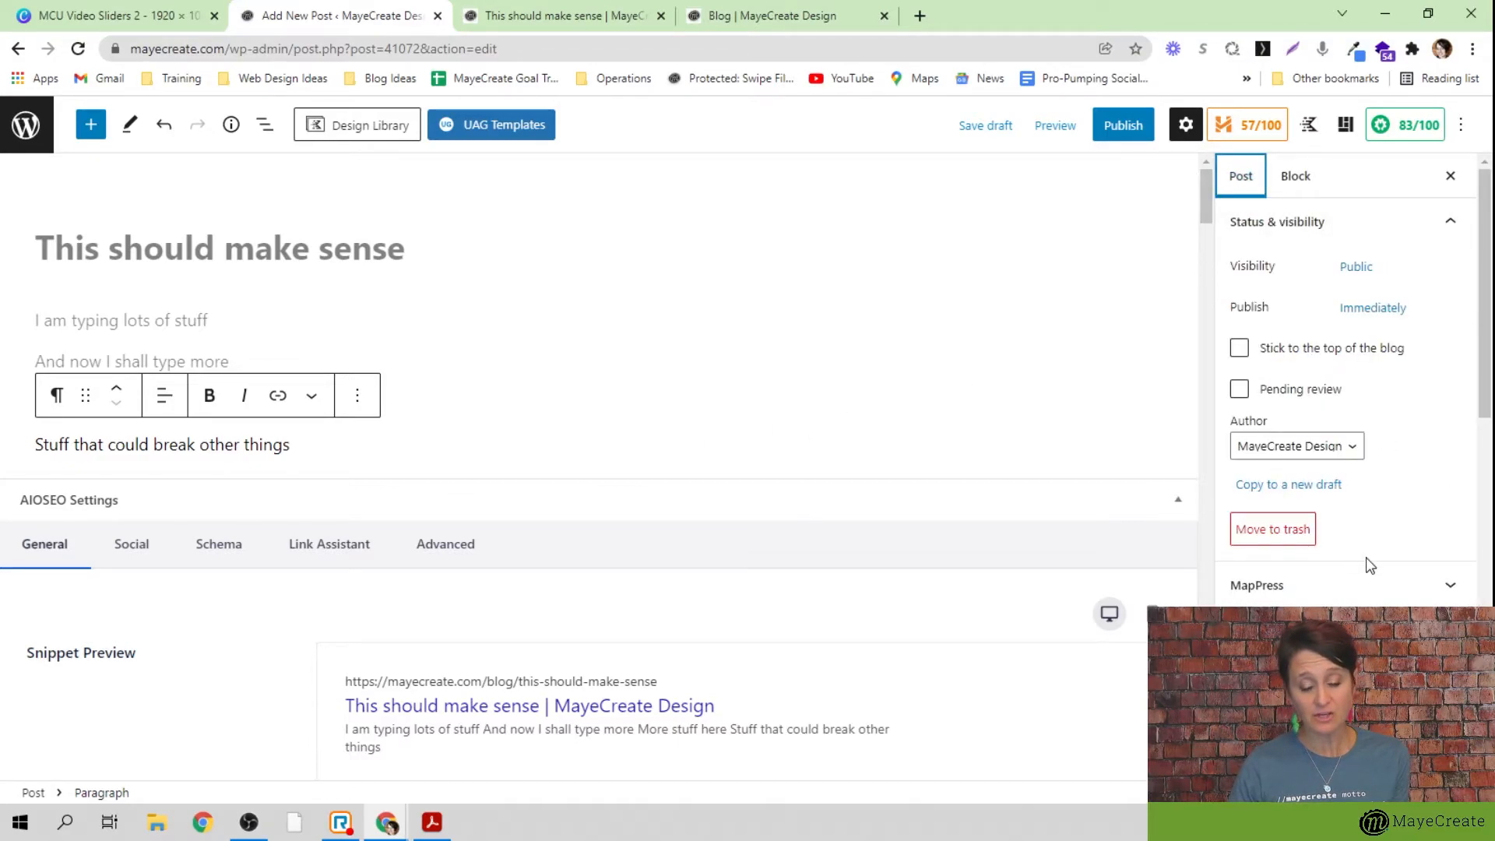
scroll(1355, 467, down, 2)
click(1300, 584)
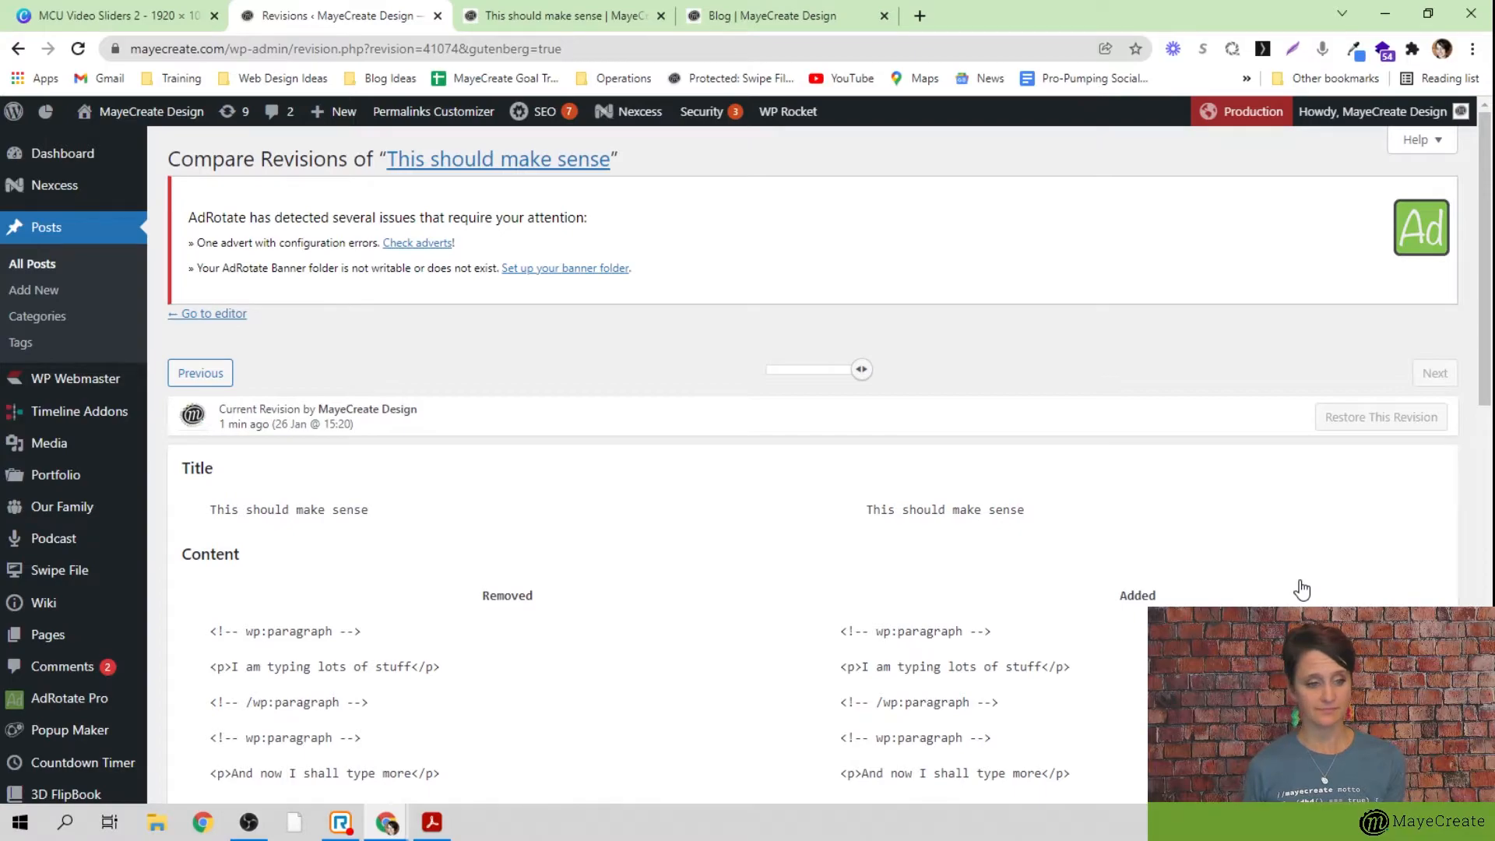
drag(209, 631, 448, 773)
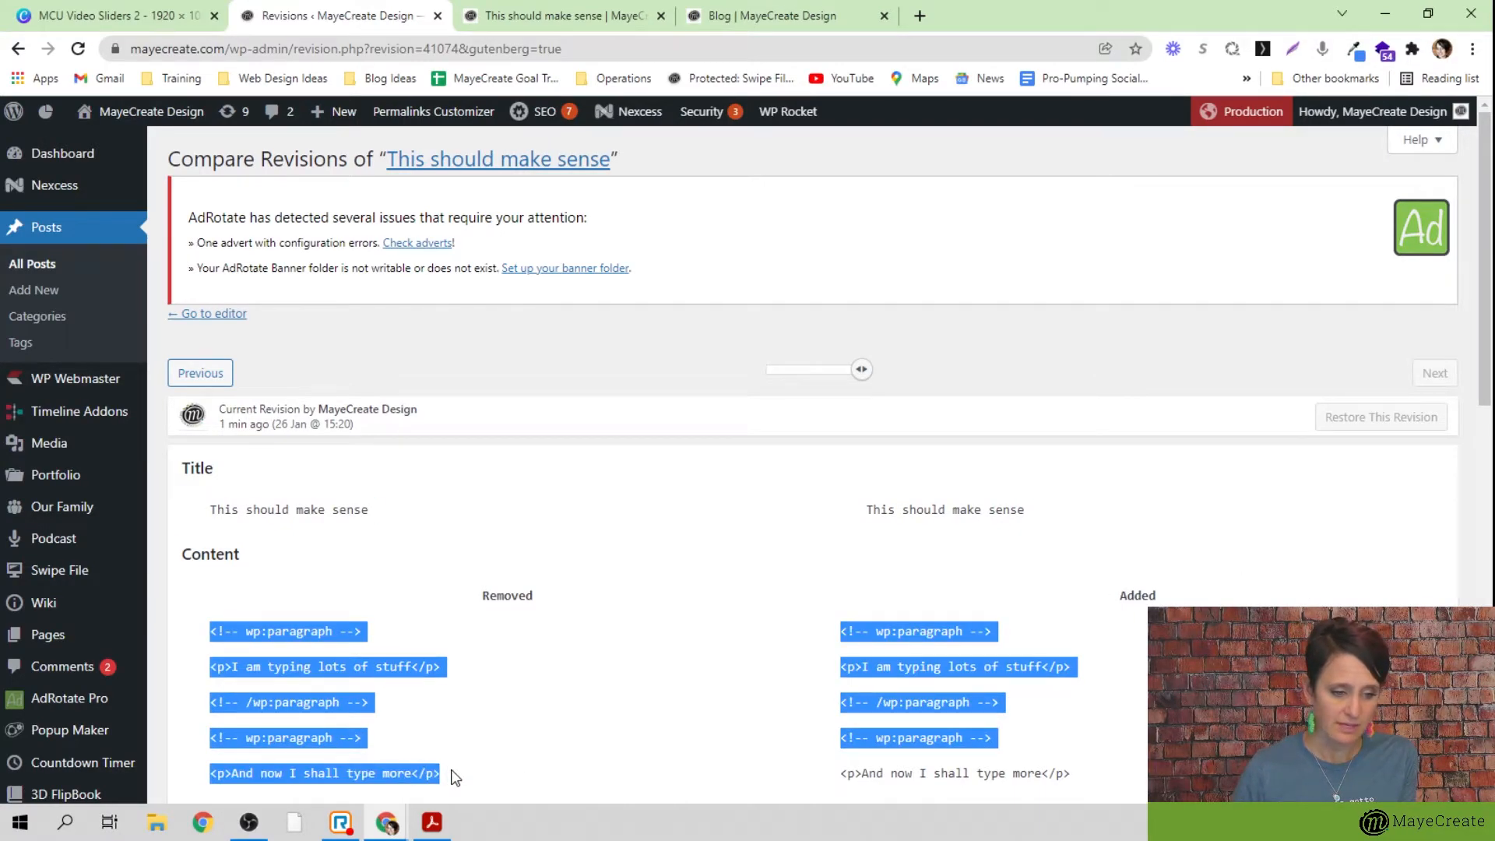
click(450, 773)
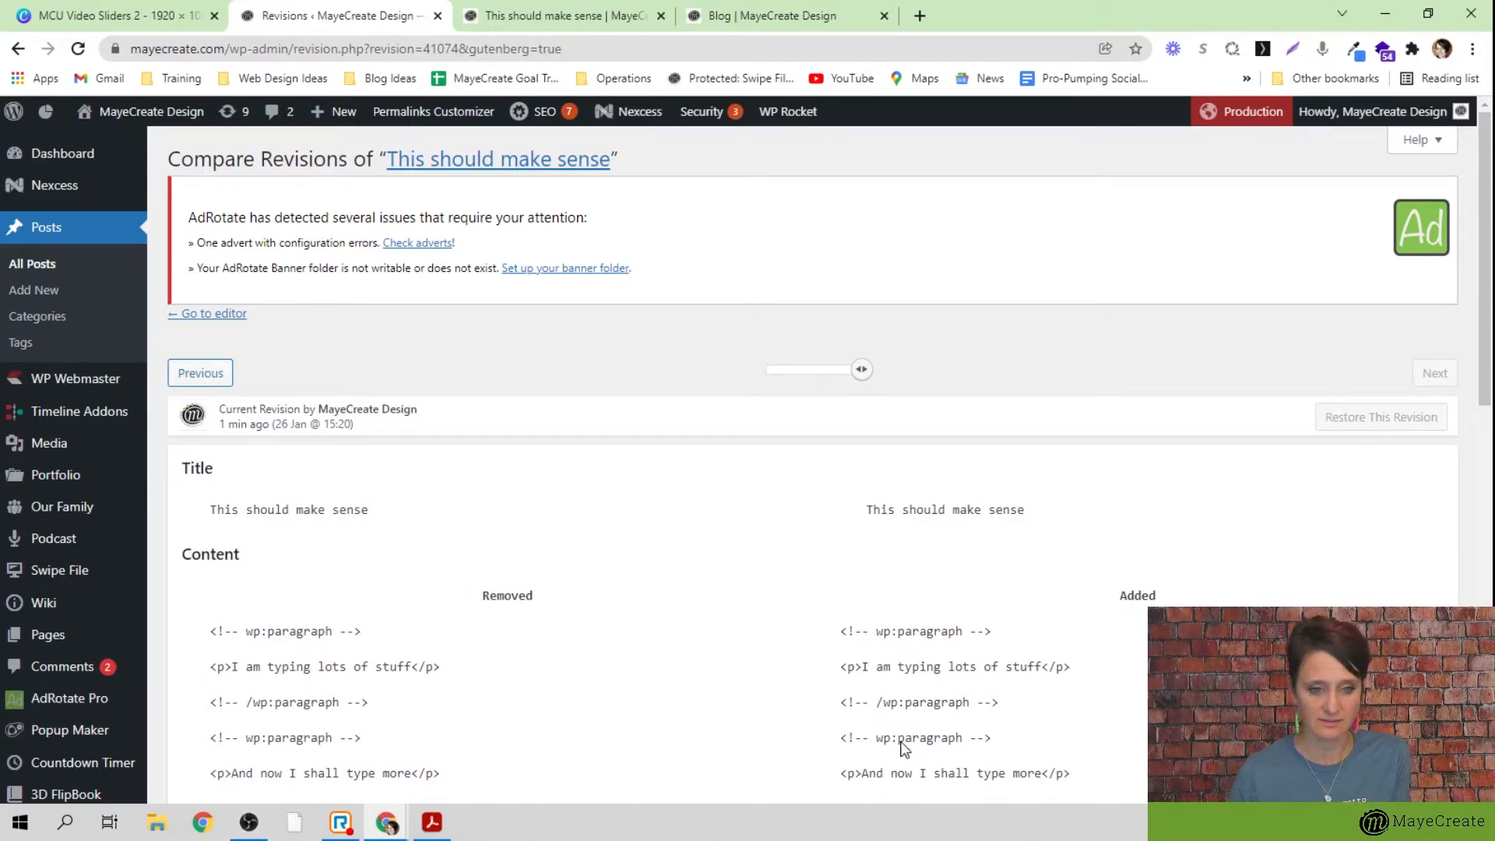
View the post's earliest revision and reopen the draft "This should make sense" for editing from the list of all posts
mouse_move(861, 377)
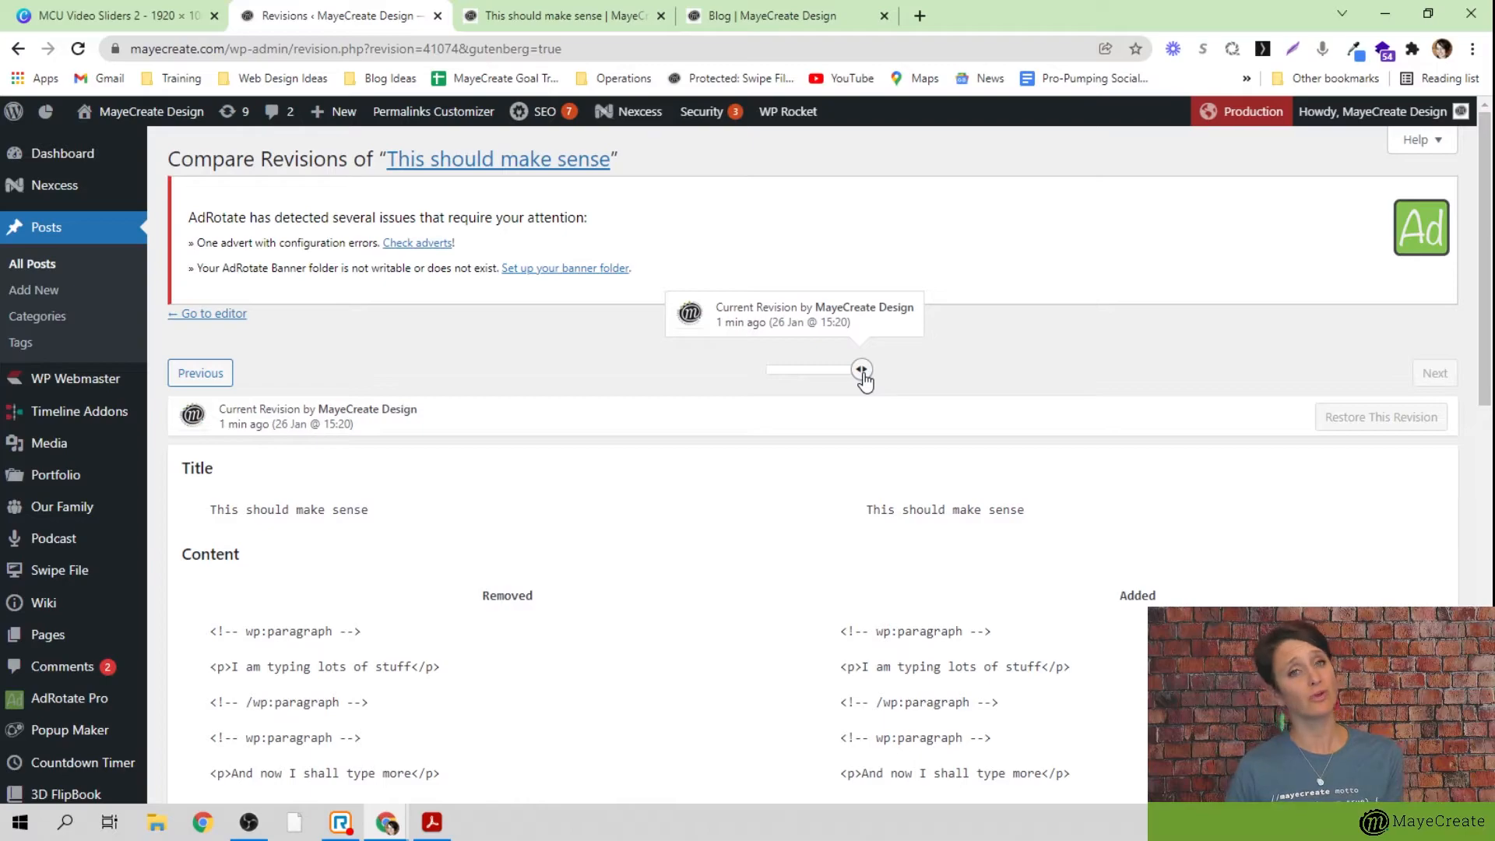
mouse_move(861, 372)
mouse_down()
mouse_move(762, 379)
mouse_move(868, 381)
mouse_up()
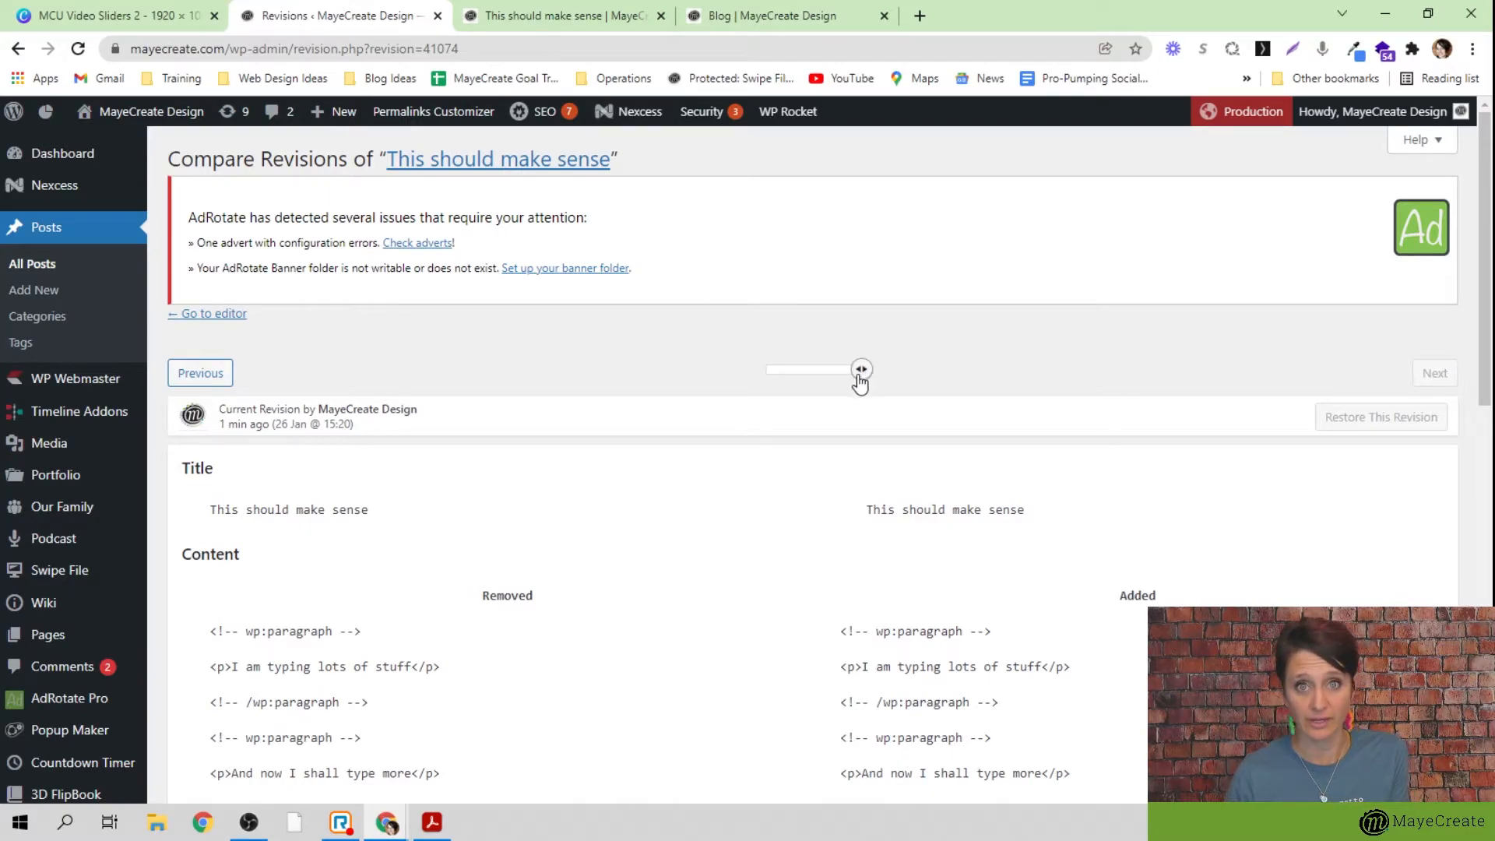
drag(860, 375, 726, 371)
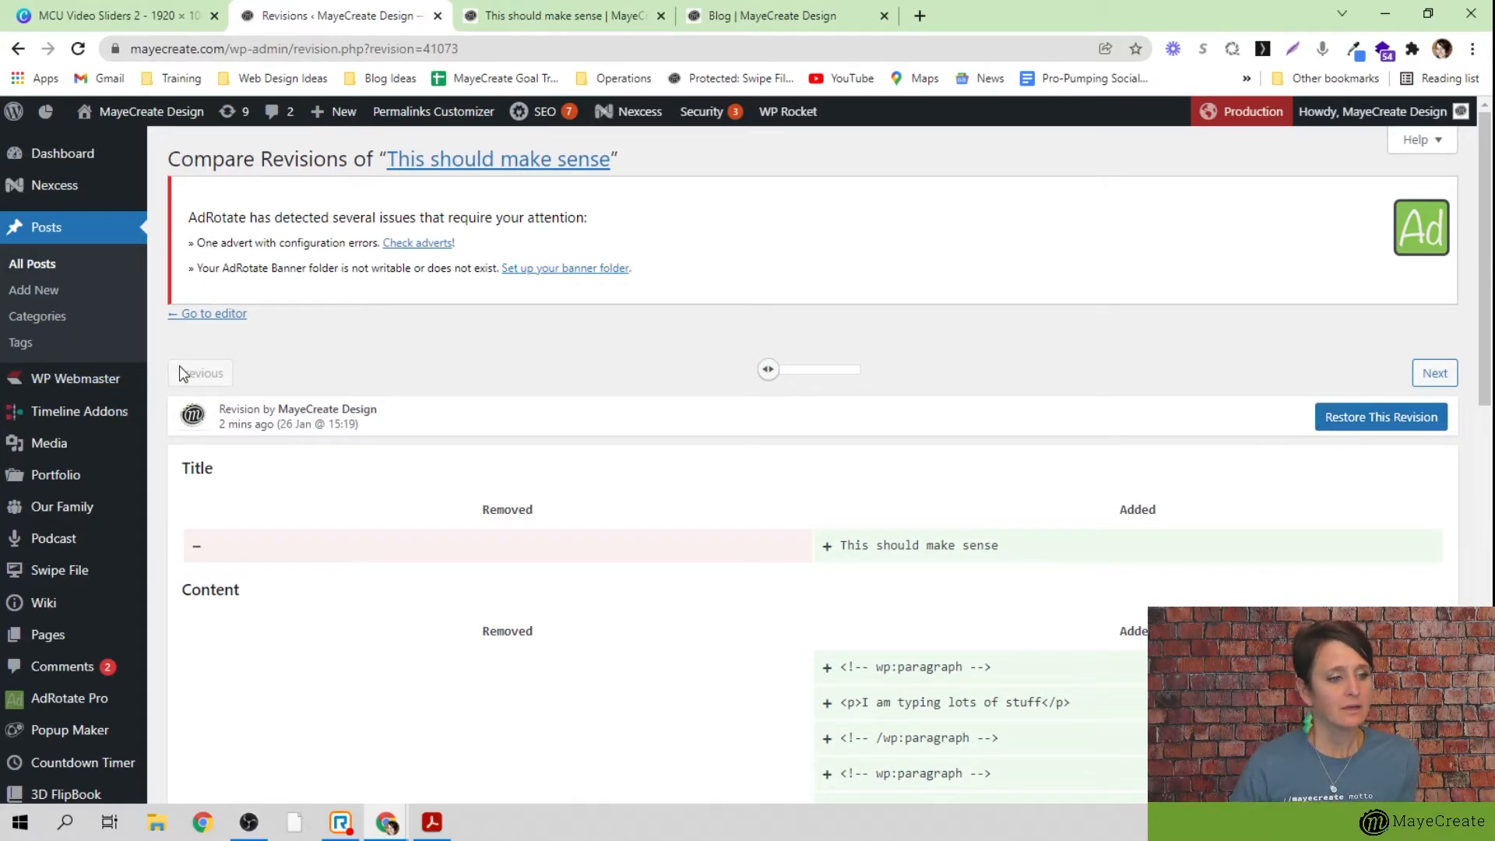
click(39, 266)
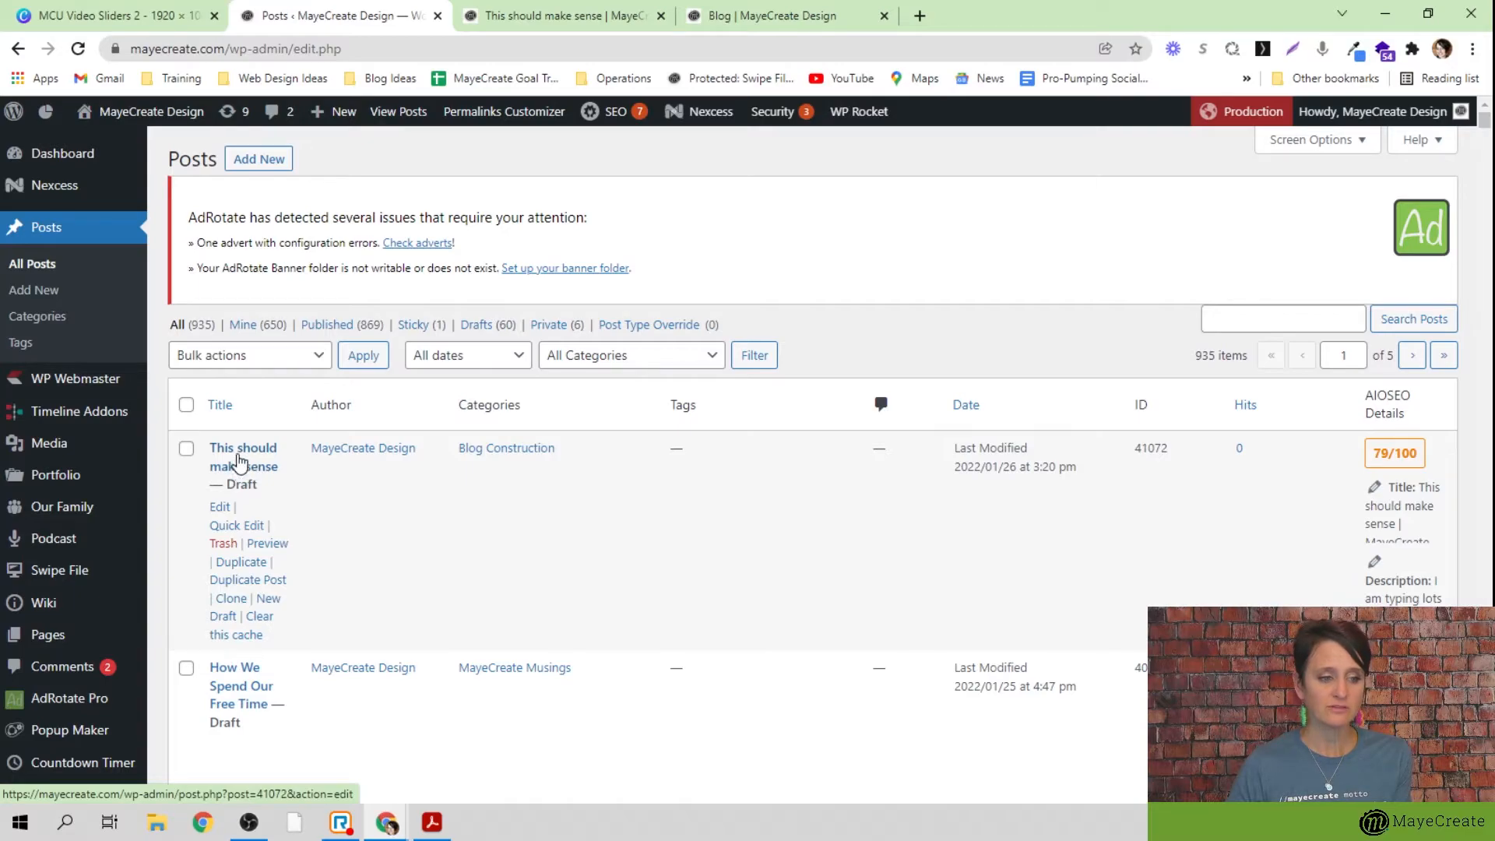
click(219, 506)
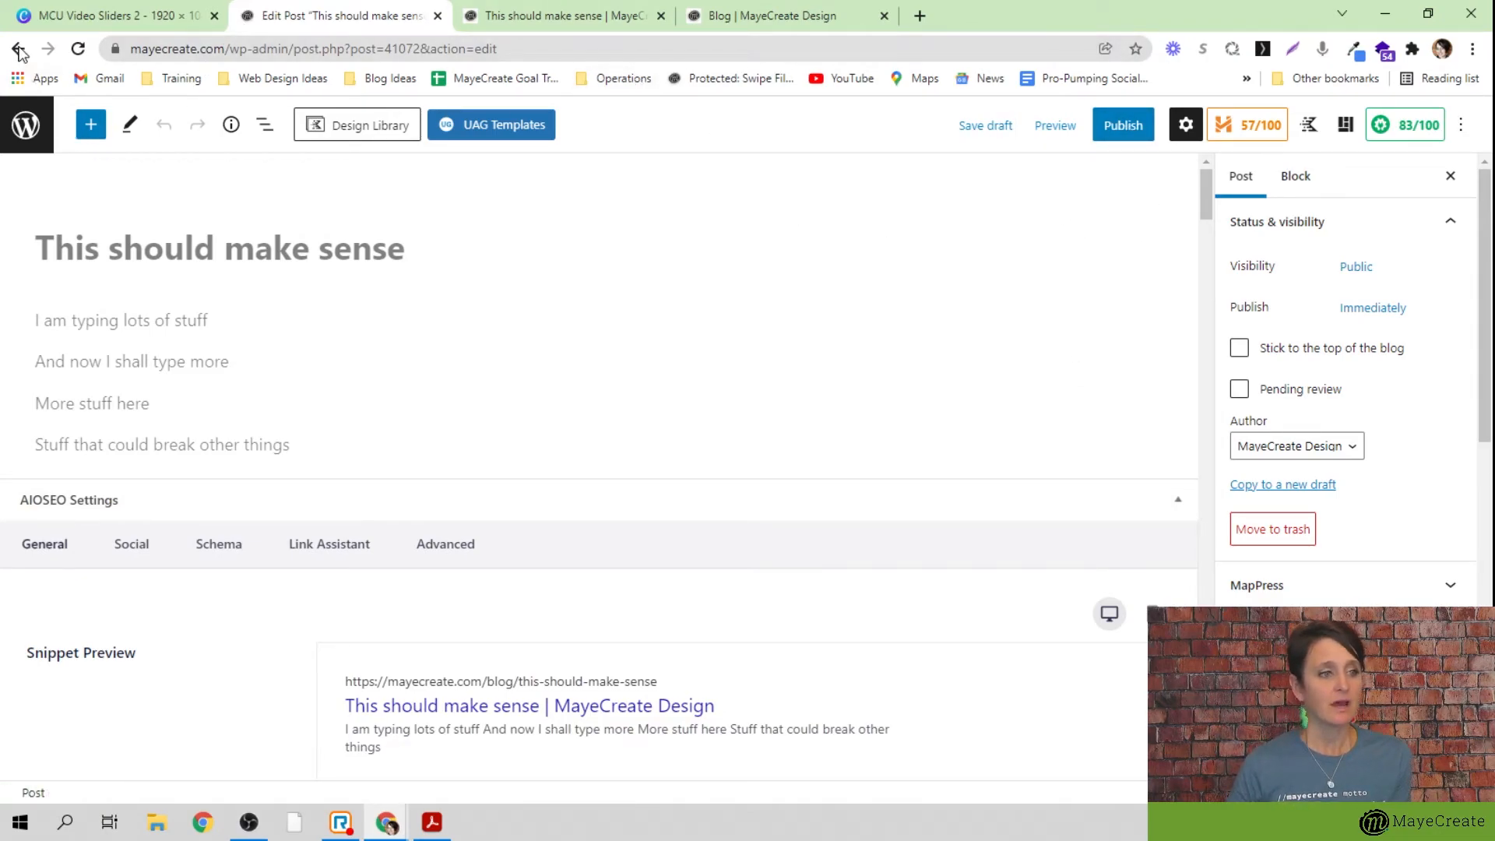
From the preview tab, find "12 Chrome Apps to Make Your Life a Little Better" on the blog and open it for editing
click(567, 21)
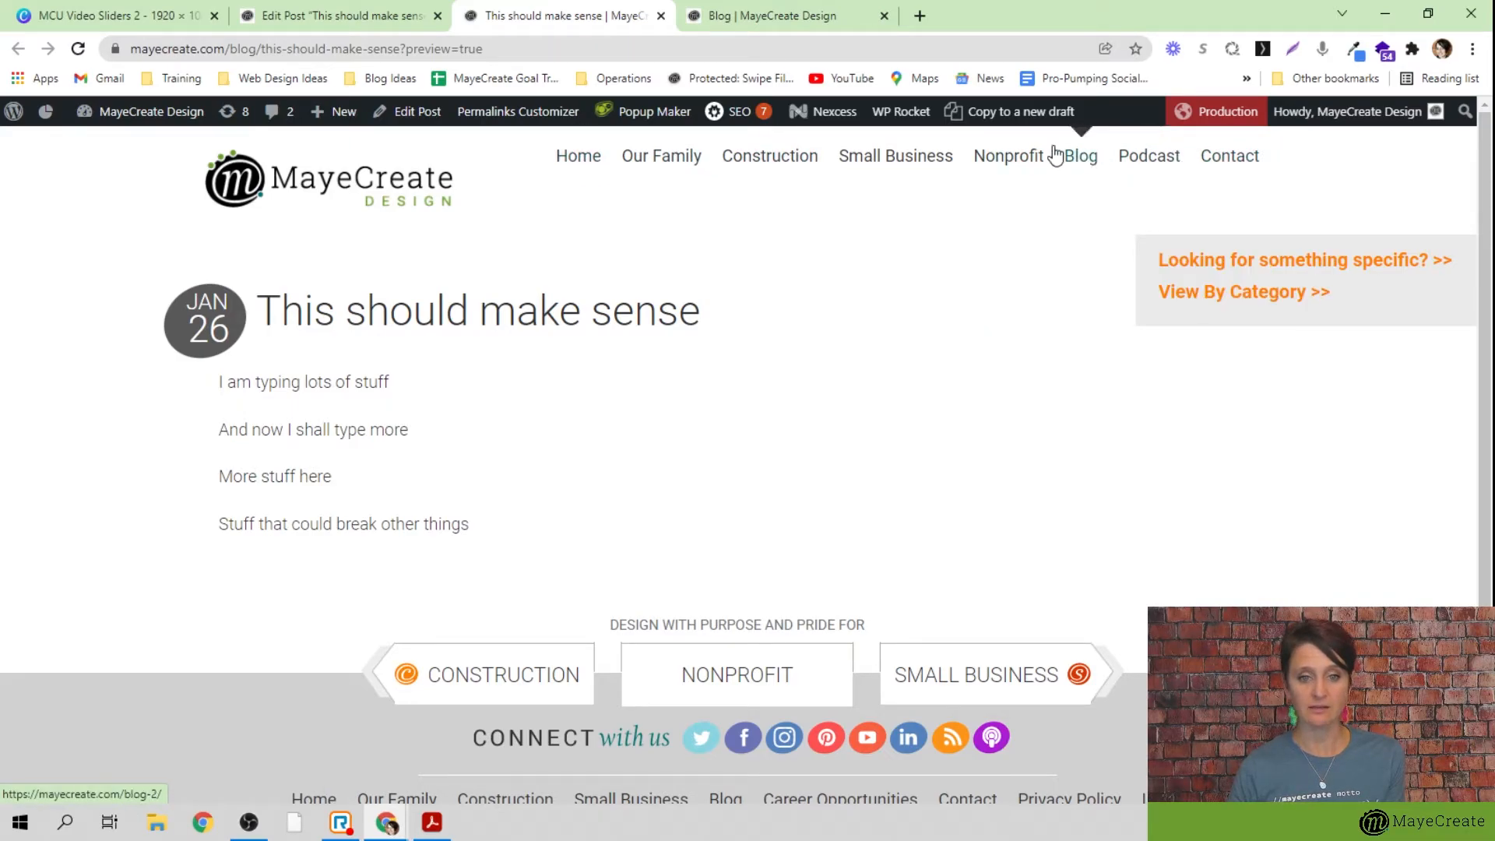
click(1079, 156)
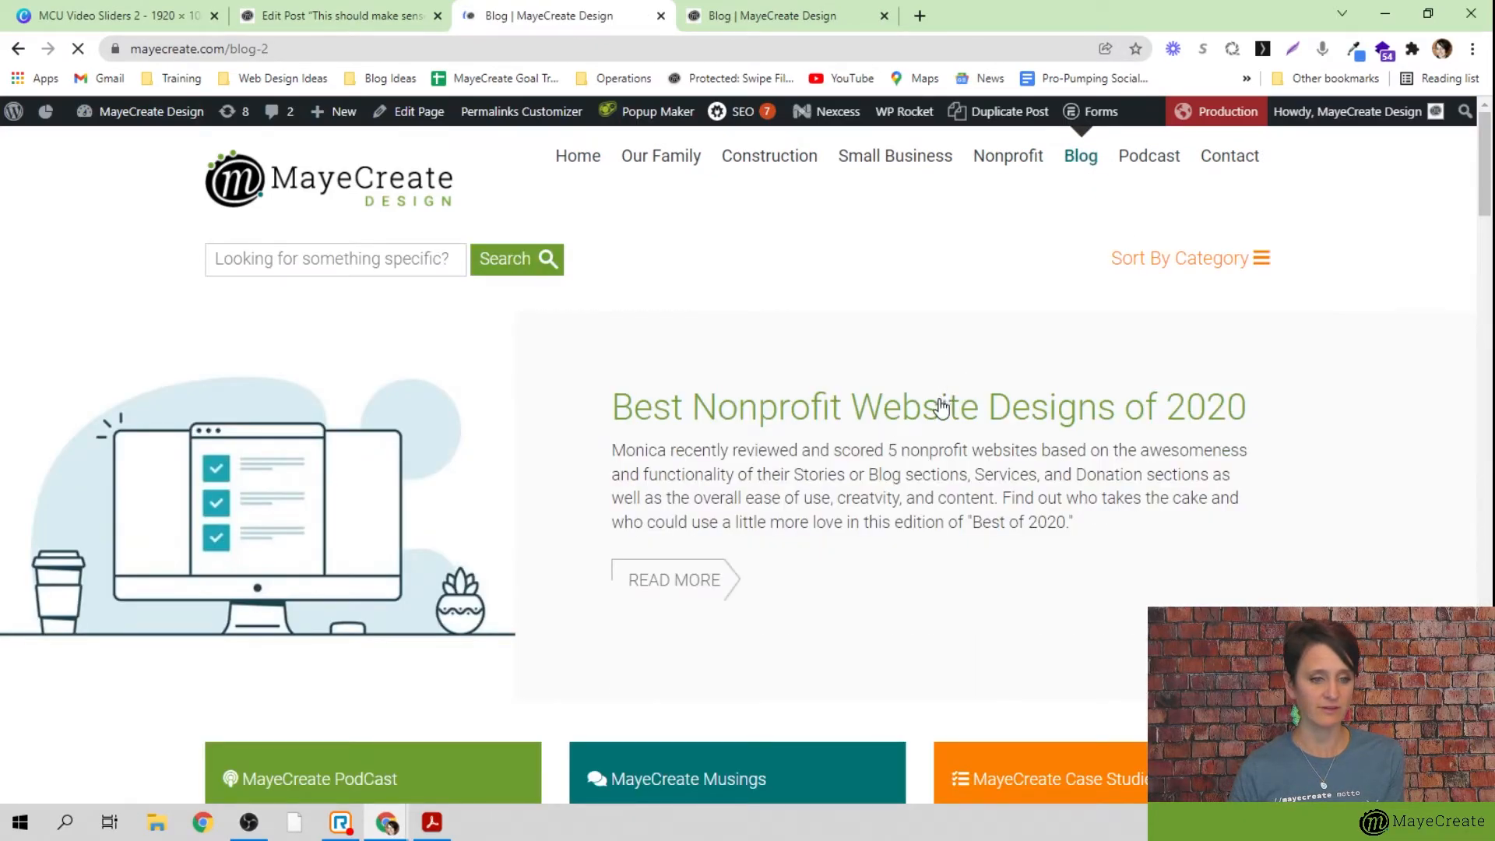
scroll(872, 424, down, 10)
scroll(872, 424, down, 3)
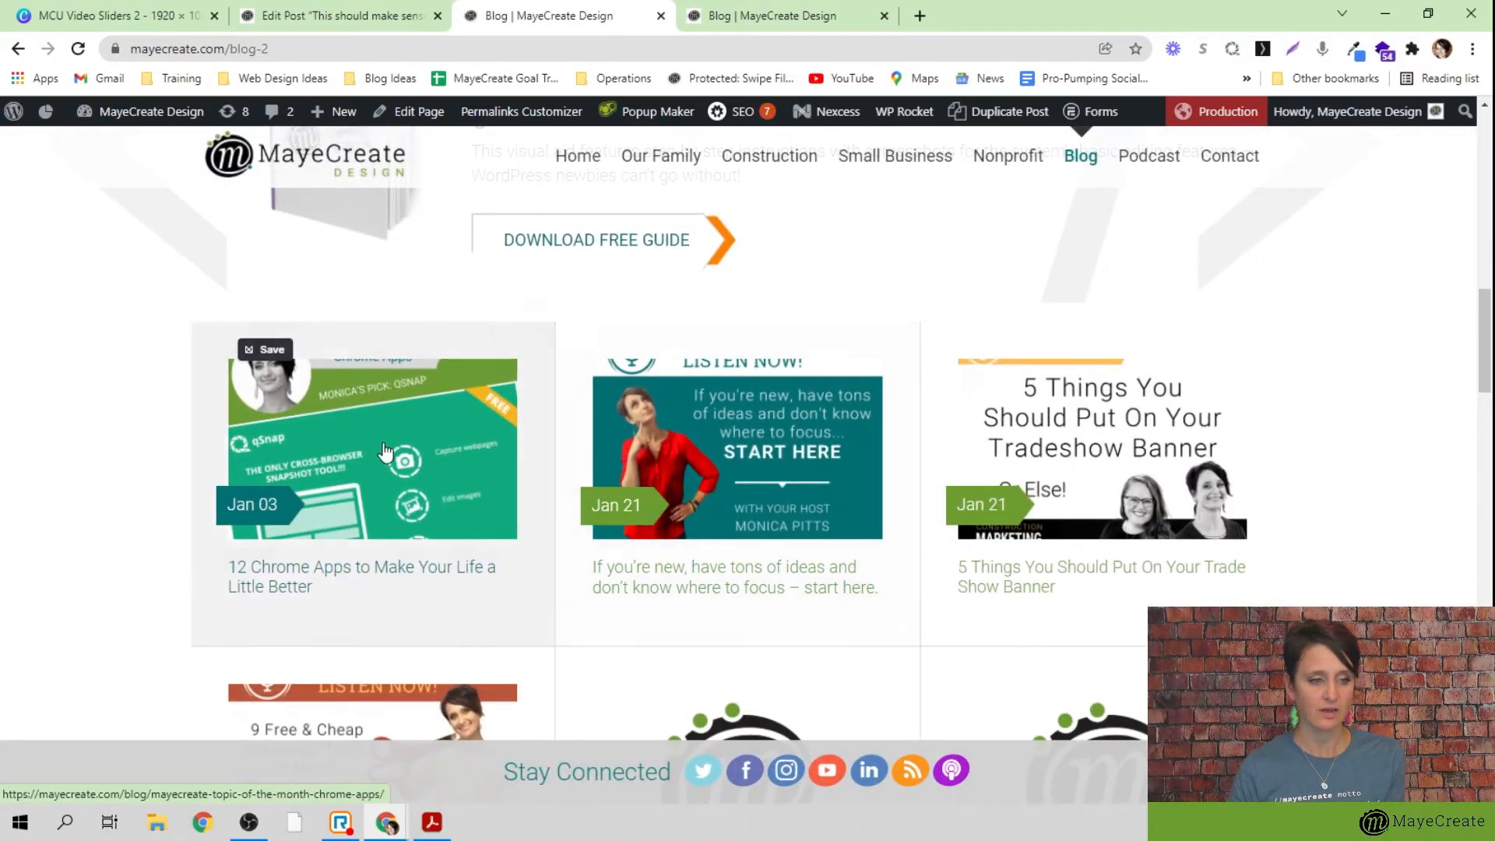
click(341, 460)
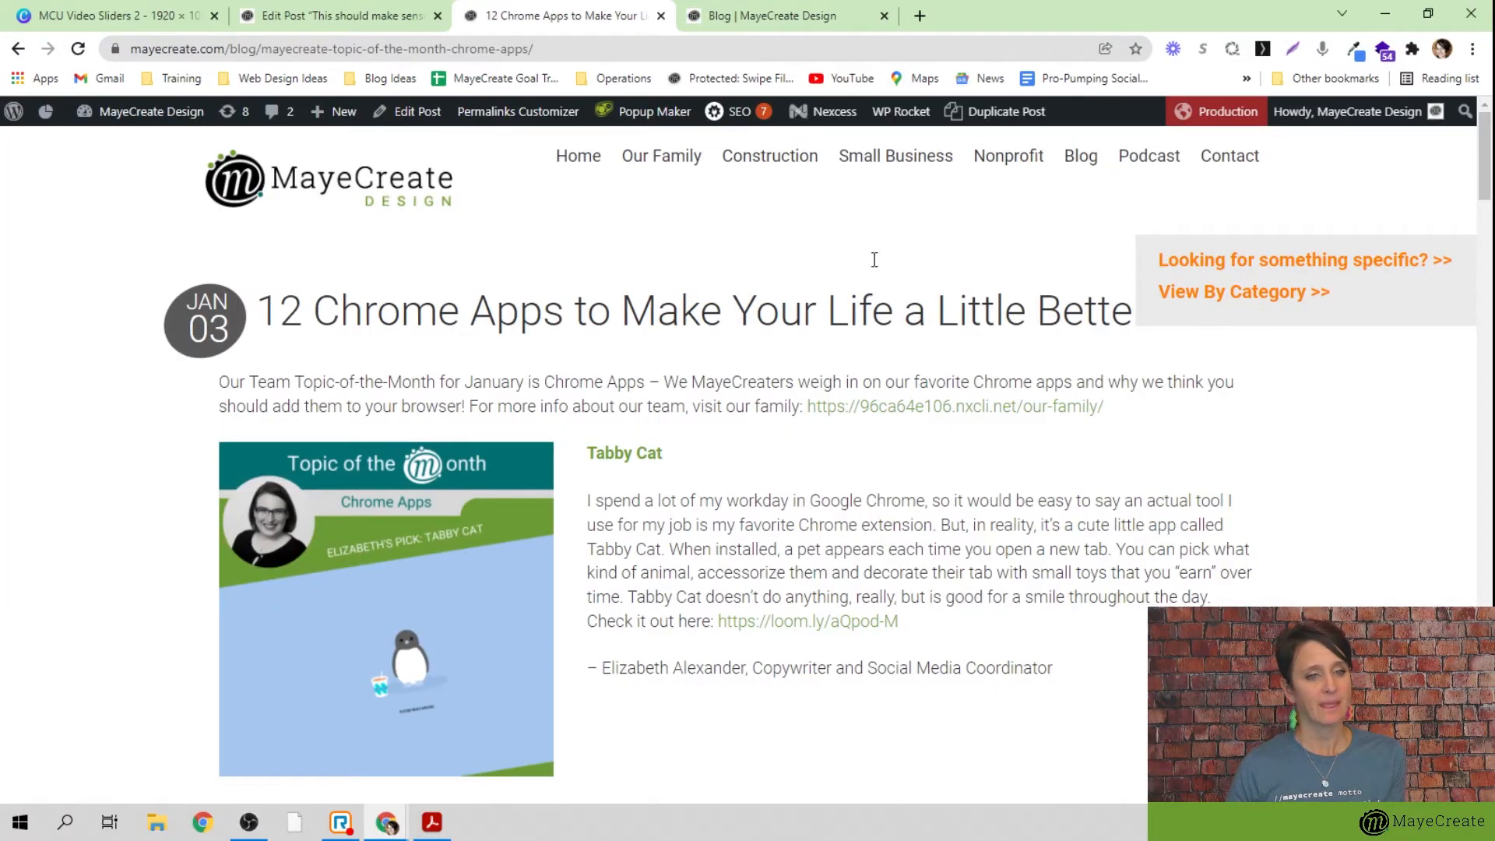
click(421, 117)
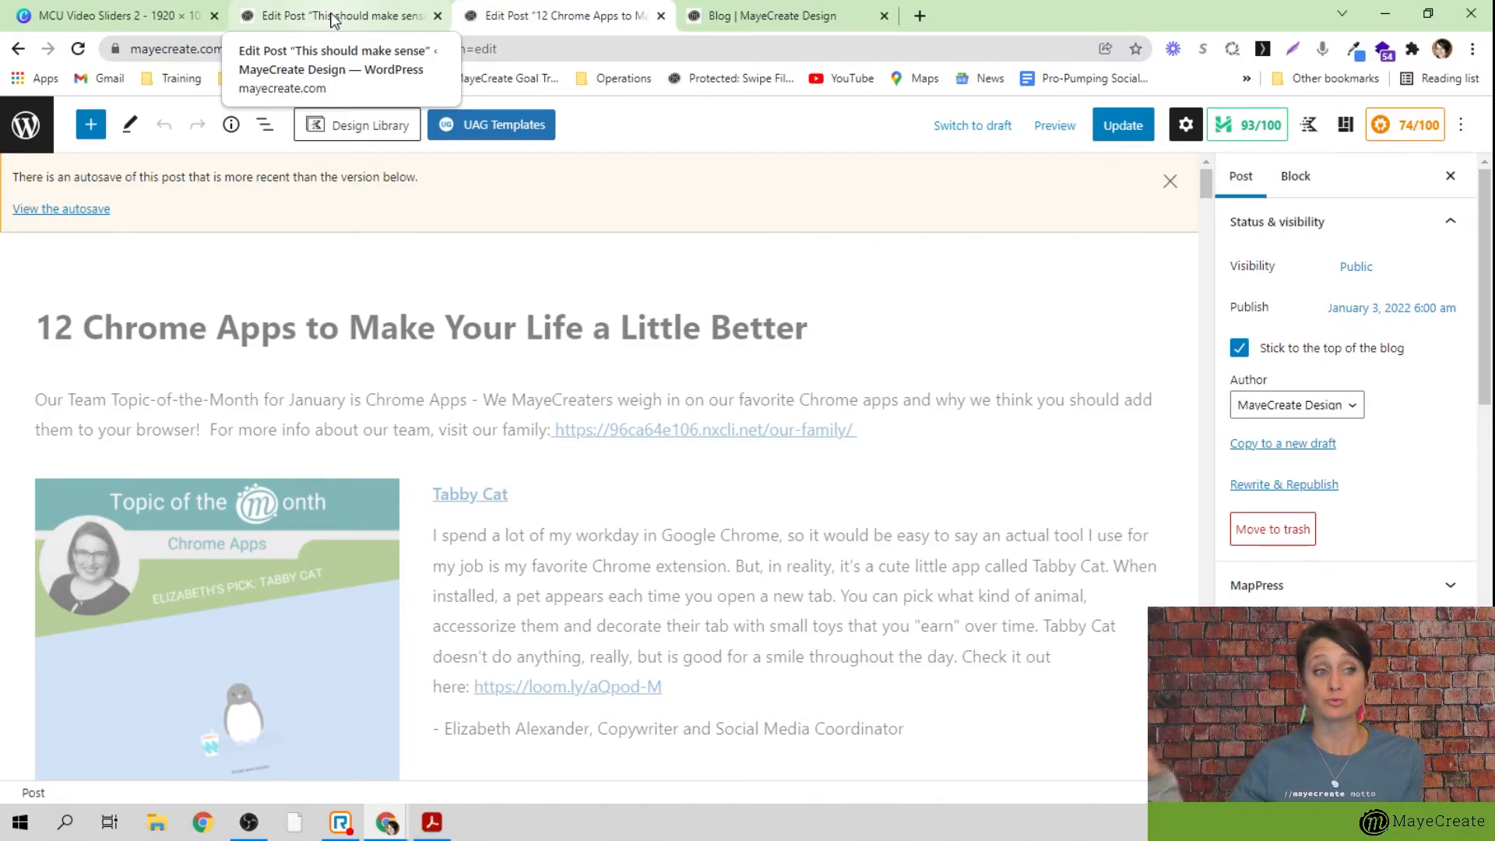
Go back to the "This should make sense" draft, return to the posts list and move that draft to the trash
click(332, 18)
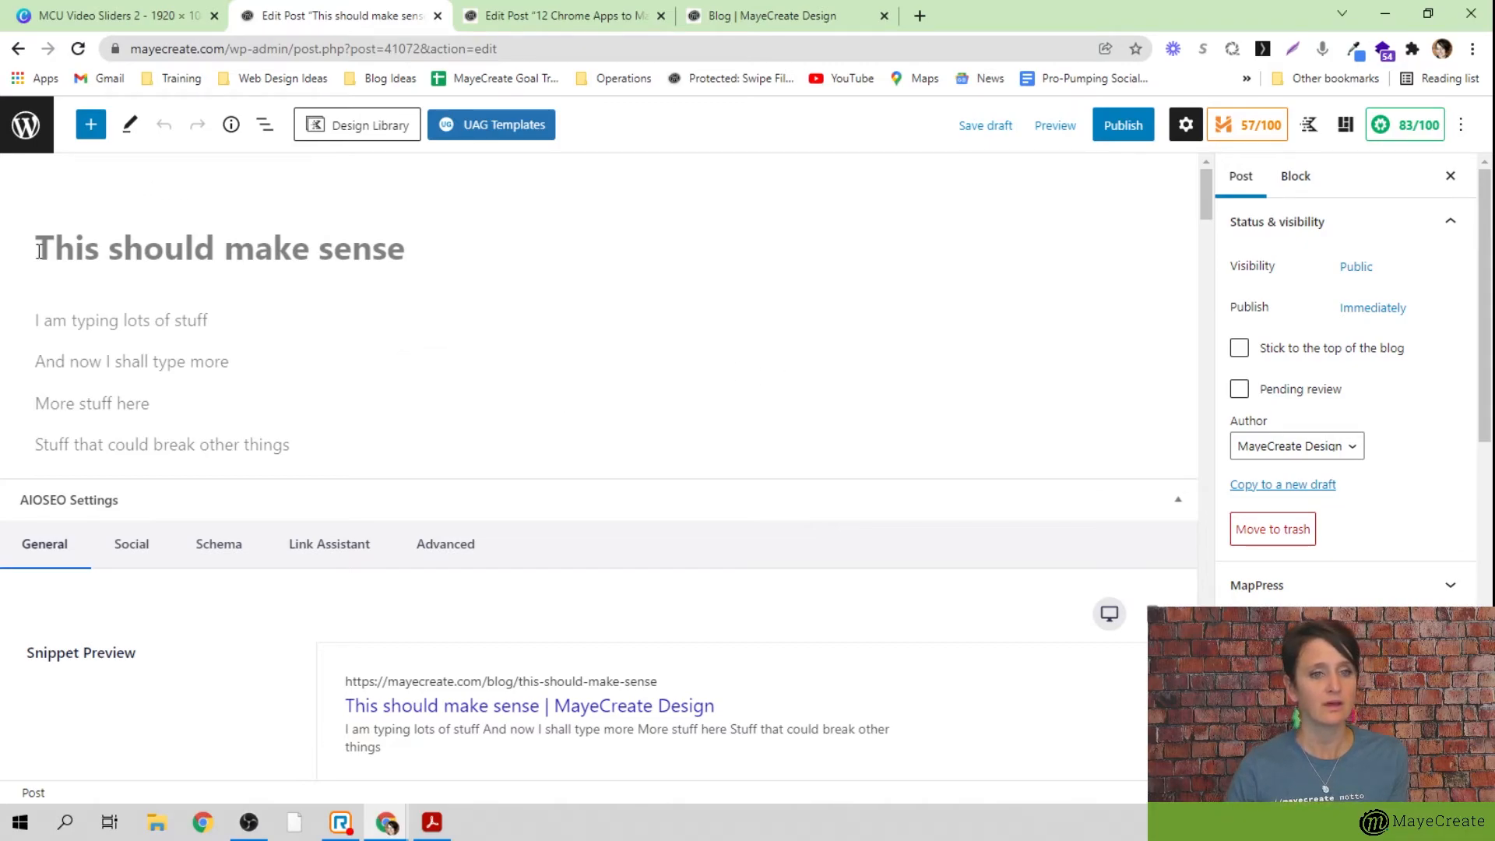
click(26, 128)
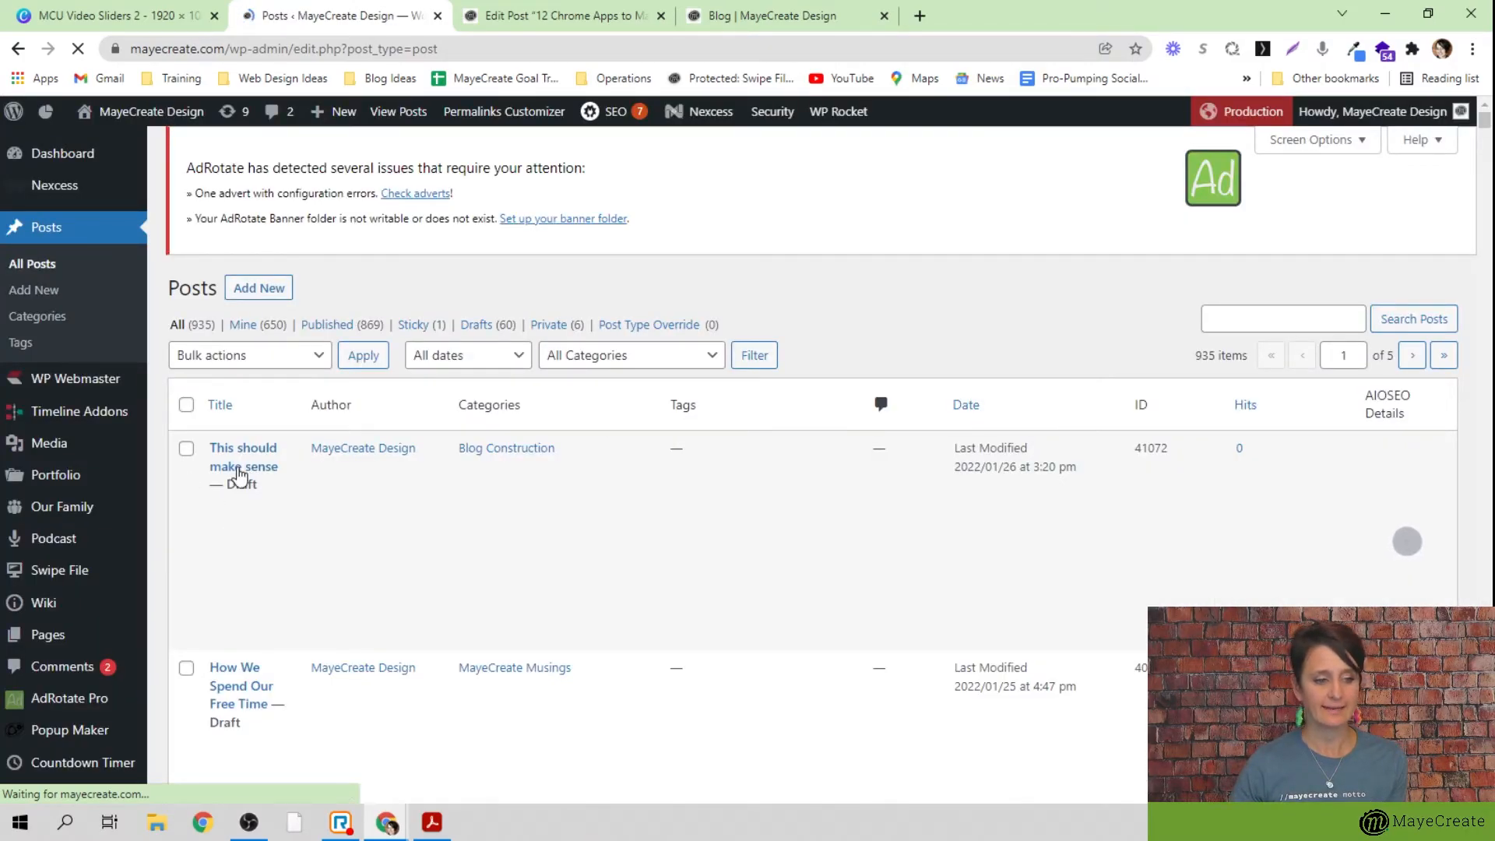
mouse_move(220, 495)
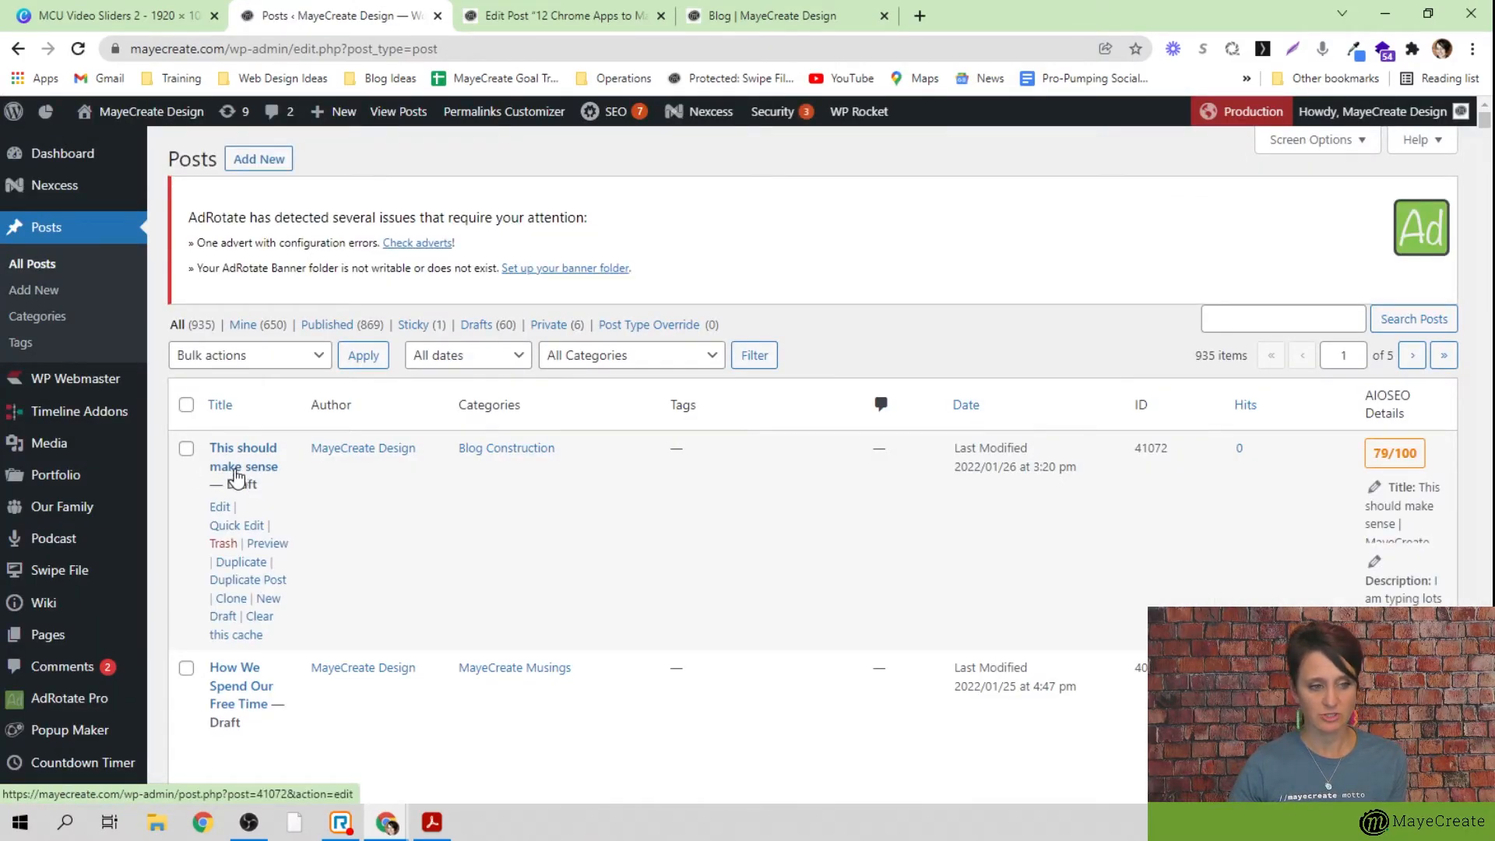
click(224, 547)
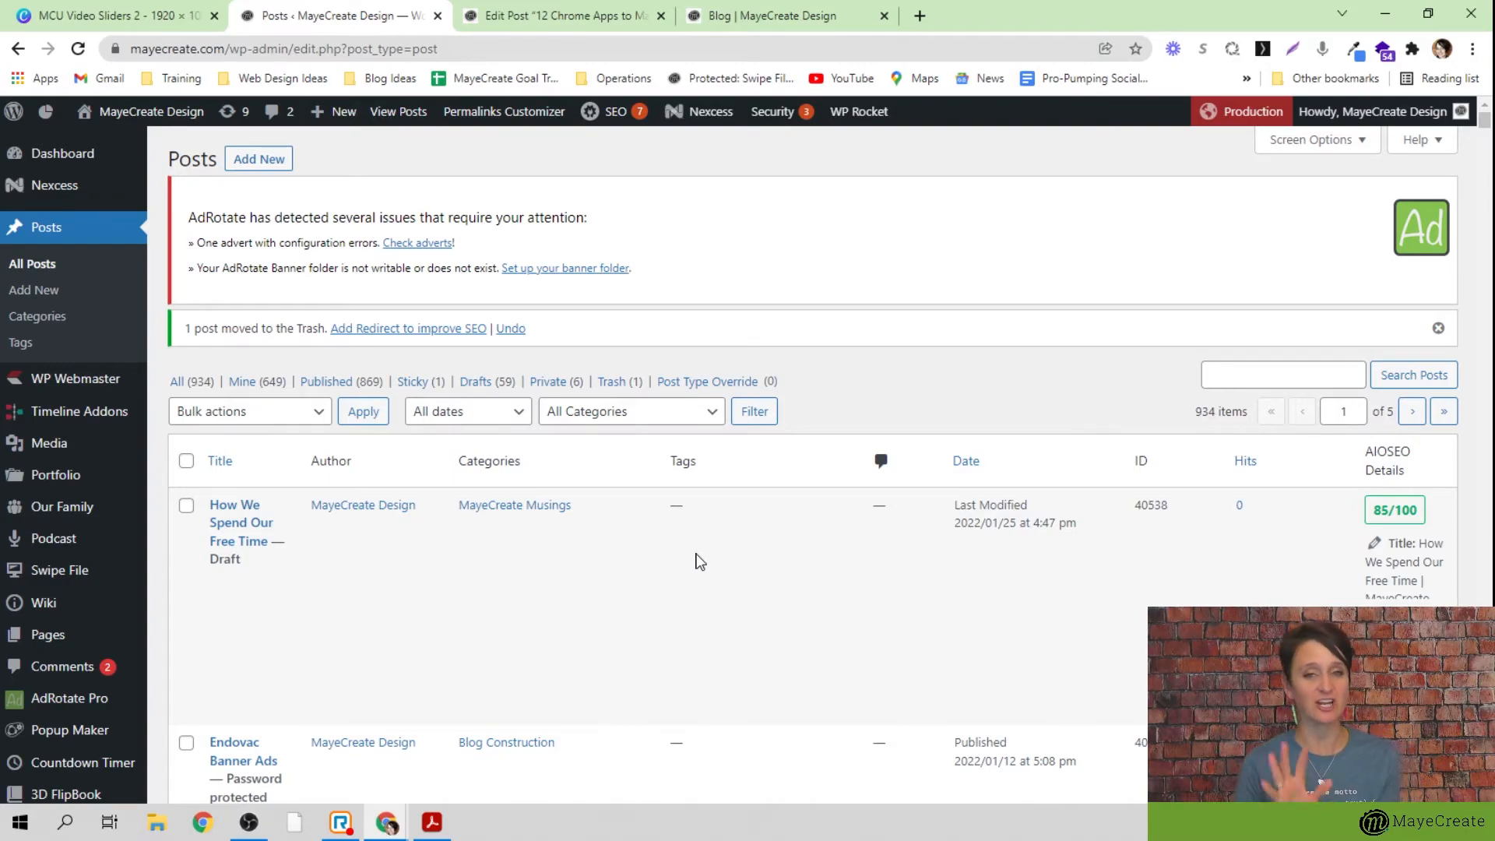
Select posts in the list and look over the available bulk actions
click(312, 411)
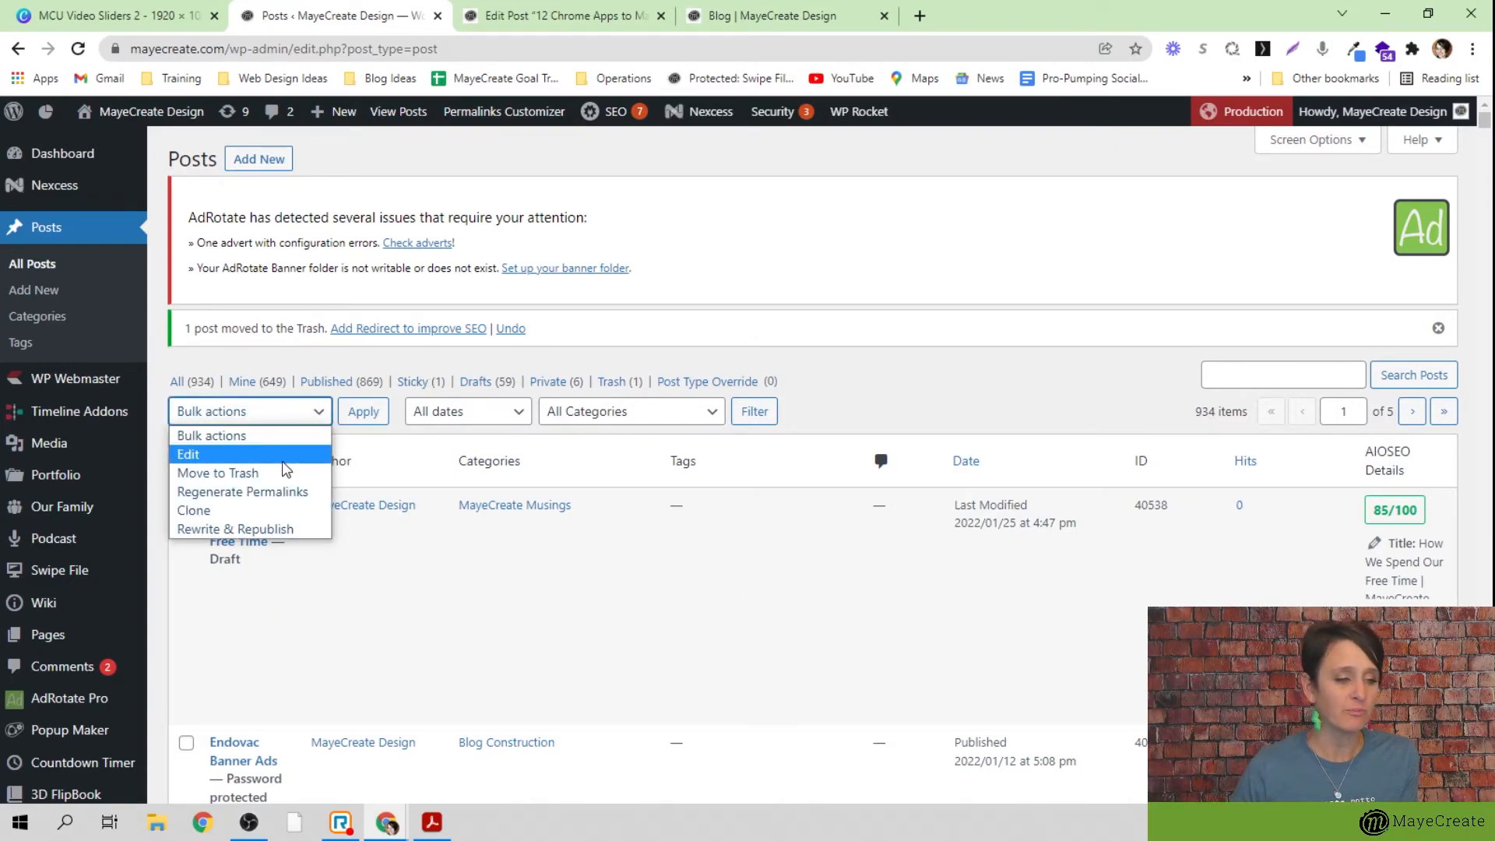
click(577, 615)
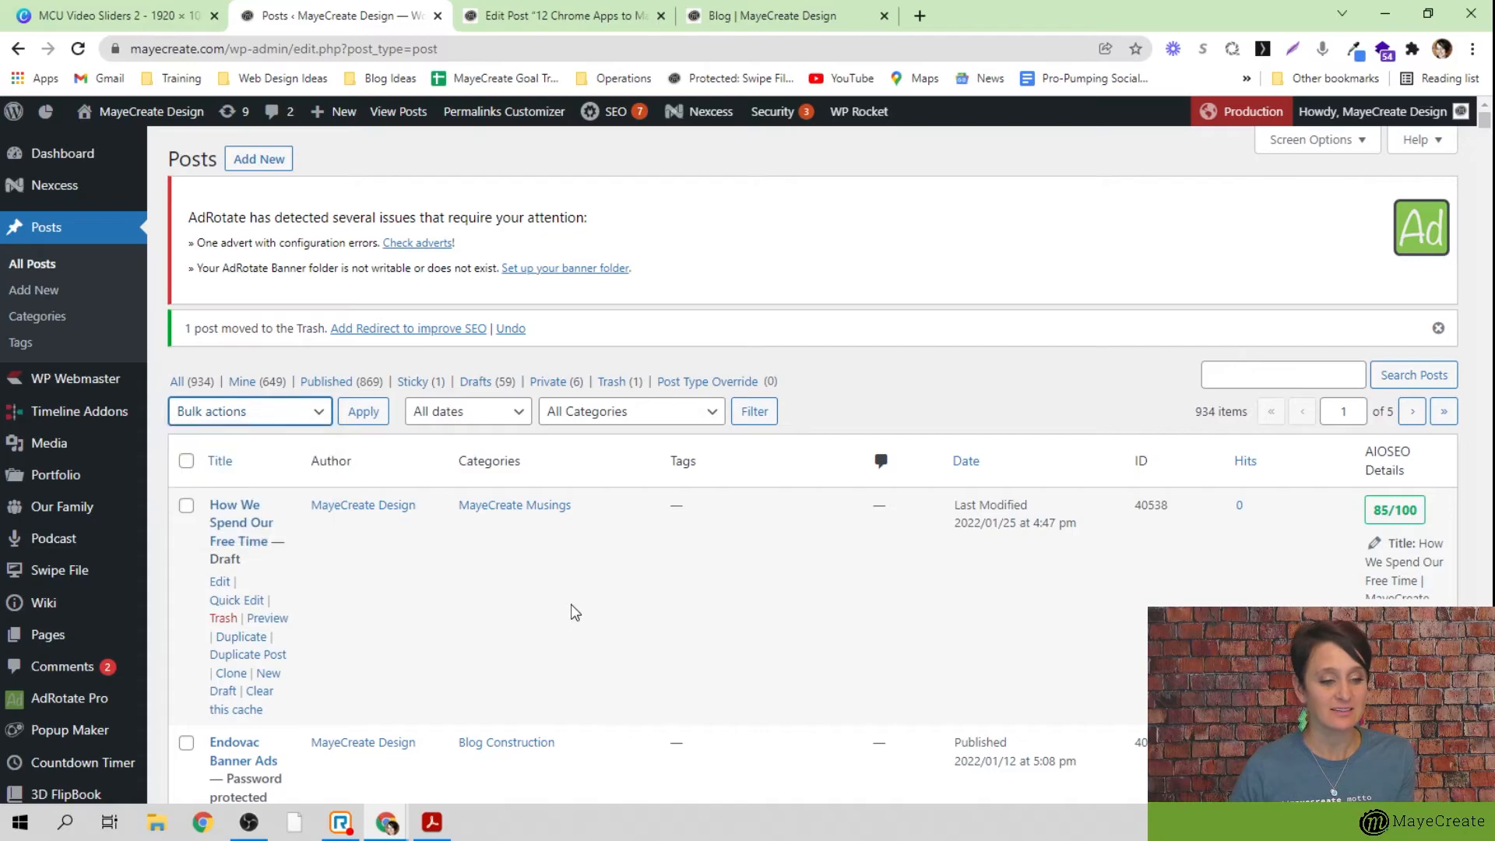
click(186, 461)
click(303, 420)
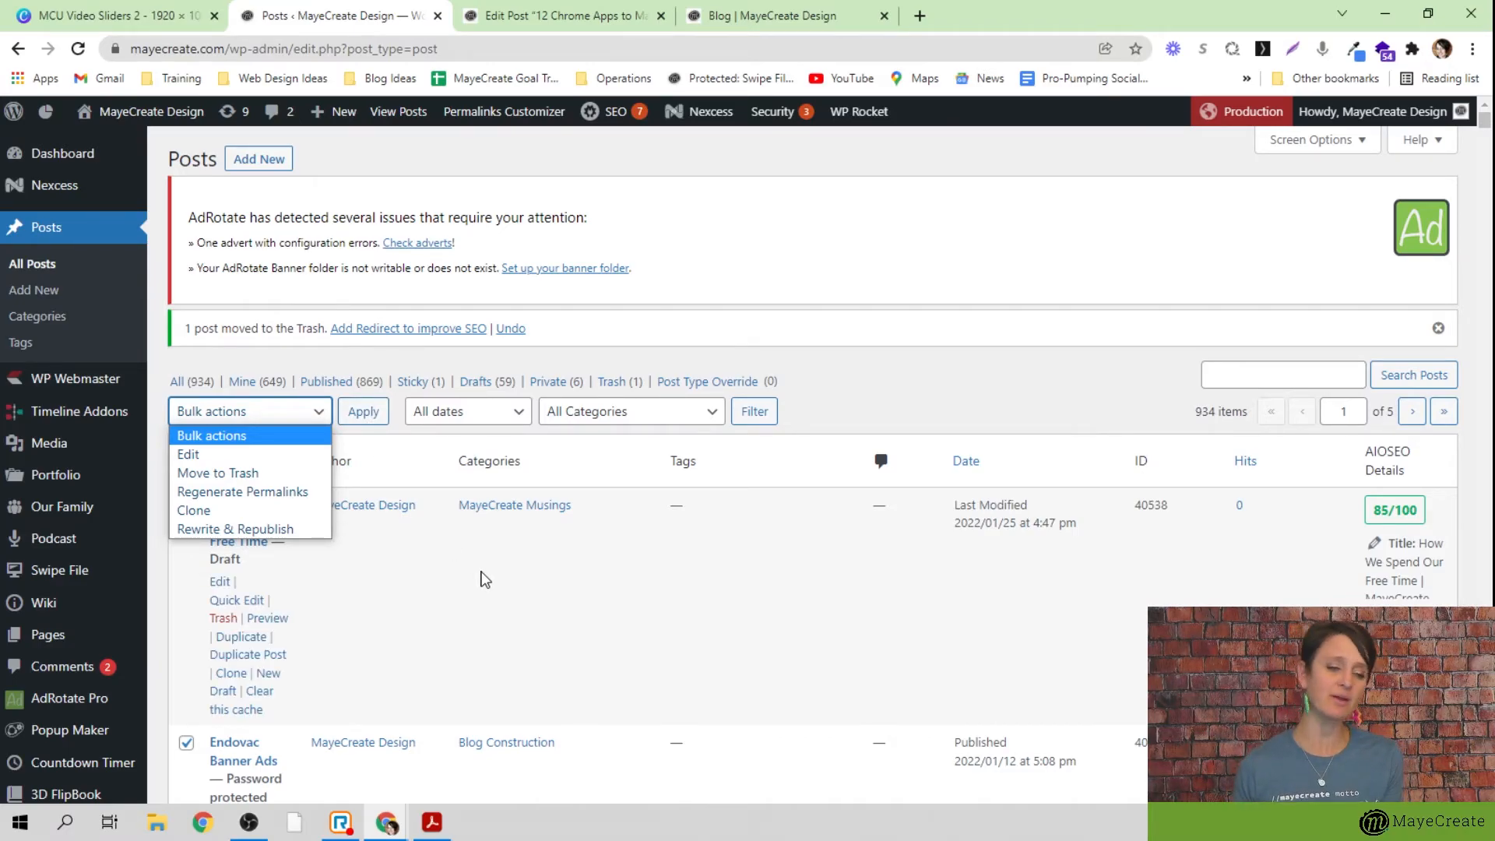
Restore "This should make sense" from the trash and return to the list of all posts
click(612, 384)
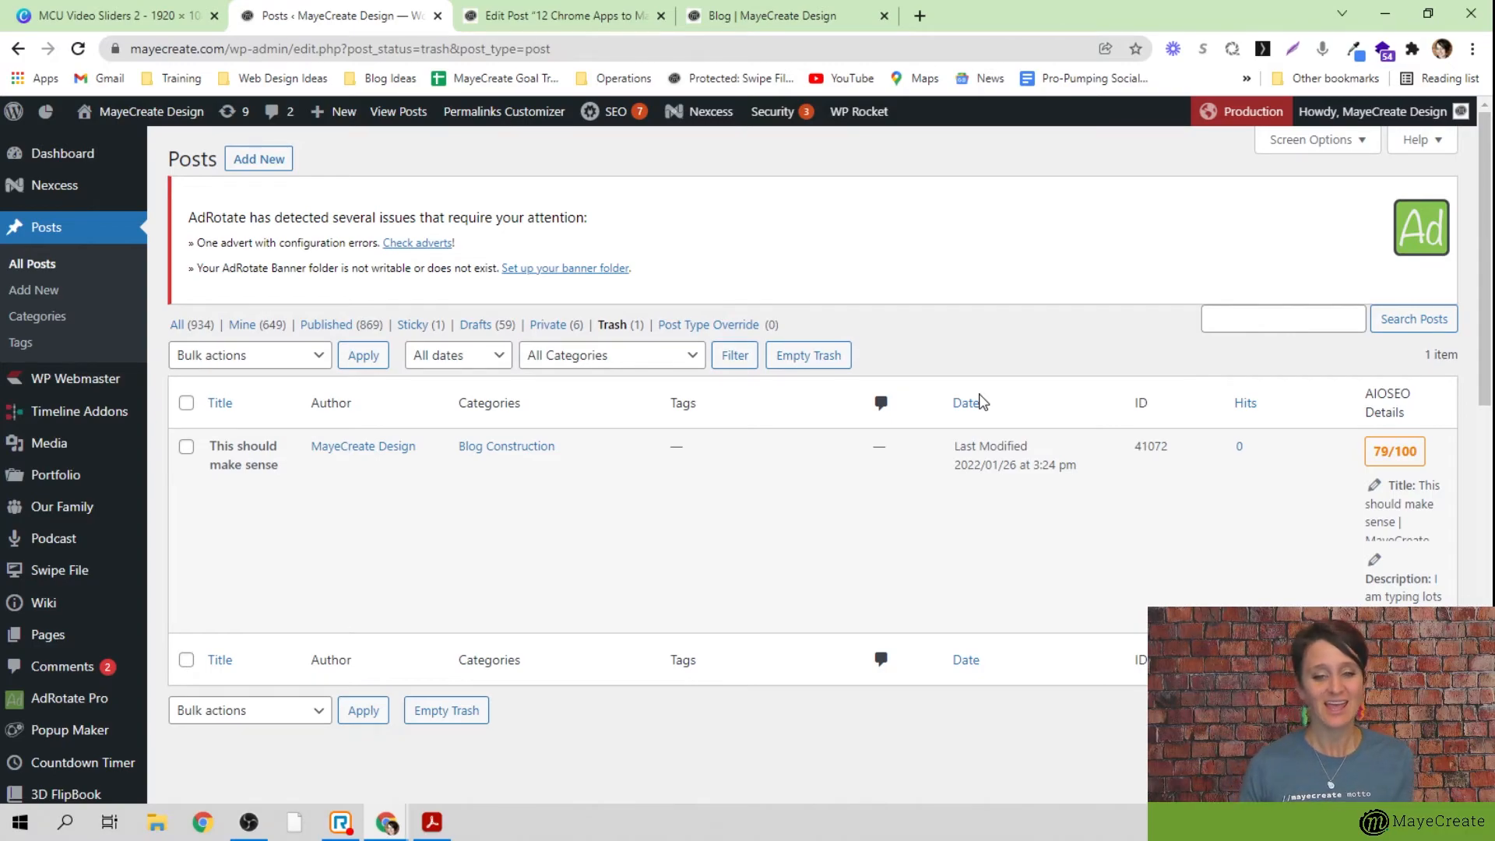
mouse_move(236, 458)
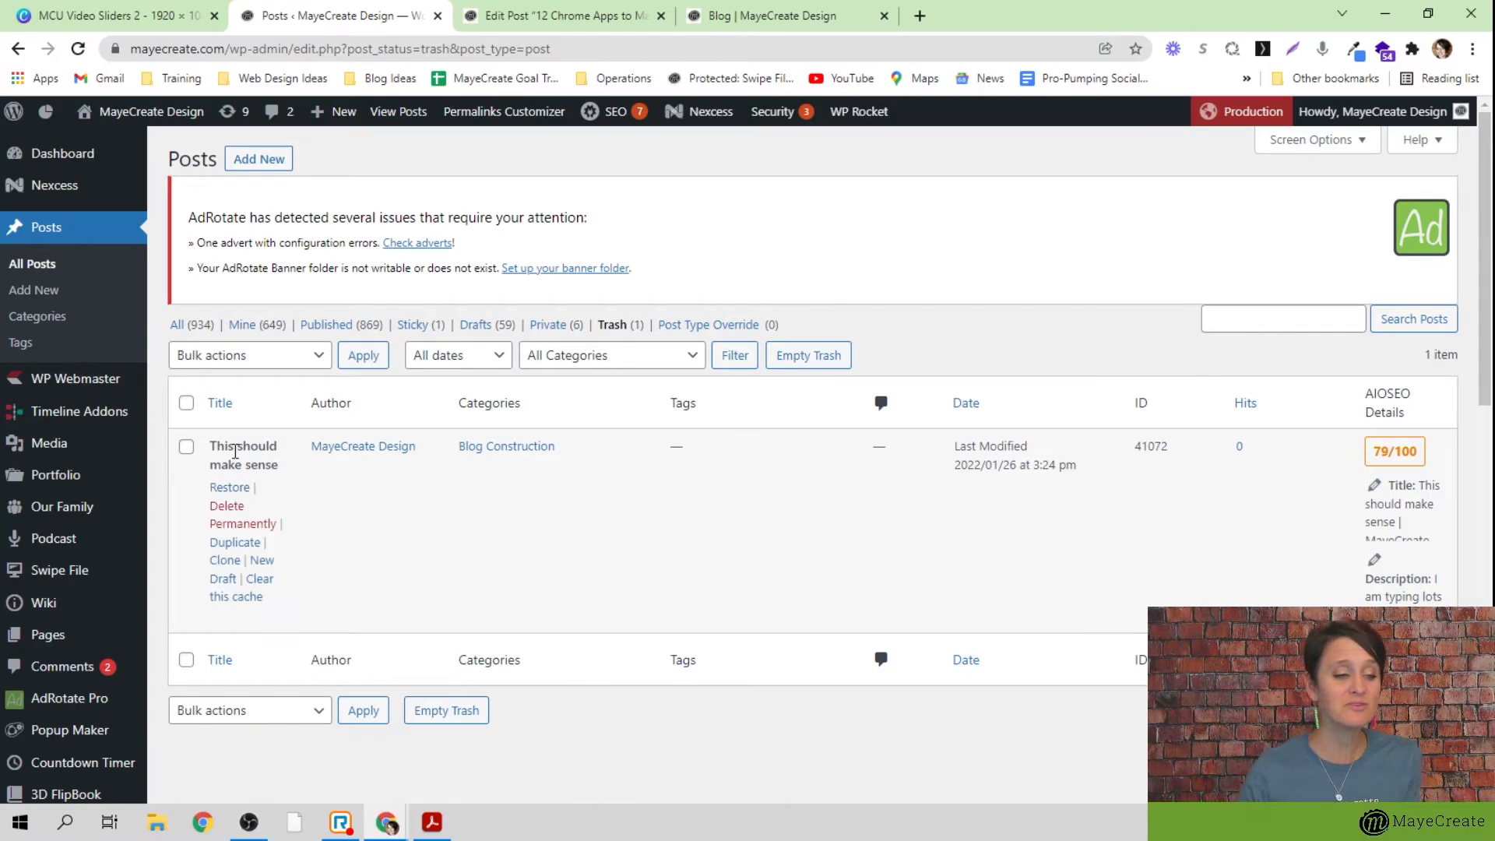
click(229, 492)
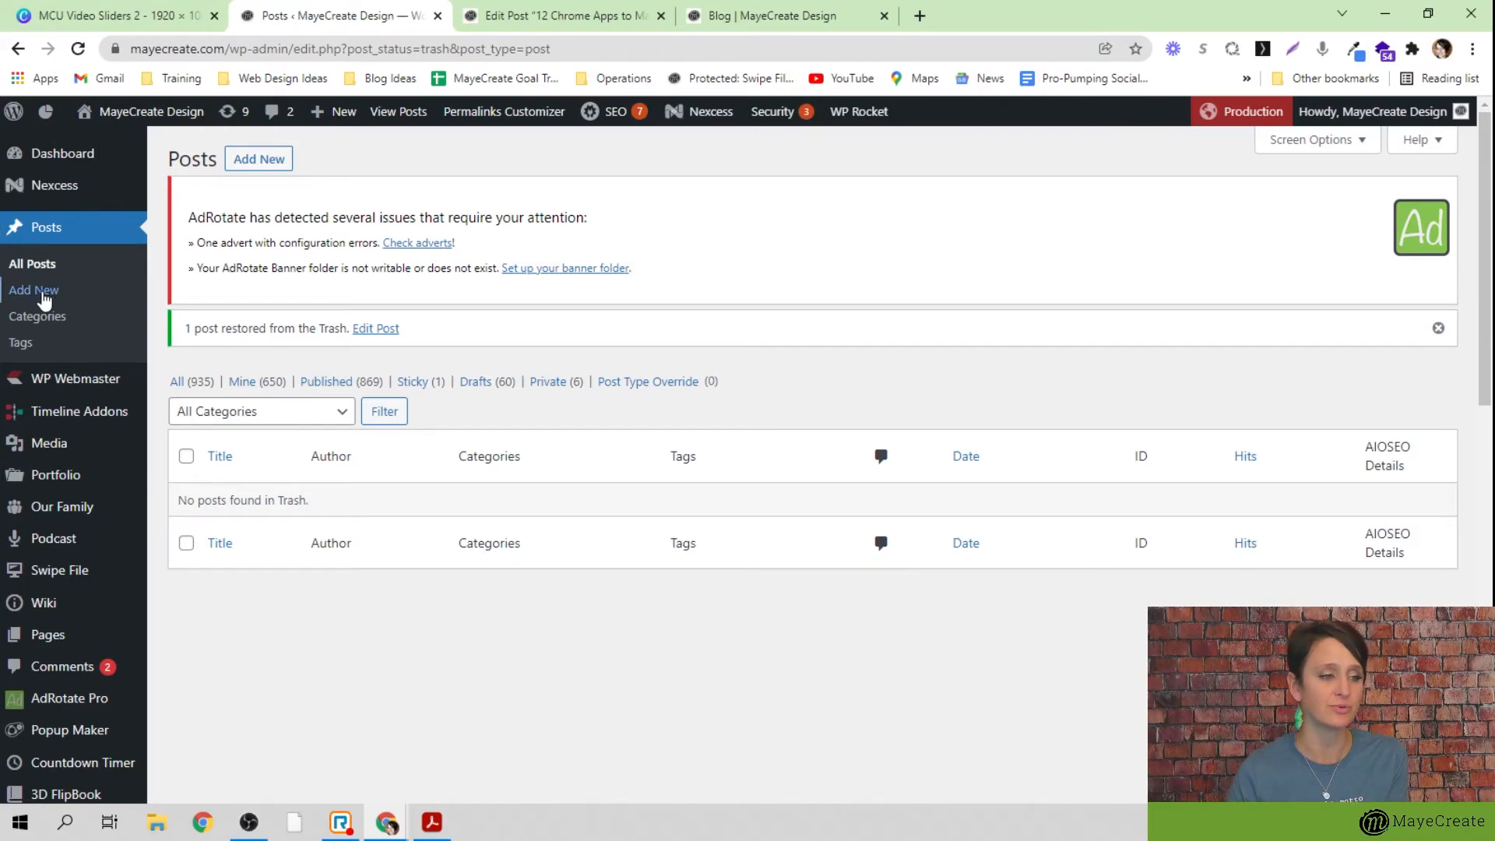
click(183, 383)
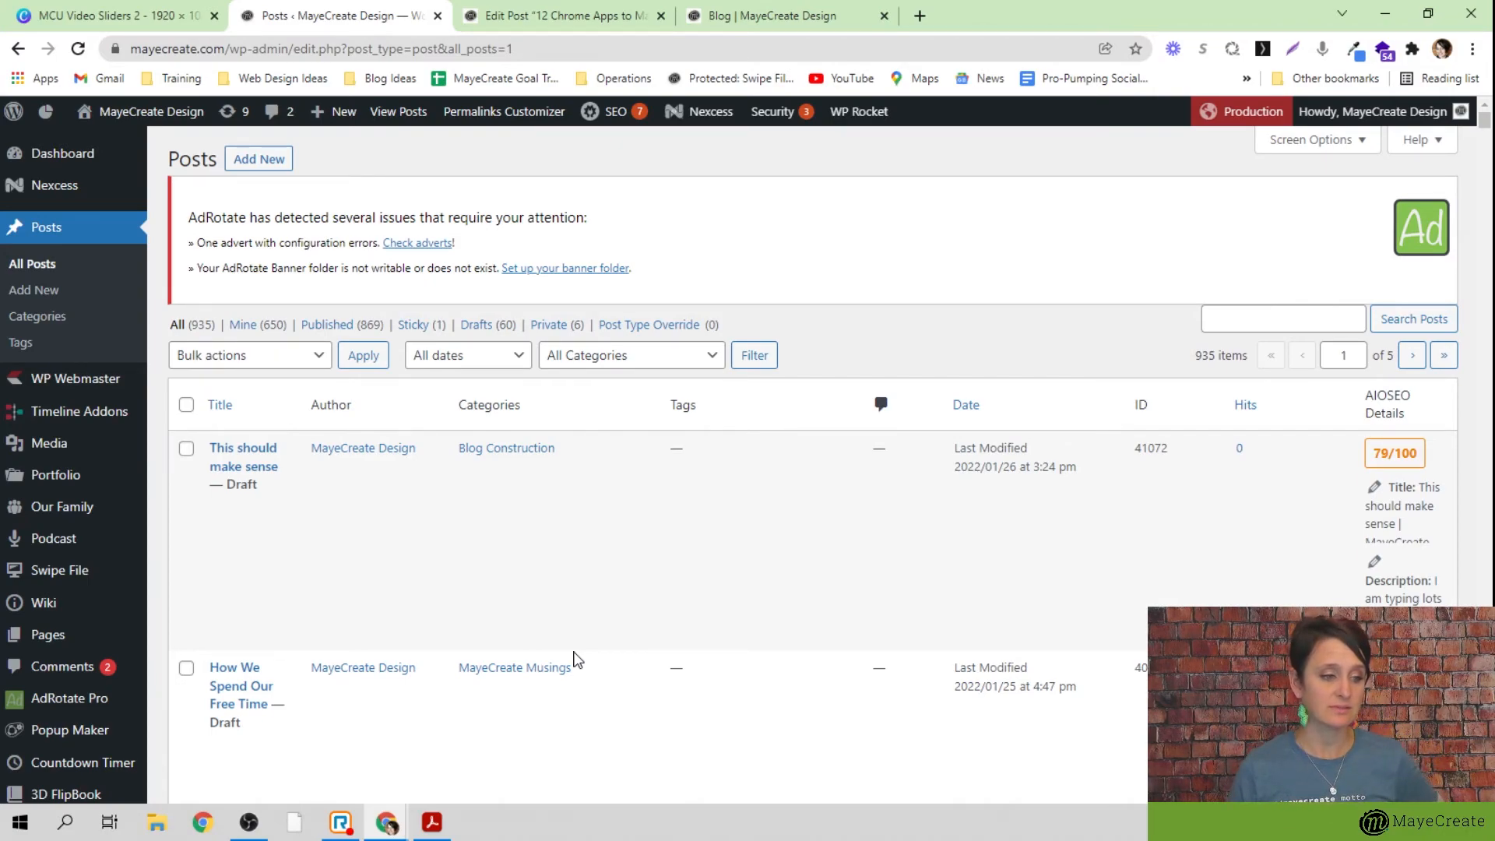
Select the posts "This should make sense", "How We Spend Our Free Time" and "Endovac Banner Ads" in the list
click(186, 449)
click(186, 669)
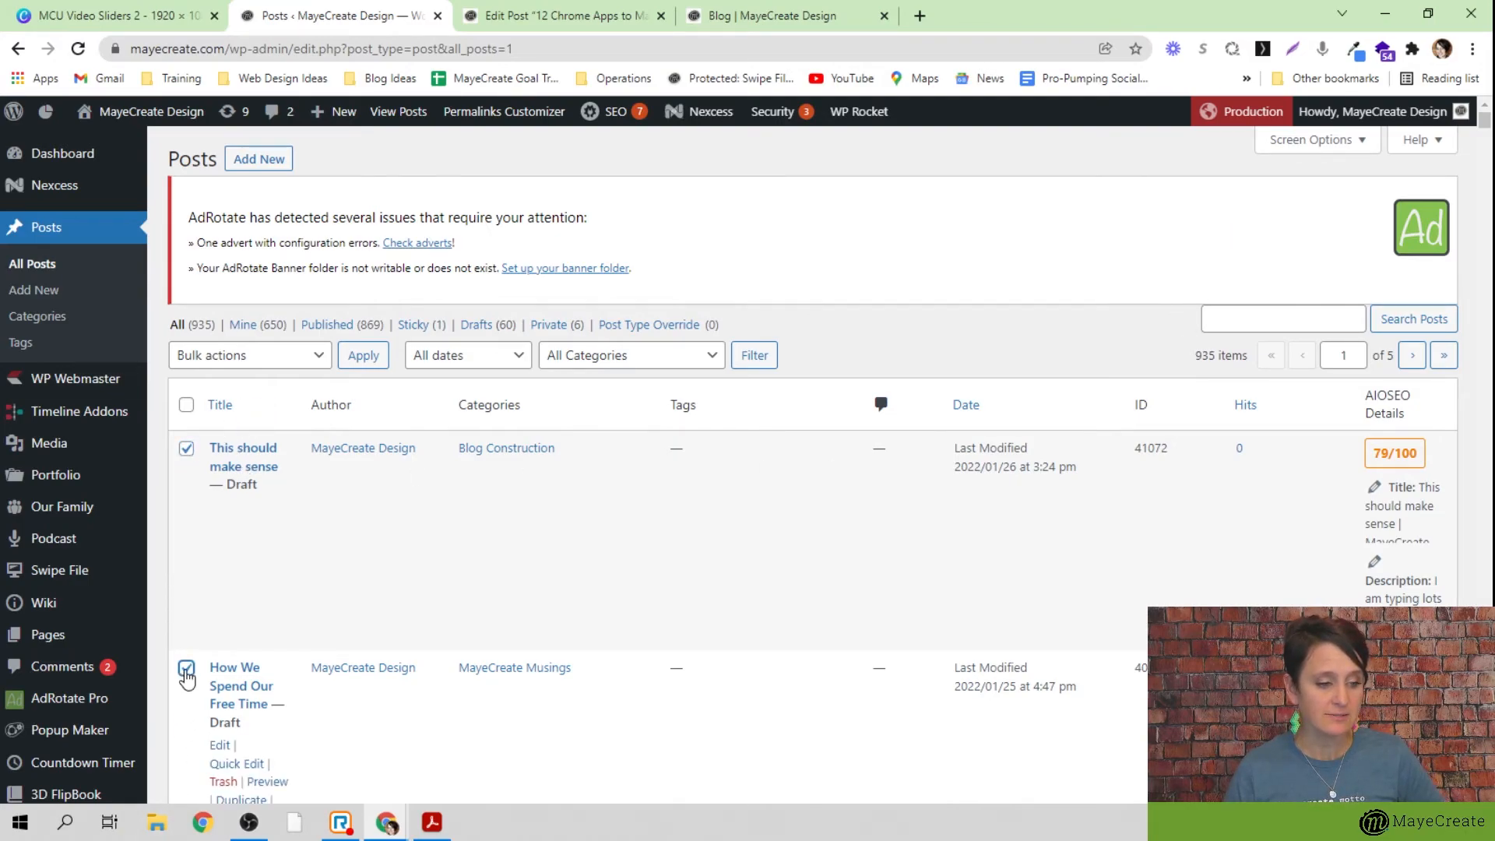
scroll(186, 675, down, 2)
click(186, 719)
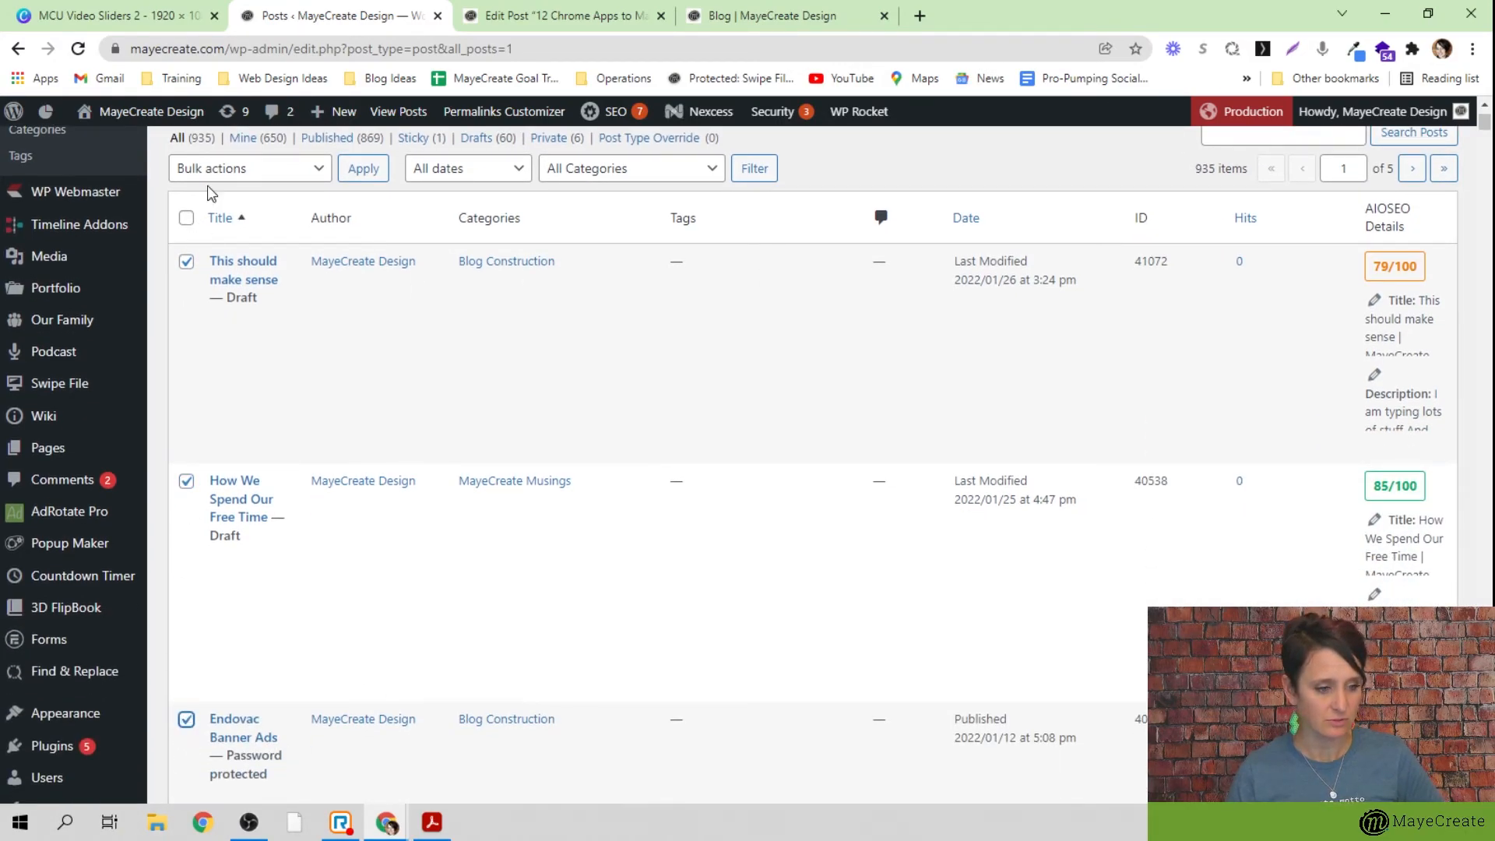
Open Quick Edit for "This should make sense" and toggle its Construction Blogging category on and back off
scroll(420, 470, up, 1)
click(239, 433)
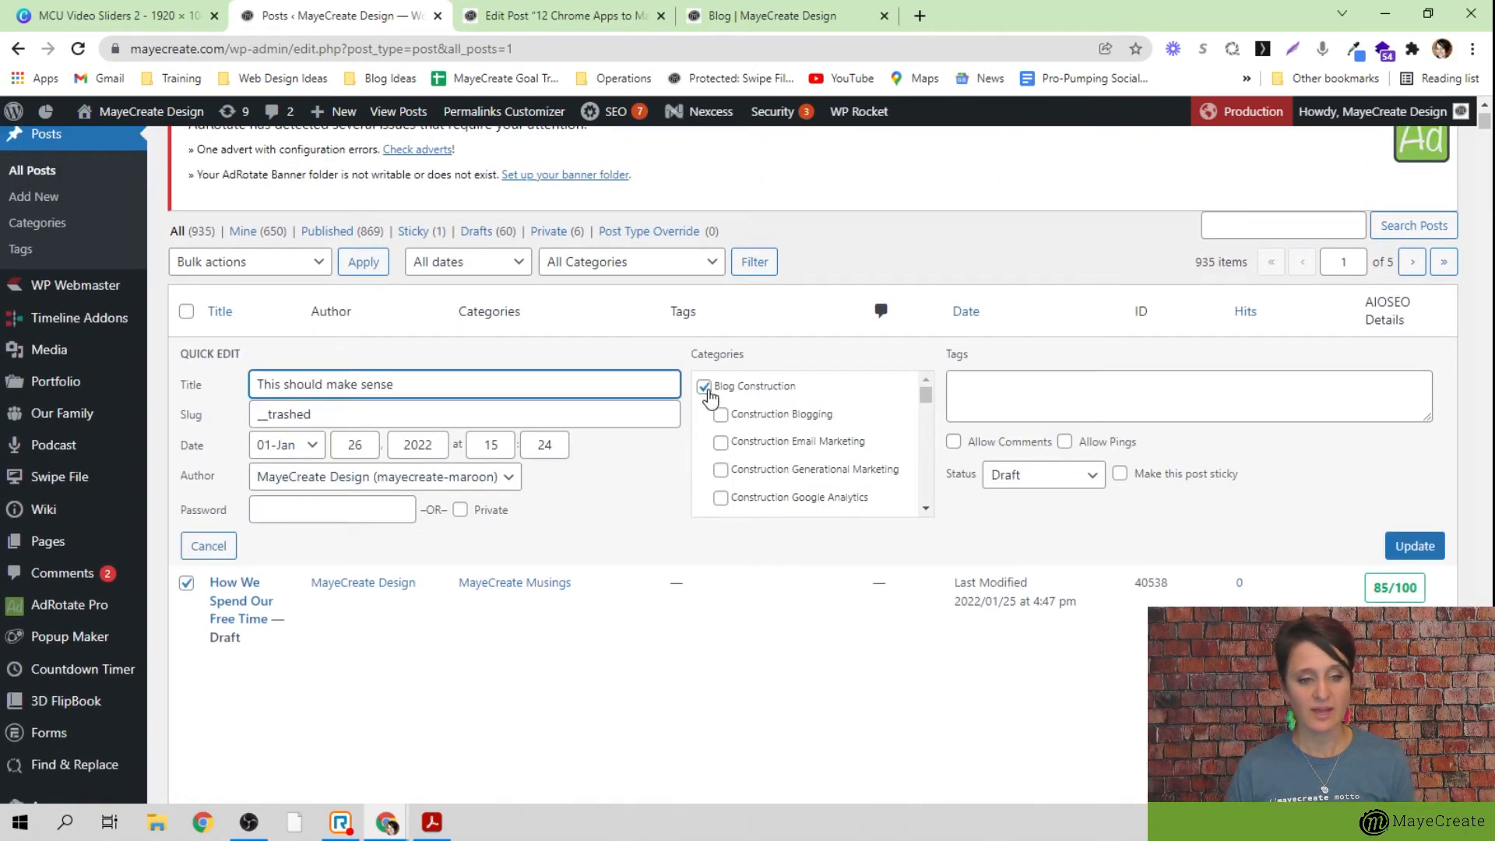
click(720, 415)
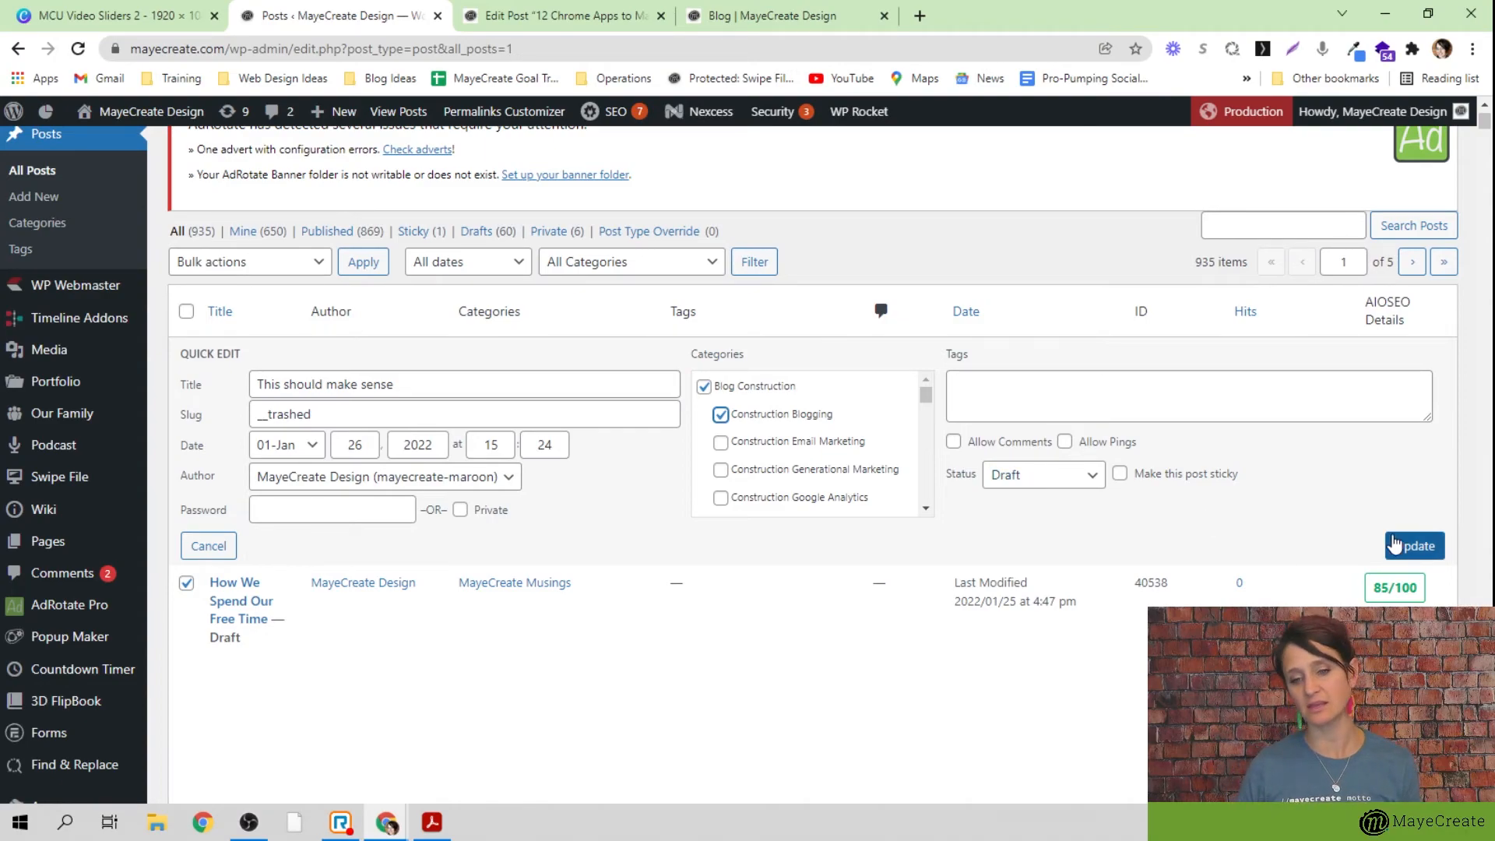
click(720, 415)
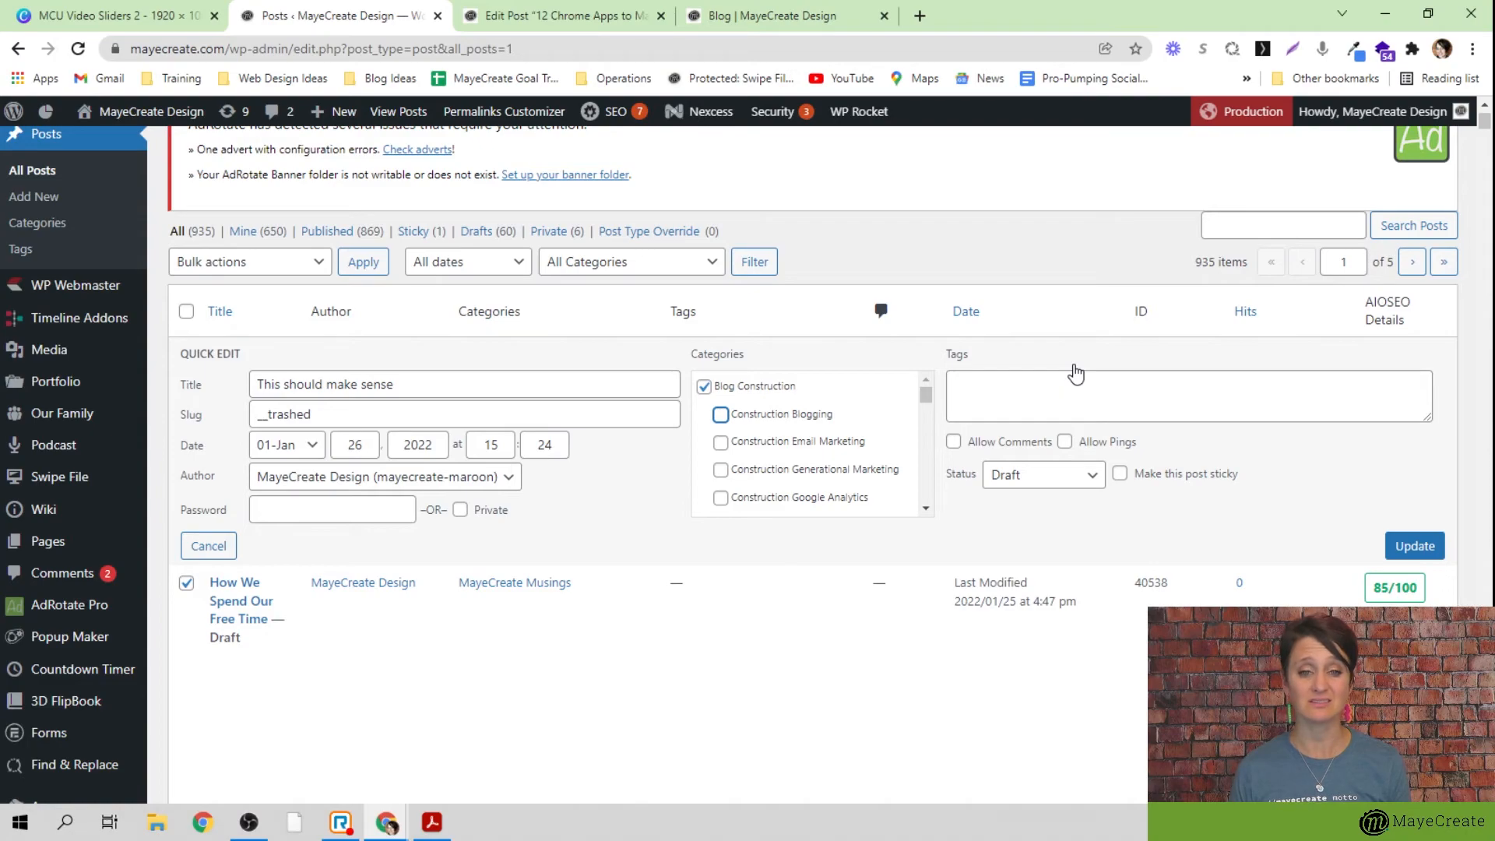
Look over the tags field and the status options in the post's Quick Edit form
click(964, 393)
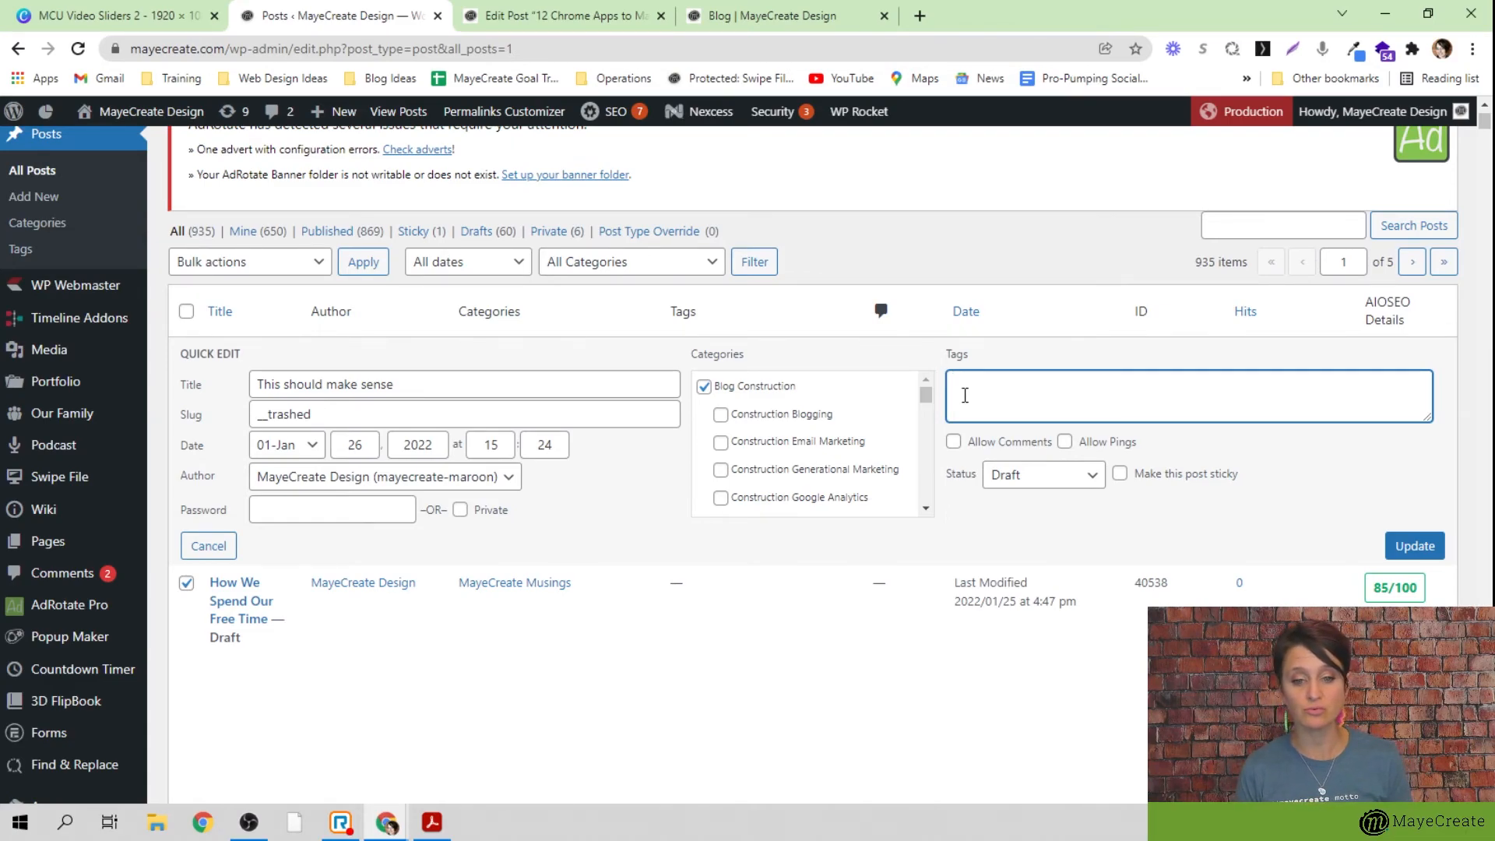
click(1016, 475)
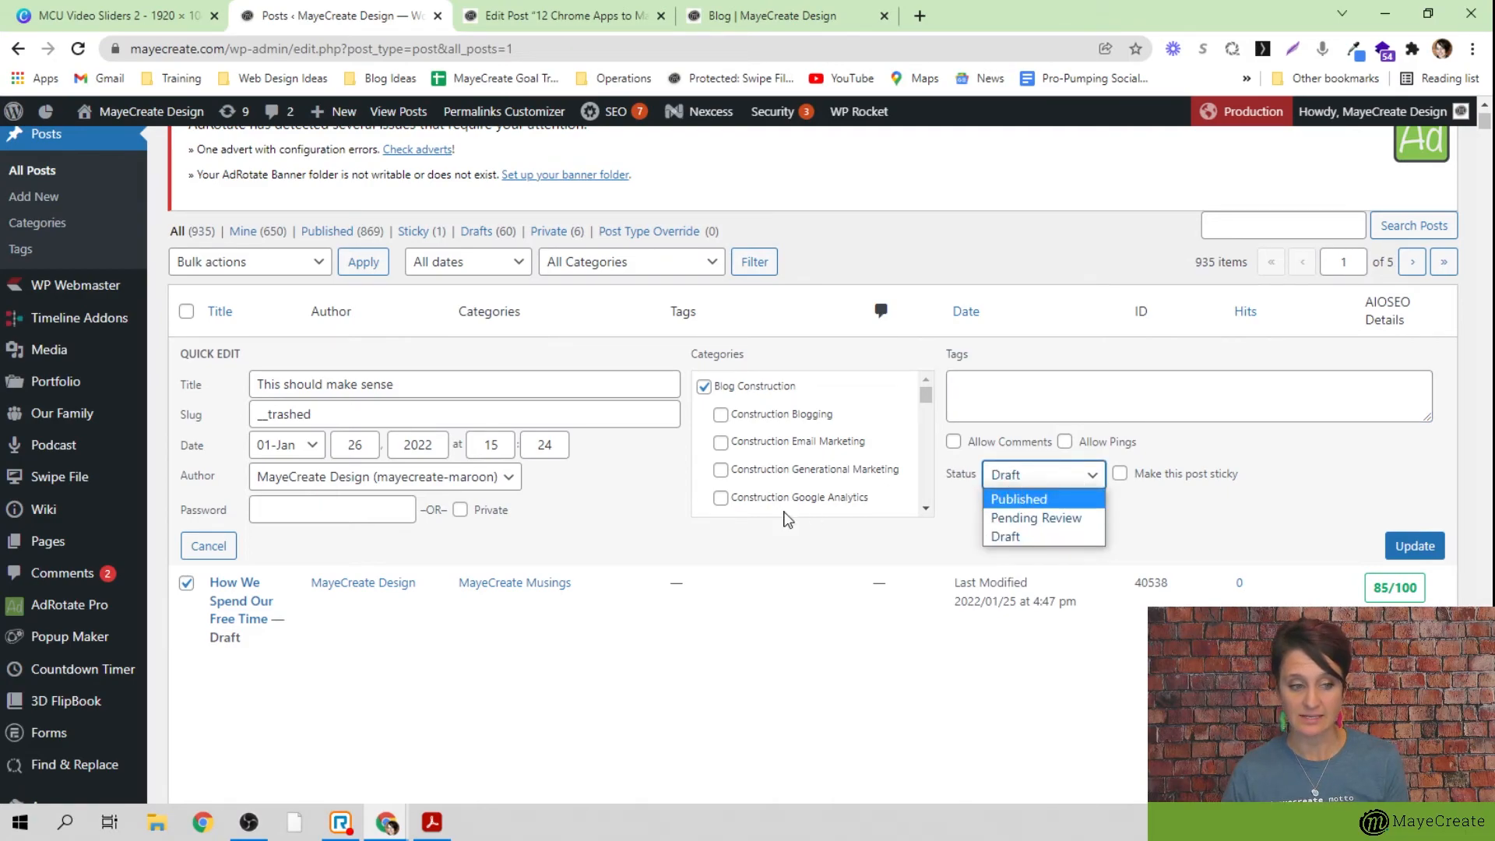
click(617, 525)
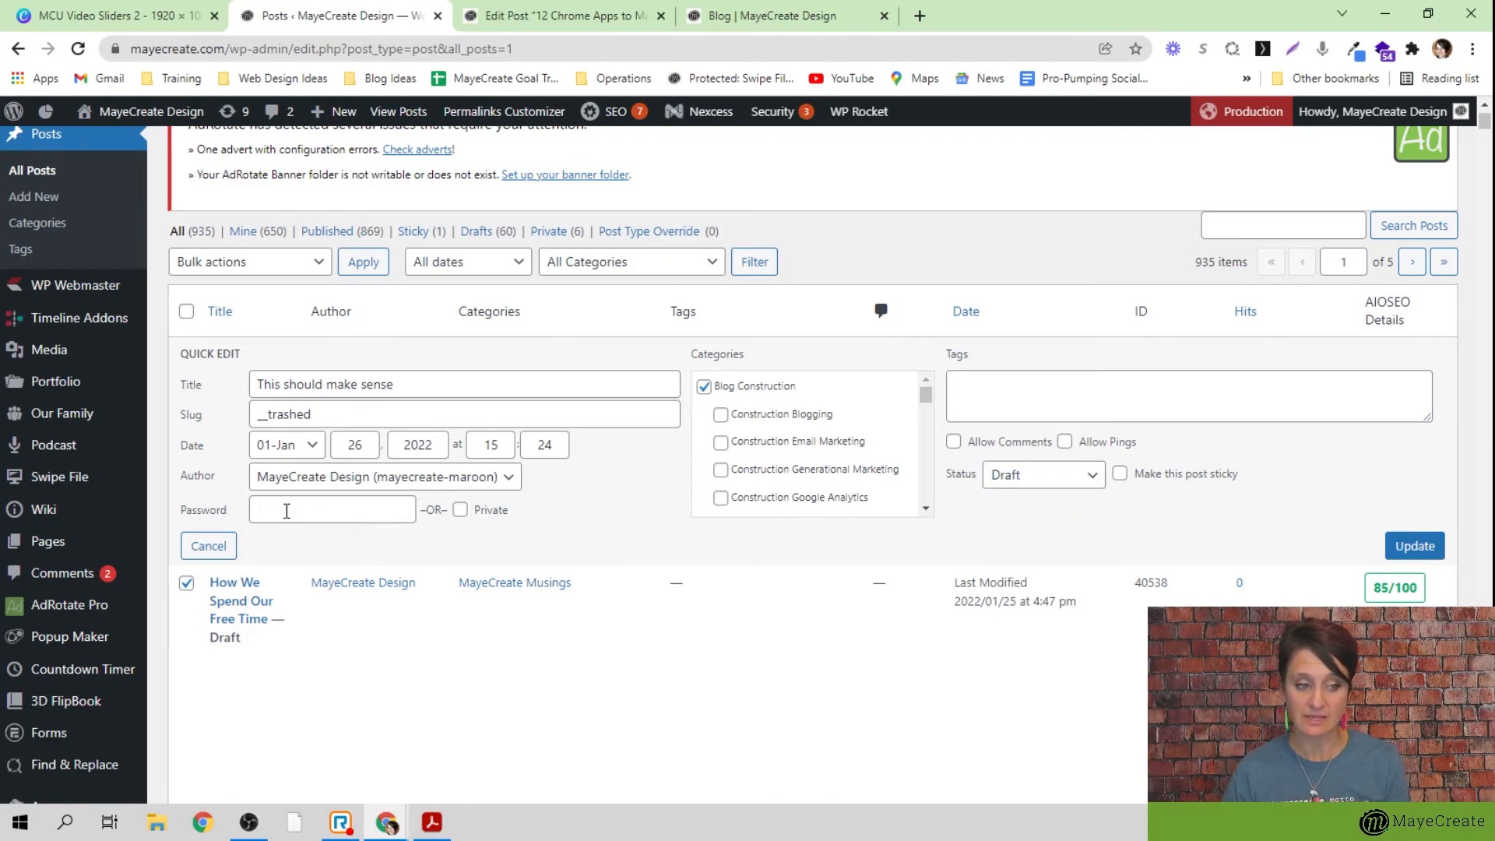